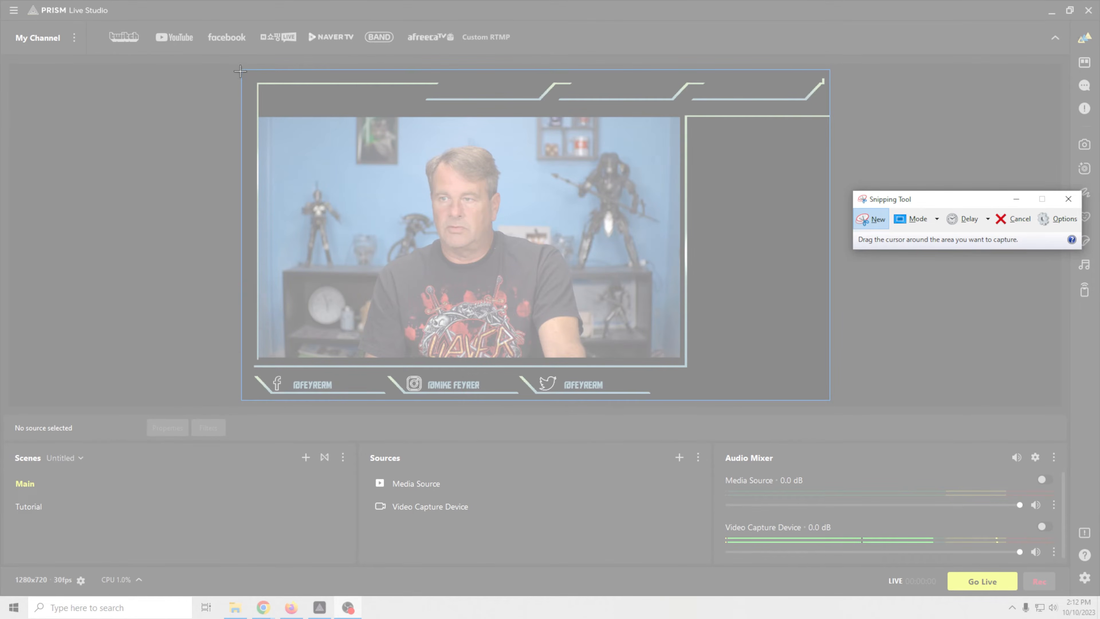
- Snip the whole preview area of the Main scene and save the capture as Main cap
{"action": "left_click_drag", "start_coordinate": [240, 69], "coordinate": [830, 403]}
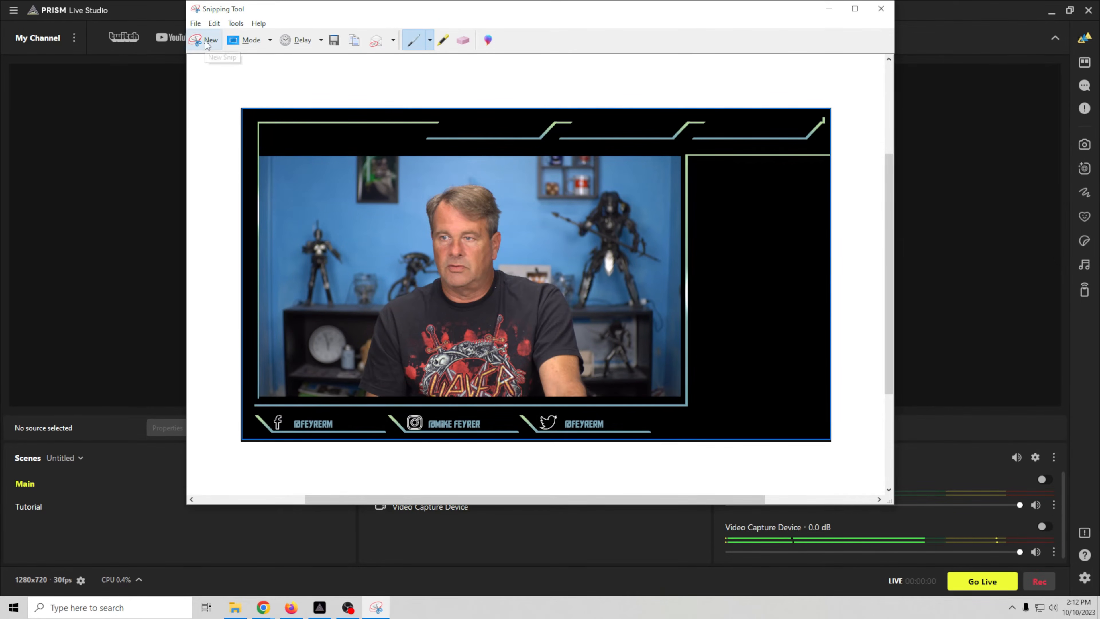
{"action": "left_click", "coordinate": [193, 23]}
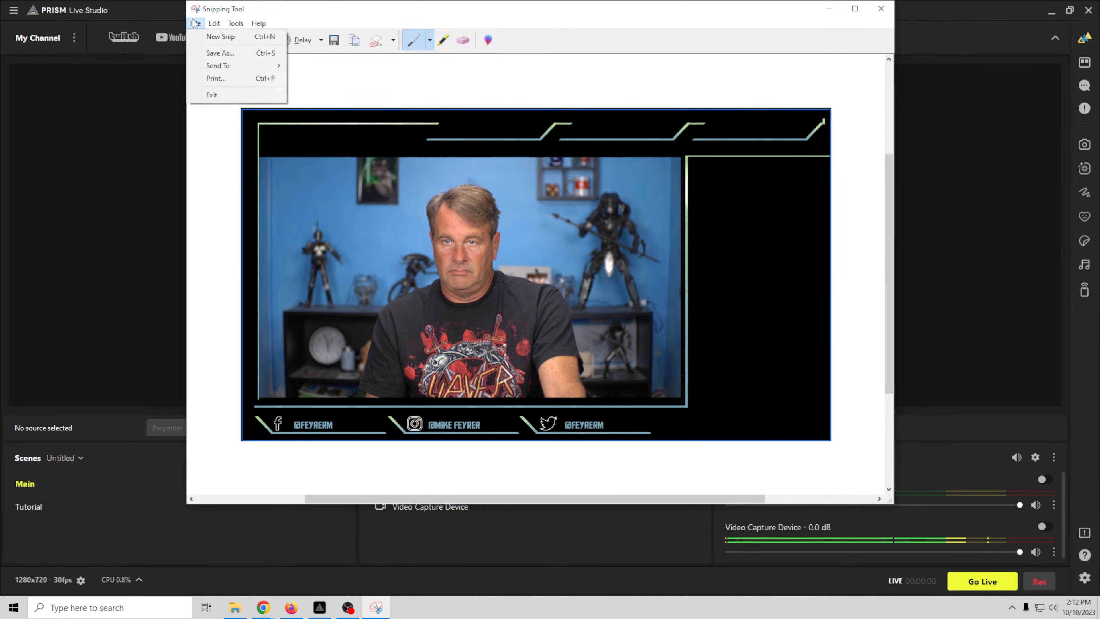
{"action": "left_click", "coordinate": [214, 53]}
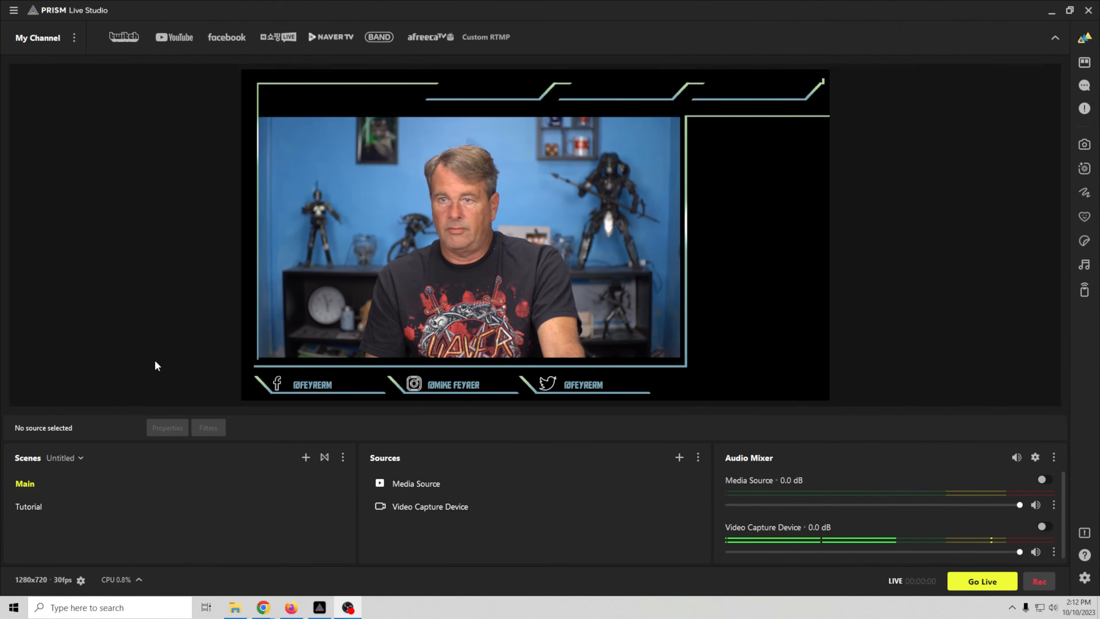
- Switch to the Tutorial scene and capture its whole preview area with Snipping Tool
{"action": "left_click", "coordinate": [39, 506]}
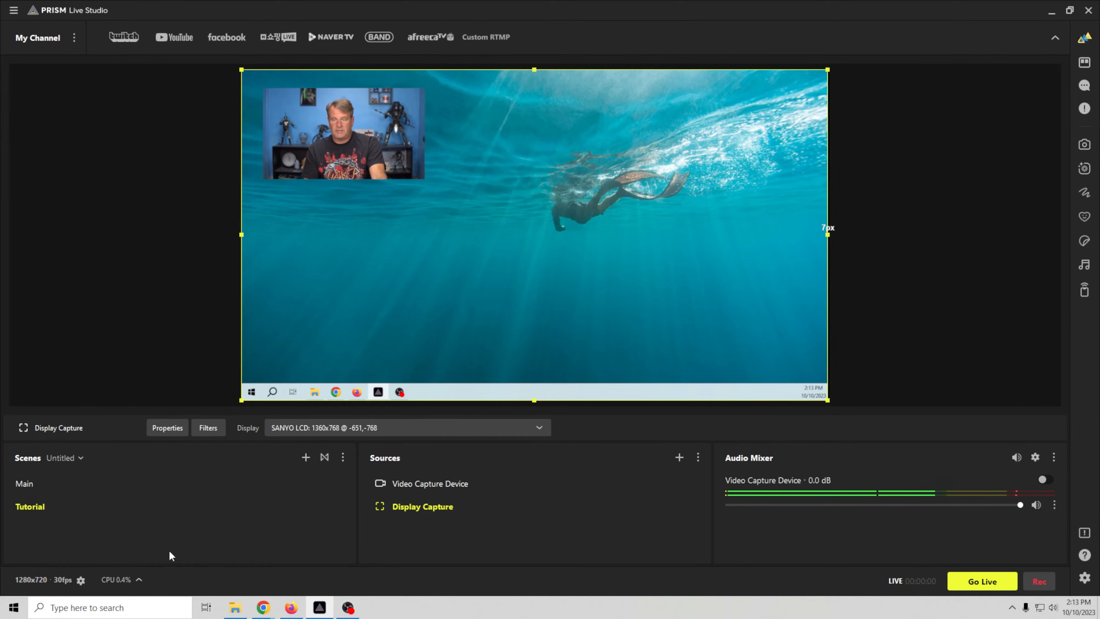
{"action": "left_click", "coordinate": [104, 607]}
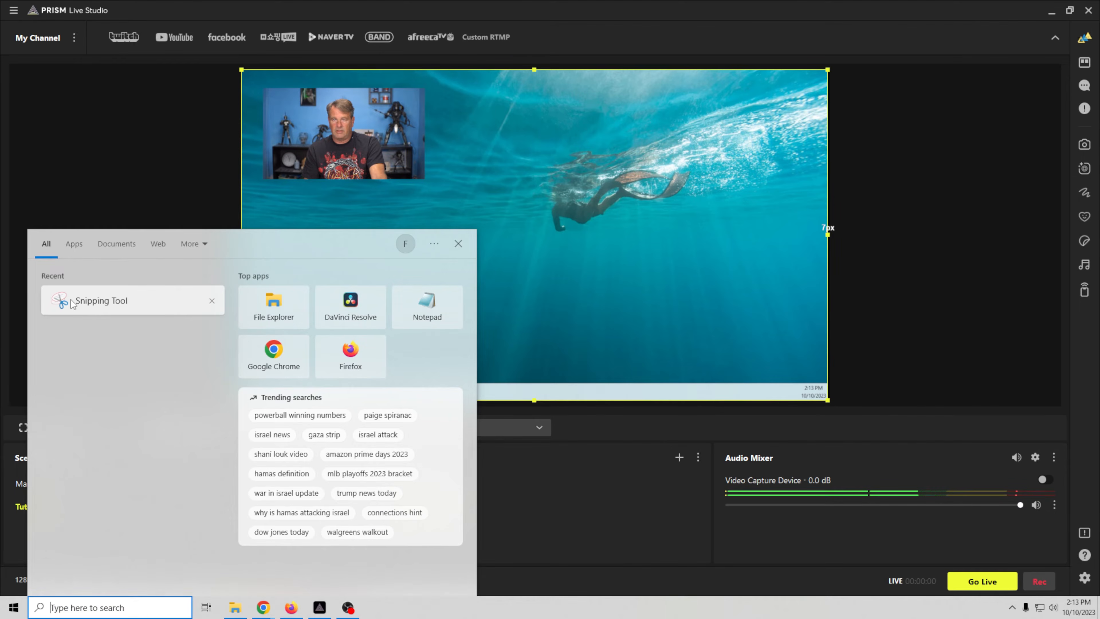
{"action": "left_click", "coordinate": [101, 301]}
{"action": "left_click", "coordinate": [863, 219]}
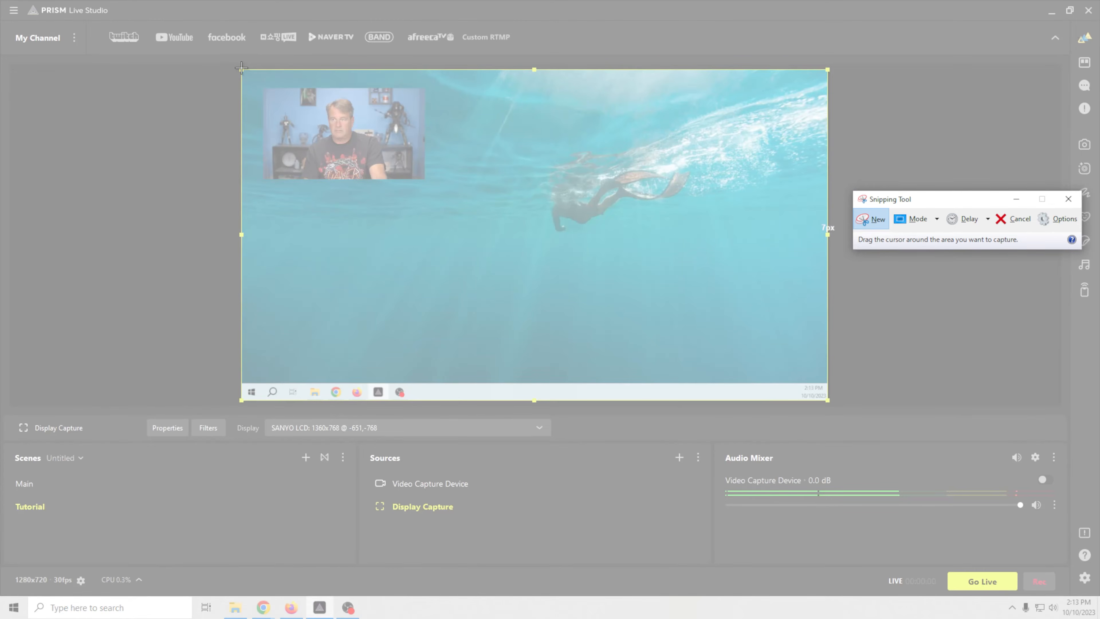
{"action": "left_click_drag", "start_coordinate": [241, 68], "coordinate": [828, 401]}
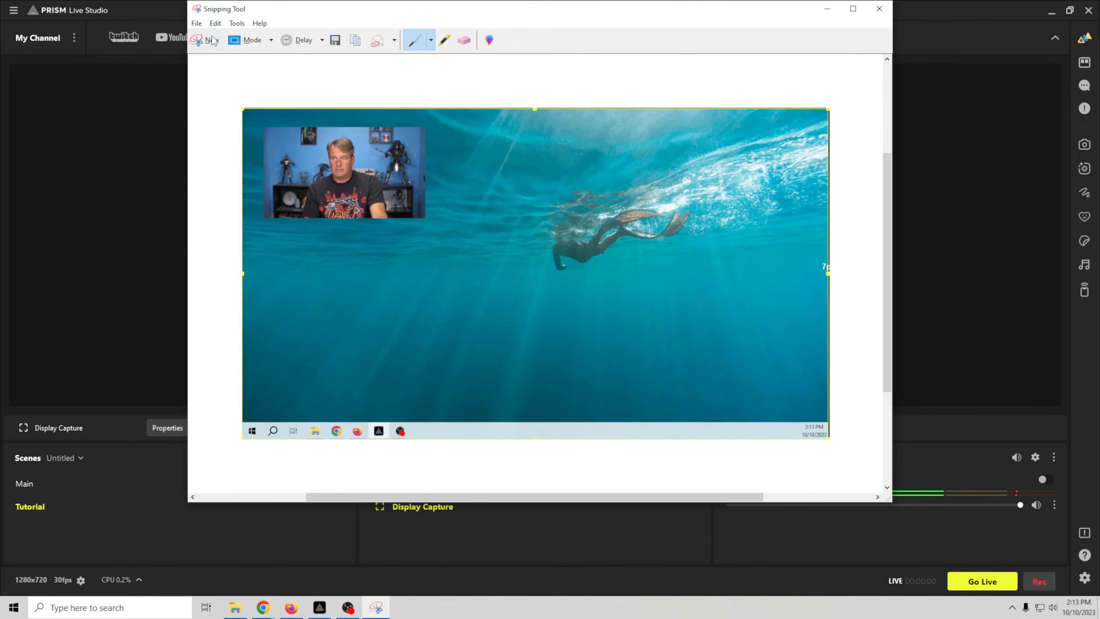
- Save the Tutorial scene capture as tut cap and close Snipping Tool
{"action": "left_click", "coordinate": [200, 24]}
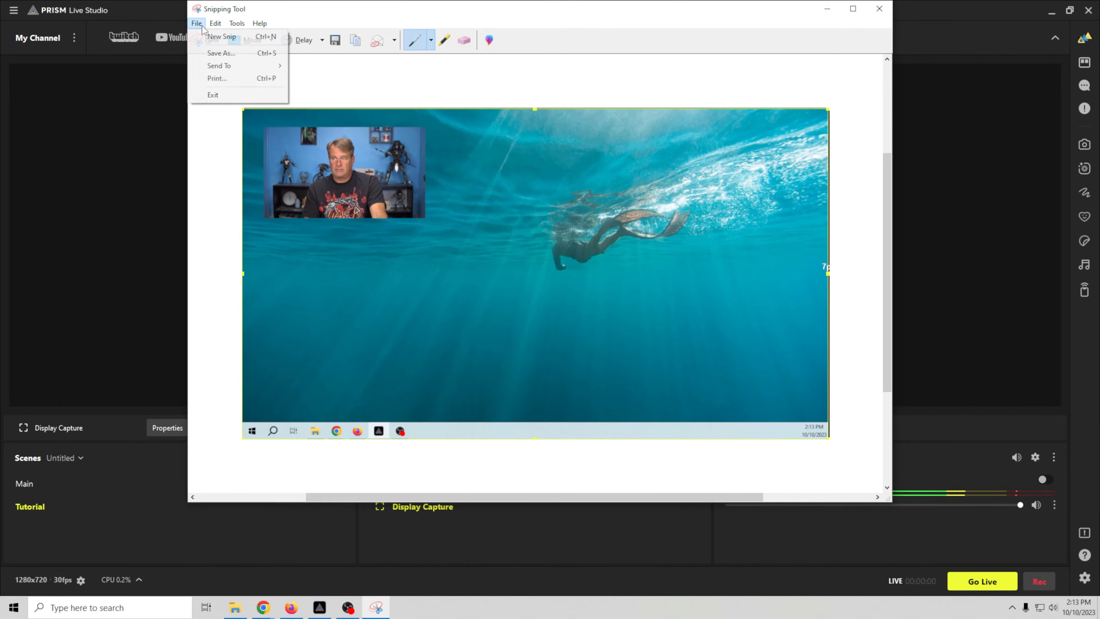
{"action": "left_click", "coordinate": [212, 55]}
{"action": "left_click", "coordinate": [328, 143]}
{"action": "key", "text": "Escape"}
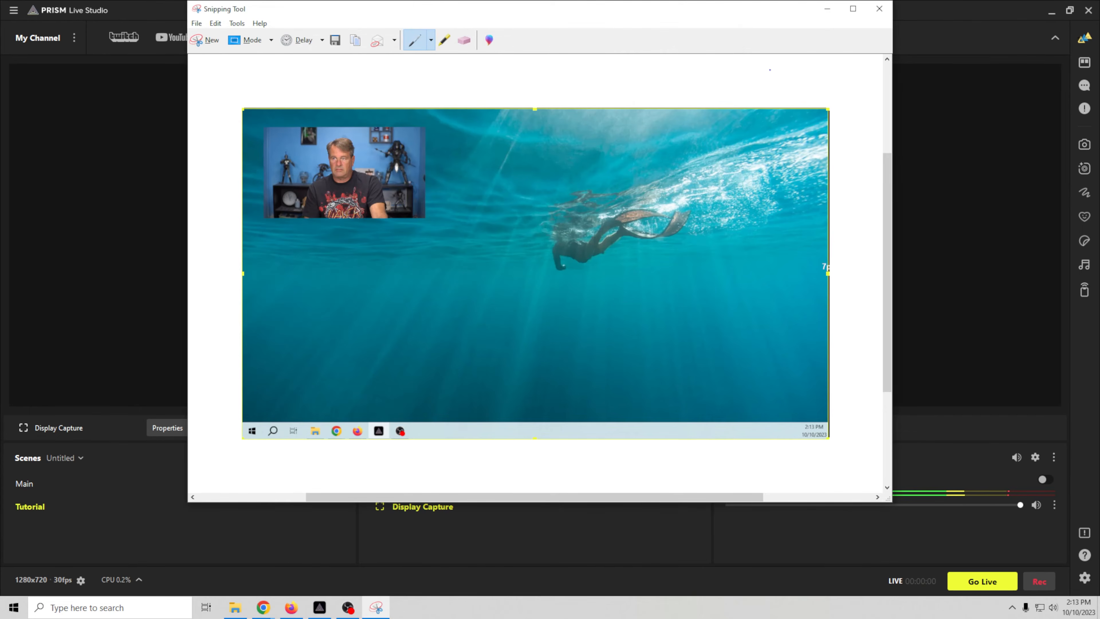
{"action": "left_click", "coordinate": [879, 9]}
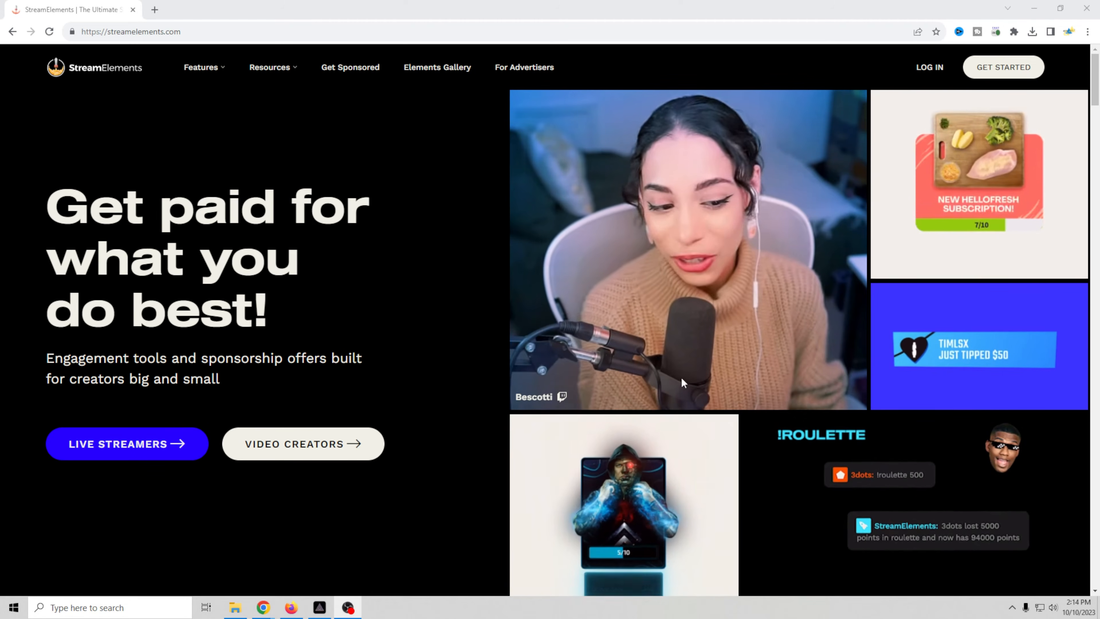
- Sign in to the StreamElements website through YouTube with the first listed Google account
{"action": "left_click", "coordinate": [1003, 67]}
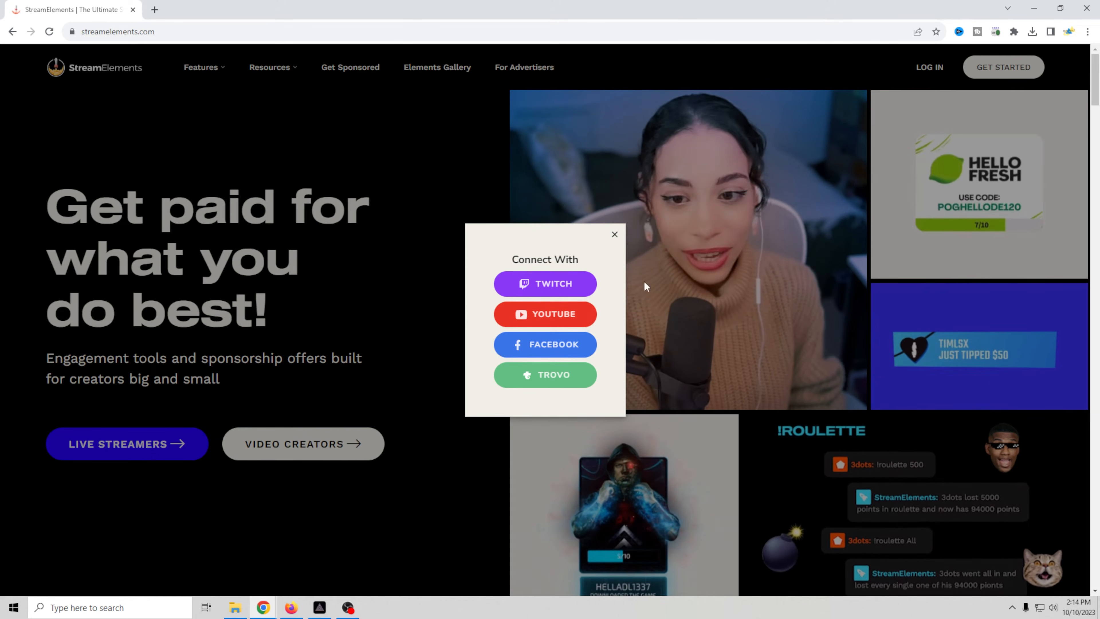
{"action": "left_click", "coordinate": [523, 315]}
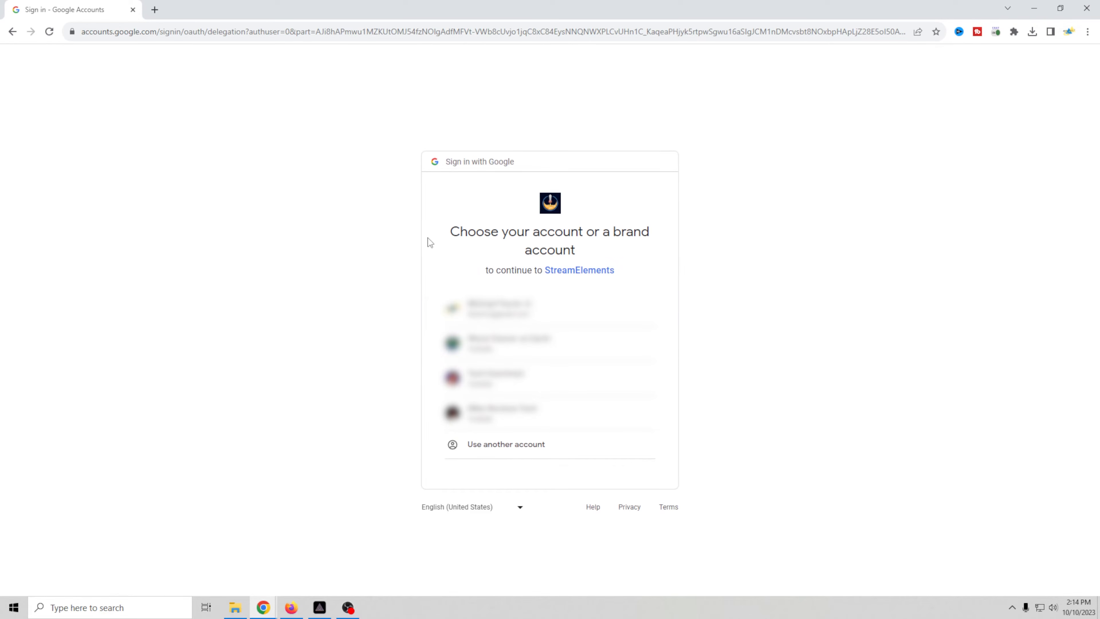
{"action": "left_click", "coordinate": [497, 307]}
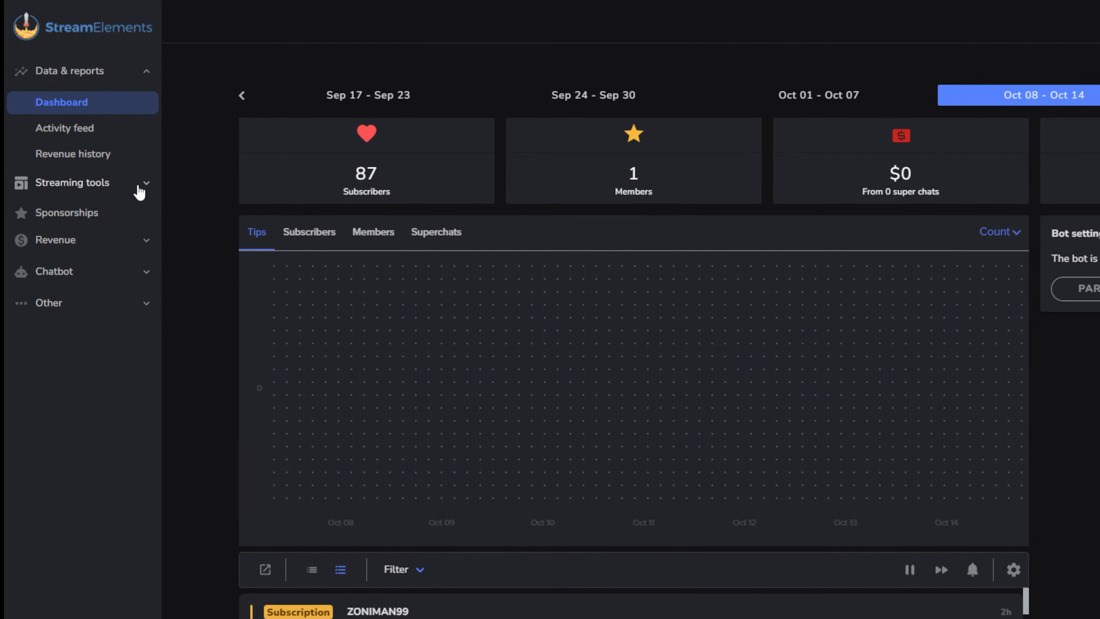
- Open the My Overlays page among the streaming tools and look through the existing overlays
{"action": "left_click", "coordinate": [139, 192]}
{"action": "left_click", "coordinate": [42, 243]}
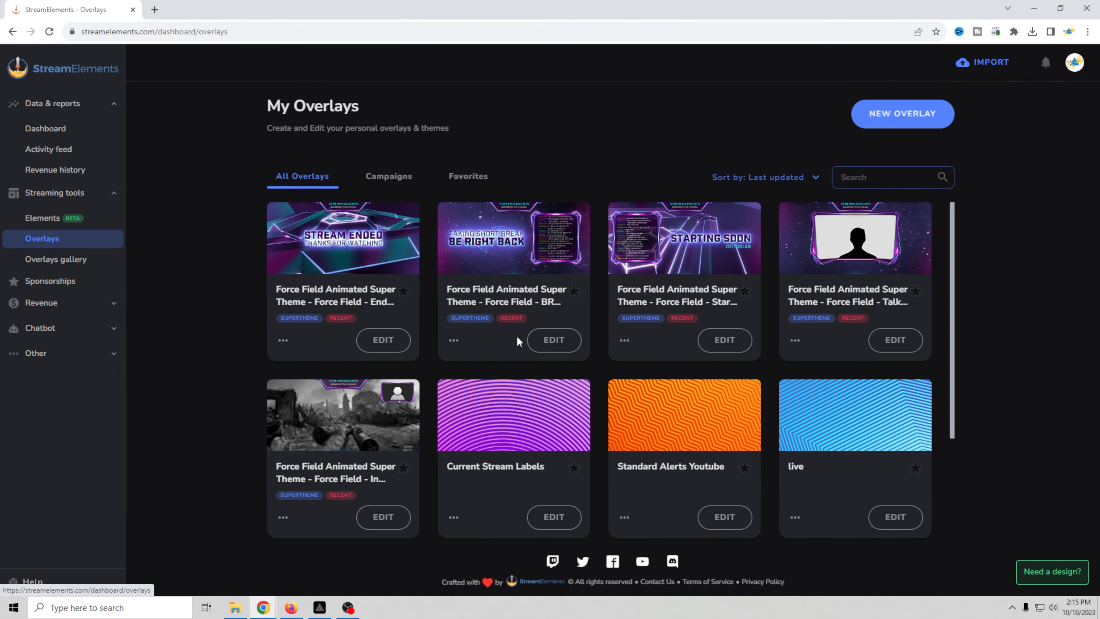
{"action": "scroll", "coordinate": [651, 359], "scroll_direction": "down", "scroll_amount": 8}
{"action": "scroll", "coordinate": [518, 330], "scroll_direction": "down", "scroll_amount": 8}
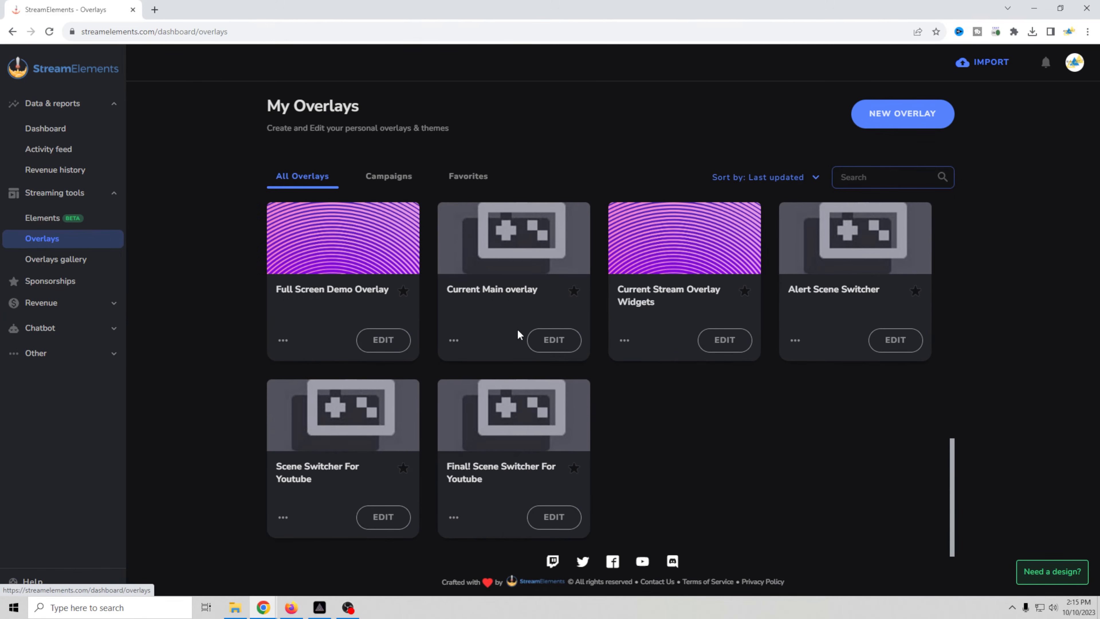
{"action": "scroll", "coordinate": [518, 329], "scroll_direction": "up", "scroll_amount": 5}
{"action": "scroll", "coordinate": [517, 322], "scroll_direction": "up", "scroll_amount": 10}
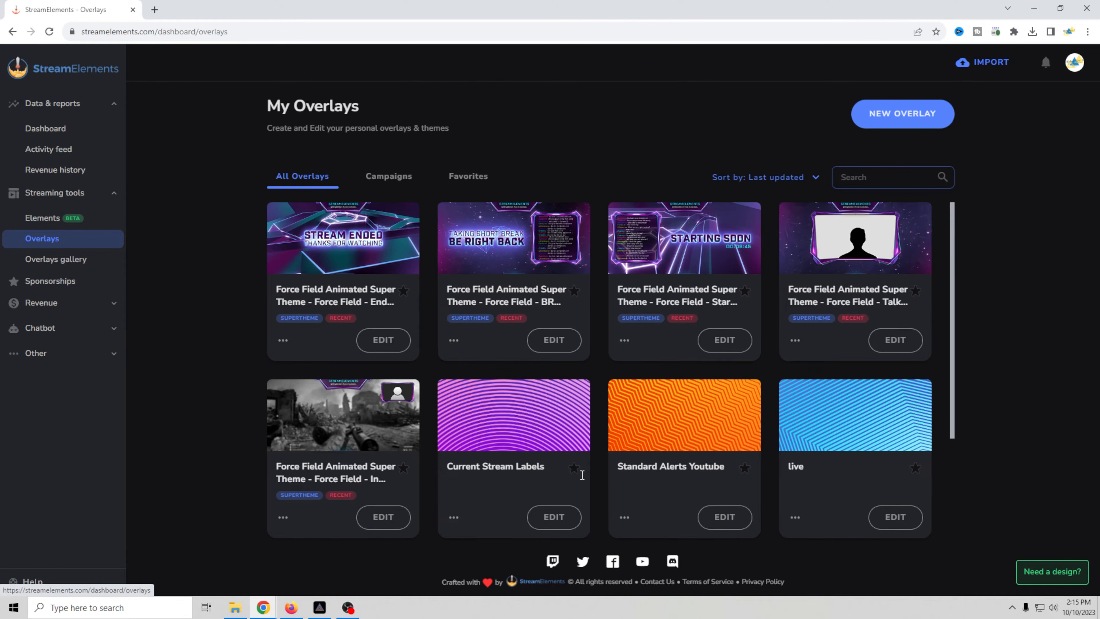
- Create a new overlay with the resolution set to 1080p
{"action": "left_click", "coordinate": [936, 114]}
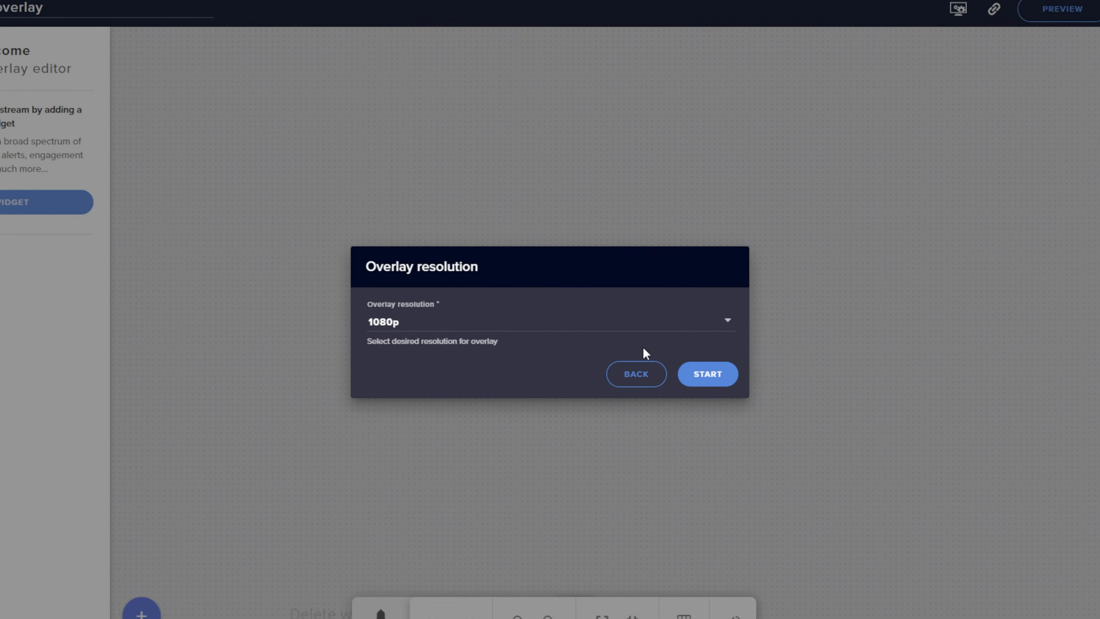
{"action": "left_click", "coordinate": [723, 327]}
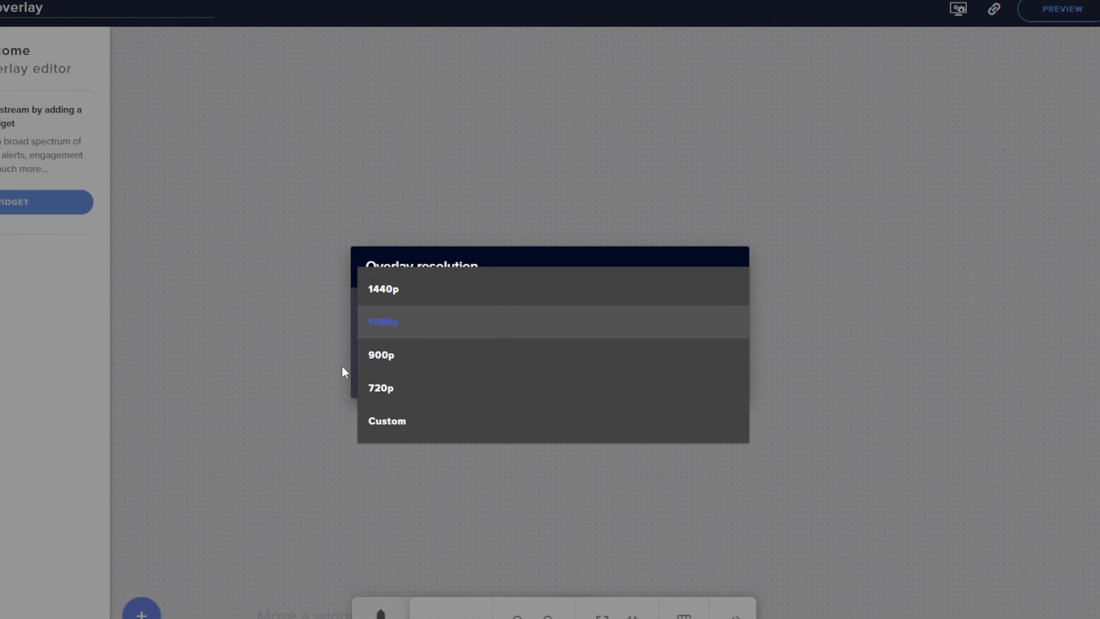
{"action": "left_click", "coordinate": [455, 329]}
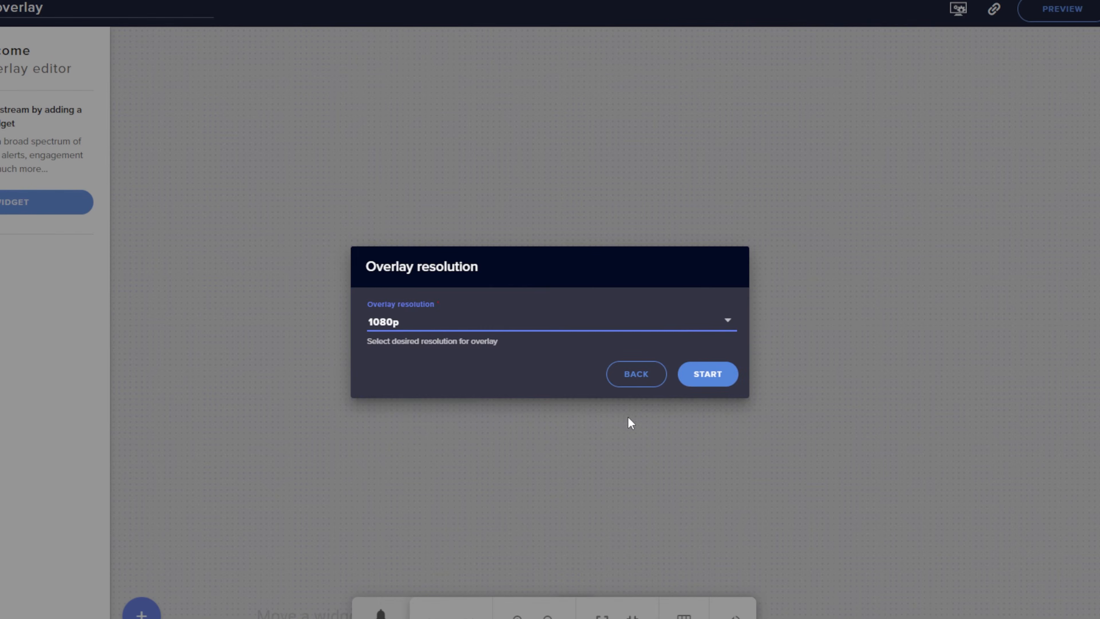
{"action": "left_click", "coordinate": [735, 375]}
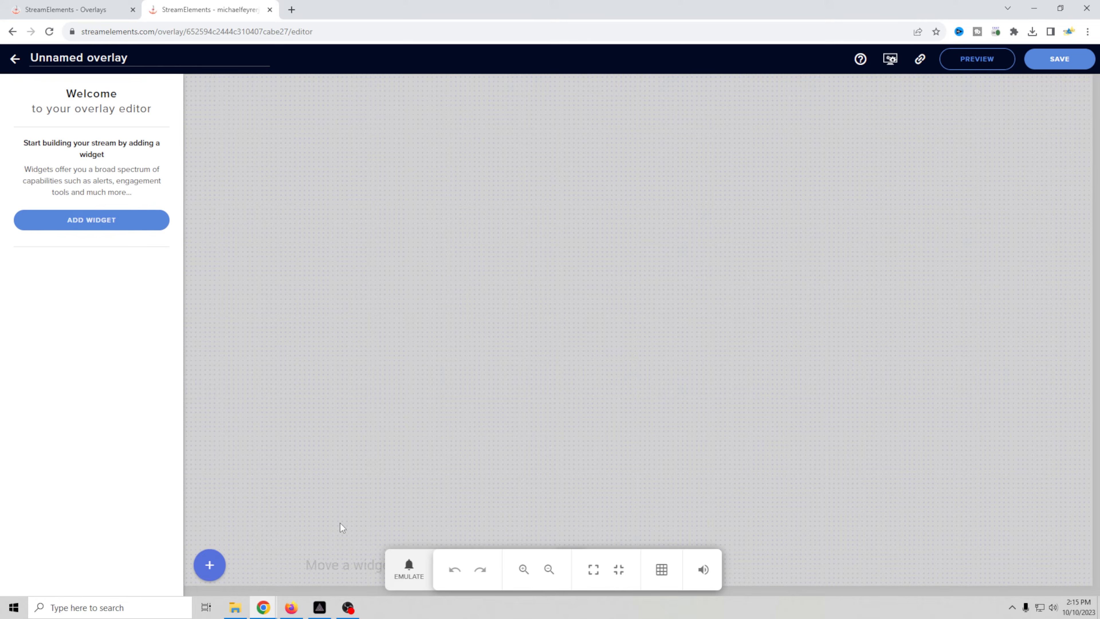
- Add a static Image widget to the empty overlay
{"action": "left_click", "coordinate": [210, 565]}
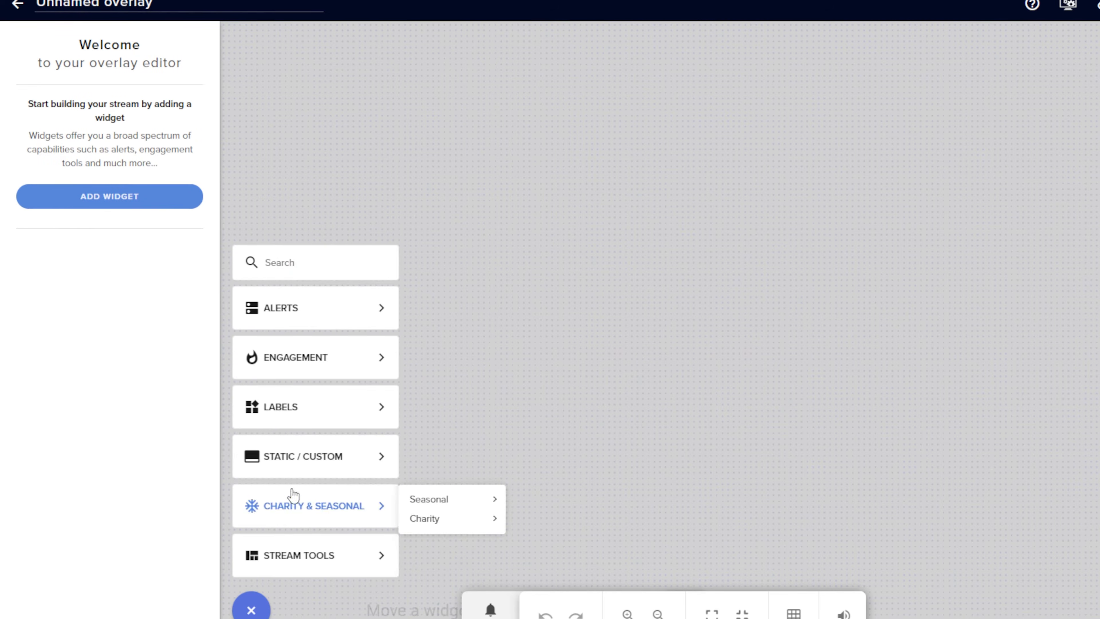
{"action": "mouse_move", "coordinate": [300, 475]}
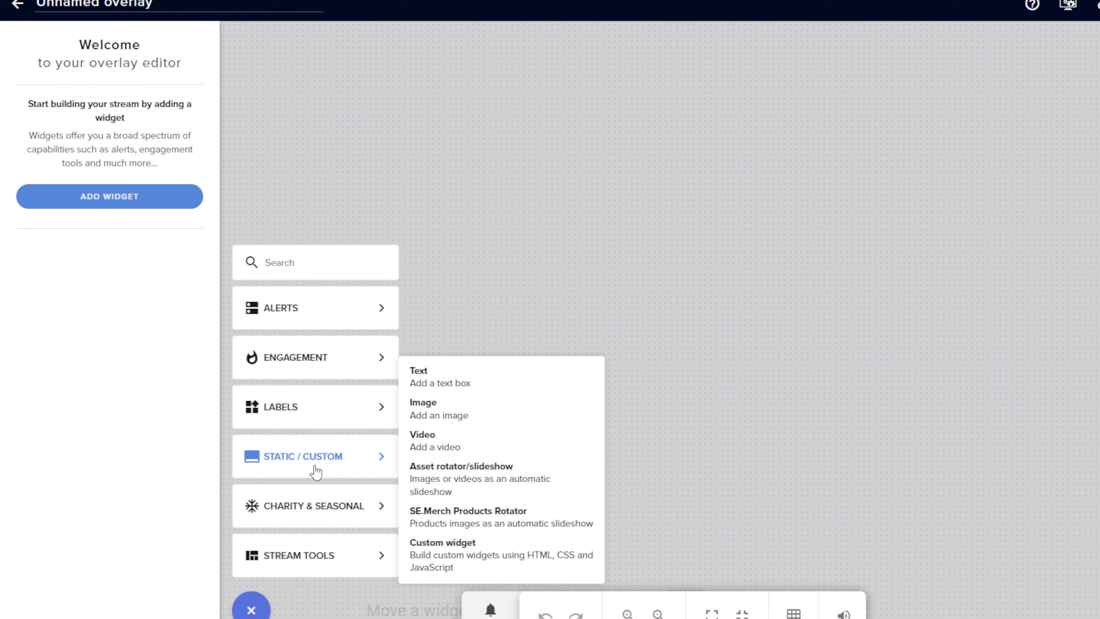
{"action": "left_click", "coordinate": [454, 417]}
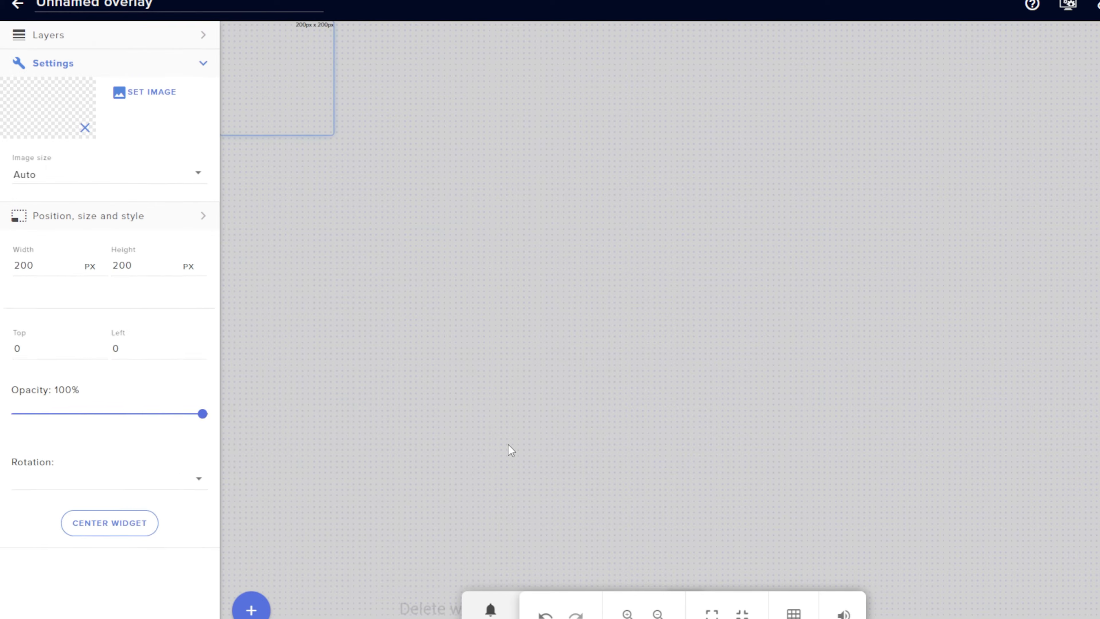
- Open the image library for the widget and delete the two old screen captures at the start of the list
{"action": "left_click", "coordinate": [141, 99]}
{"action": "mouse_move", "coordinate": [316, 124]}
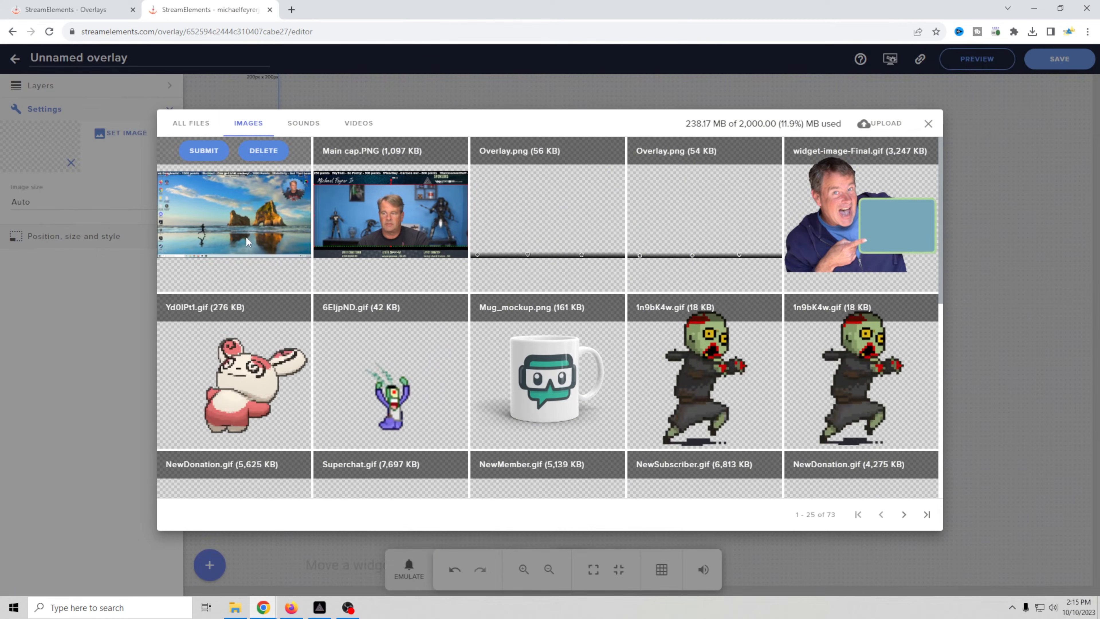
{"action": "left_click", "coordinate": [264, 152]}
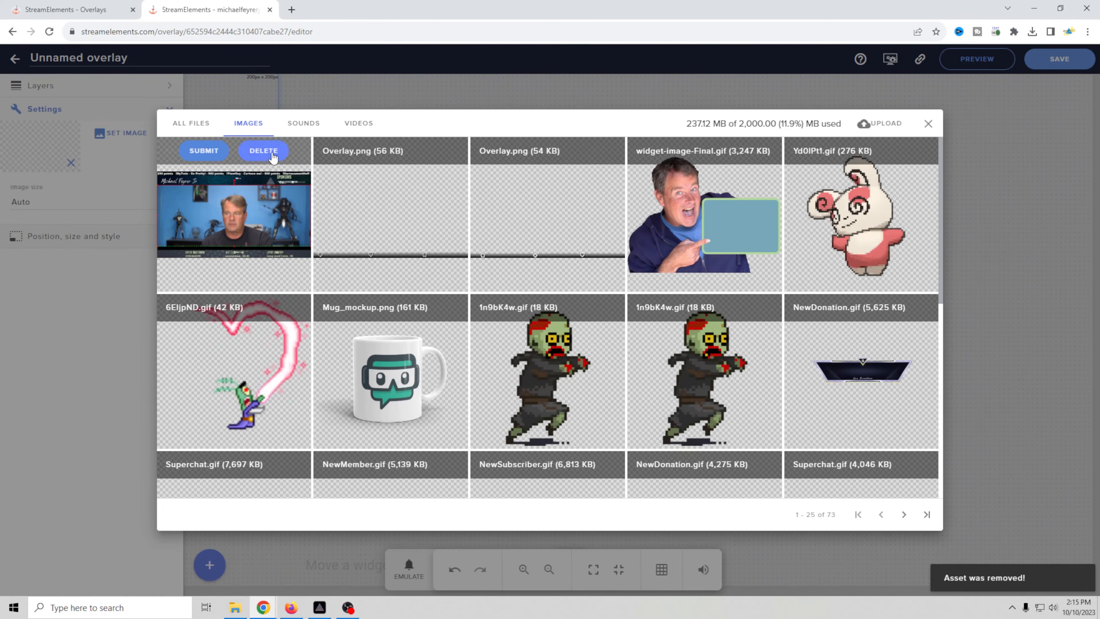
{"action": "left_click", "coordinate": [264, 150]}
- Upload the Main cap image from the Downloads folder to the image library without cropping it
{"action": "left_click", "coordinate": [883, 124]}
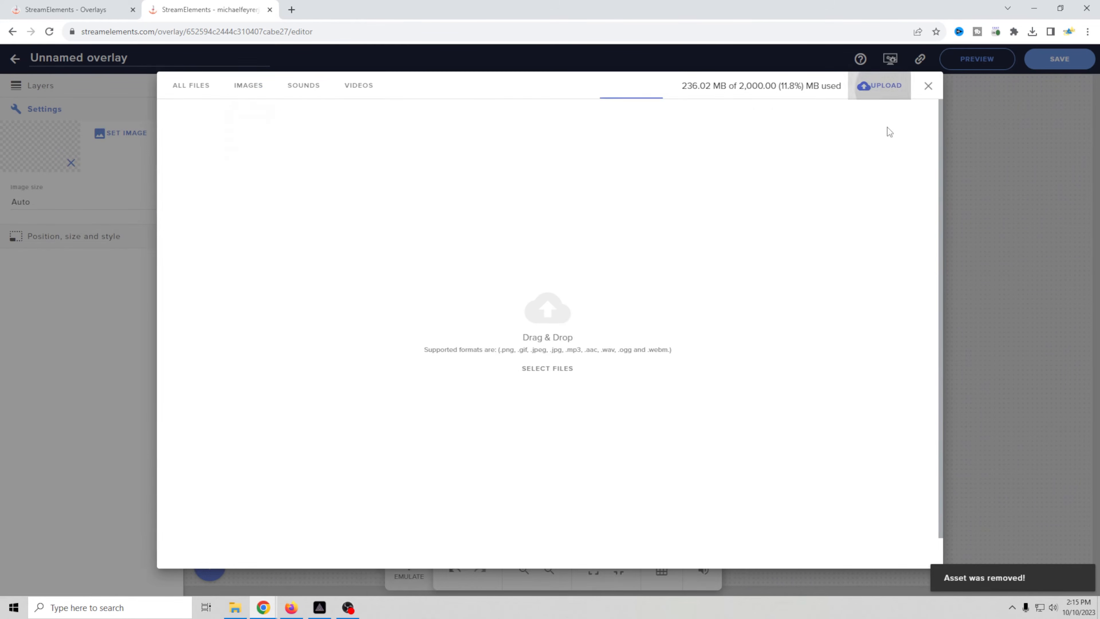
{"action": "left_click", "coordinate": [235, 607]}
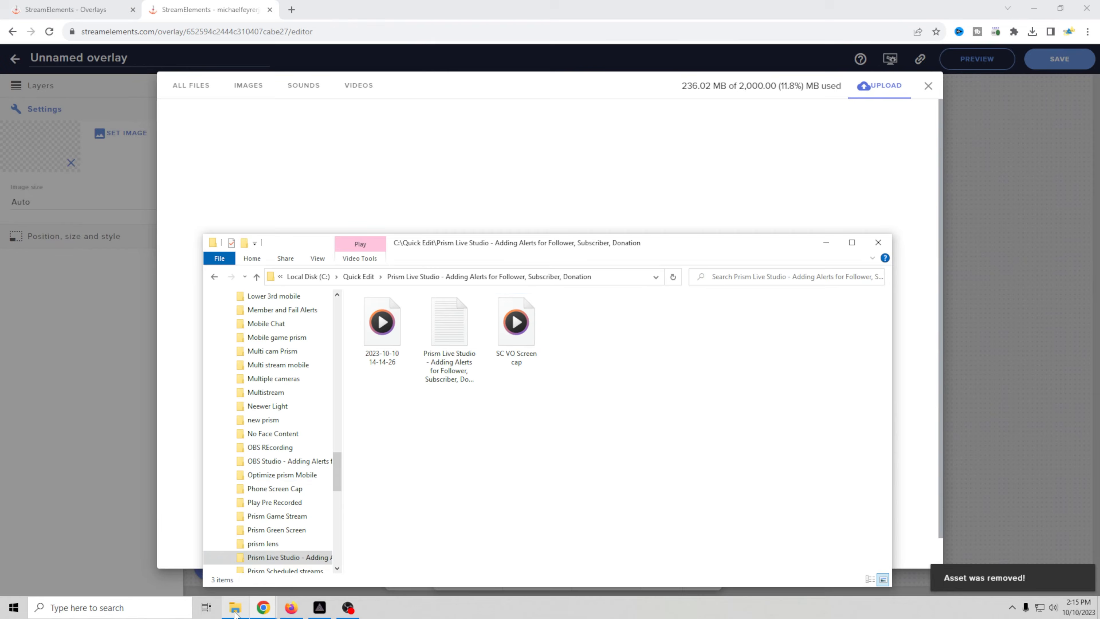
{"action": "scroll", "coordinate": [249, 353], "scroll_direction": "up", "scroll_amount": 8}
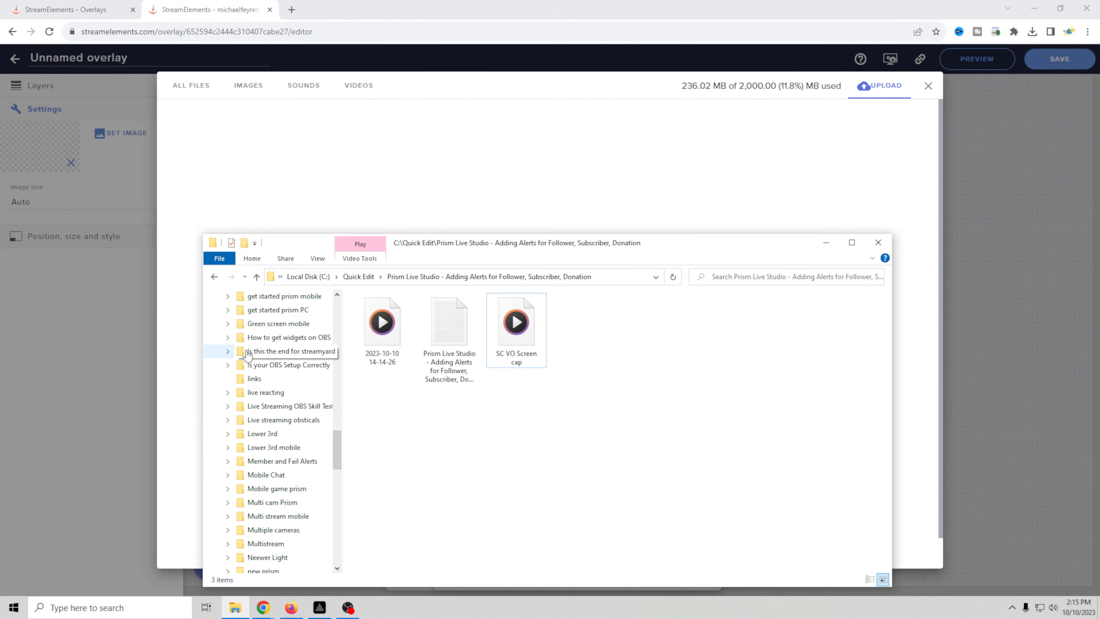
{"action": "scroll", "coordinate": [245, 359], "scroll_direction": "up", "scroll_amount": 10}
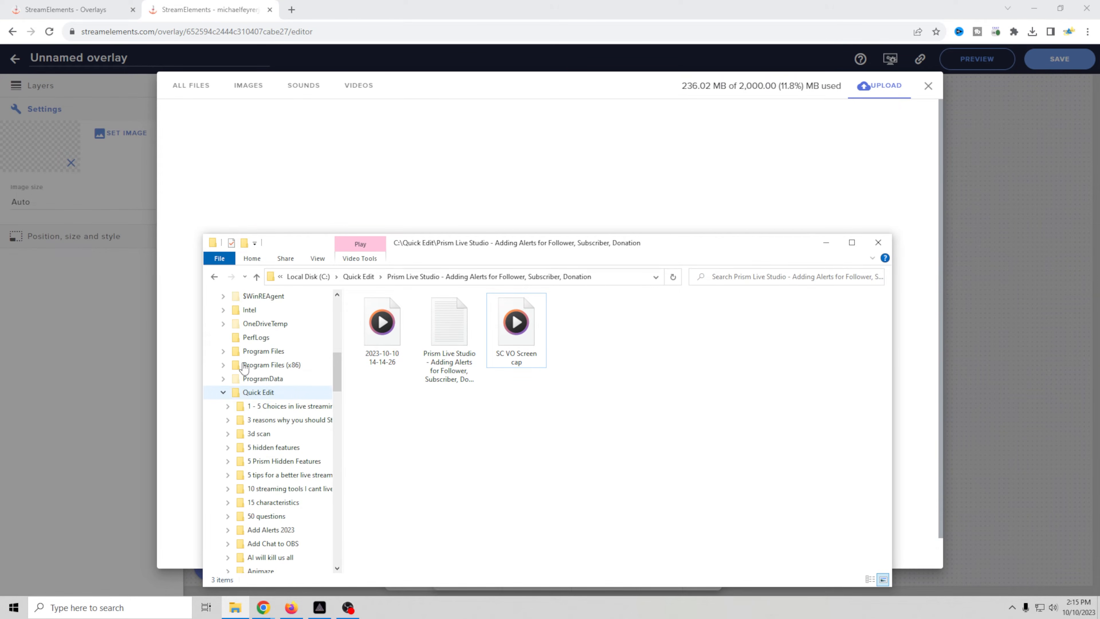
{"action": "scroll", "coordinate": [245, 360], "scroll_direction": "up", "scroll_amount": 6}
{"action": "left_click", "coordinate": [265, 330]}
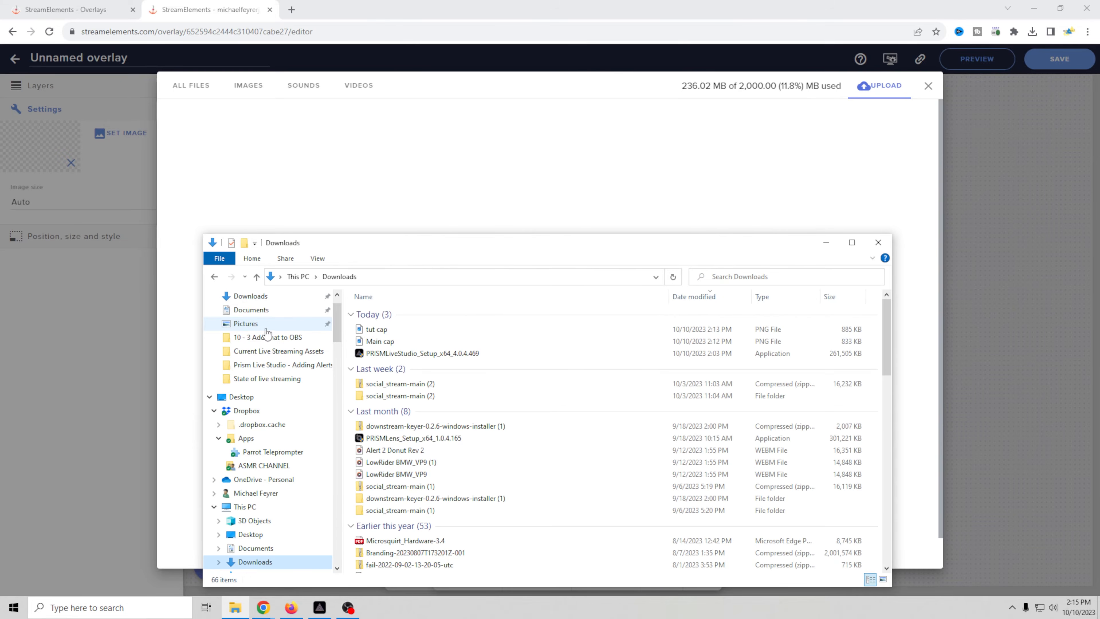
{"action": "left_click_drag", "start_coordinate": [370, 341], "coordinate": [530, 184]}
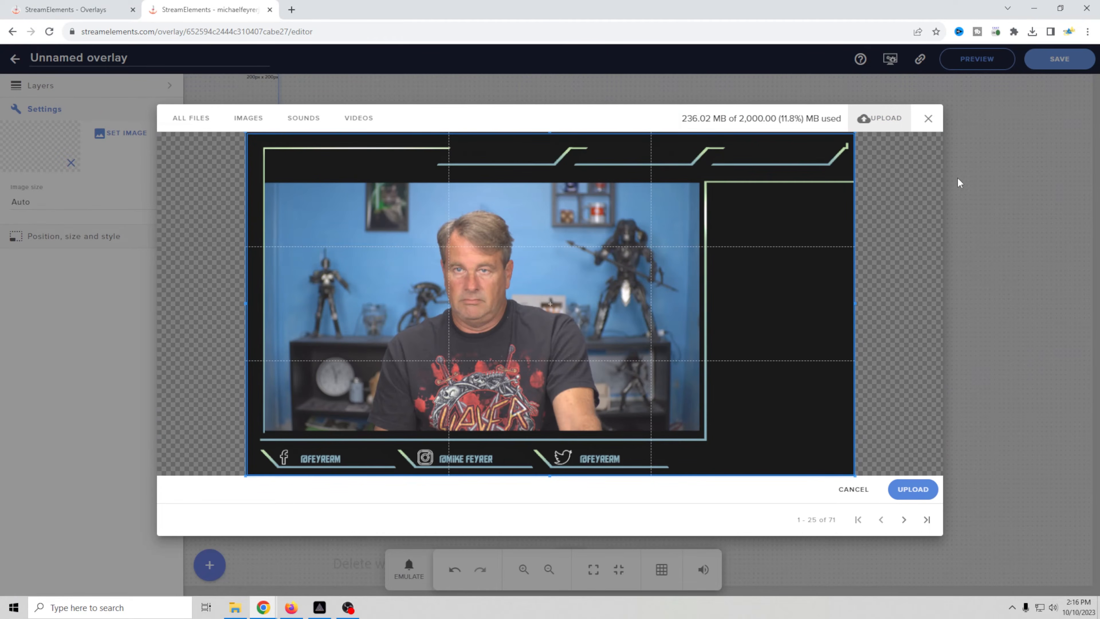
{"action": "left_click", "coordinate": [919, 493]}
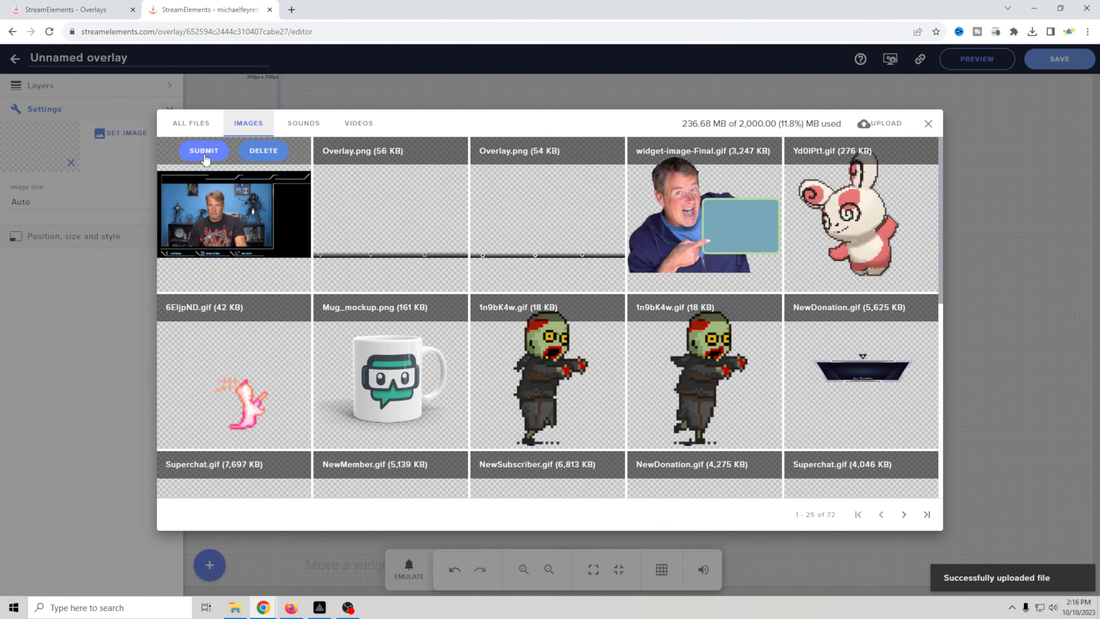
- Use the uploaded Main cap image in the widget and set its image size to Scaled
{"action": "left_click", "coordinate": [203, 151]}
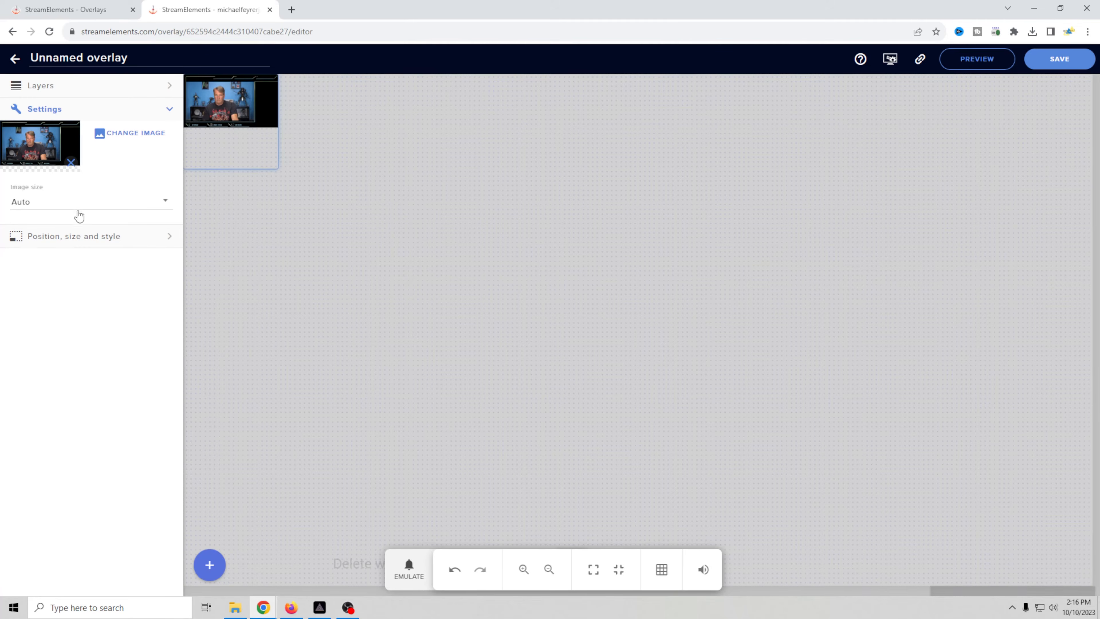
{"action": "left_click", "coordinate": [164, 204]}
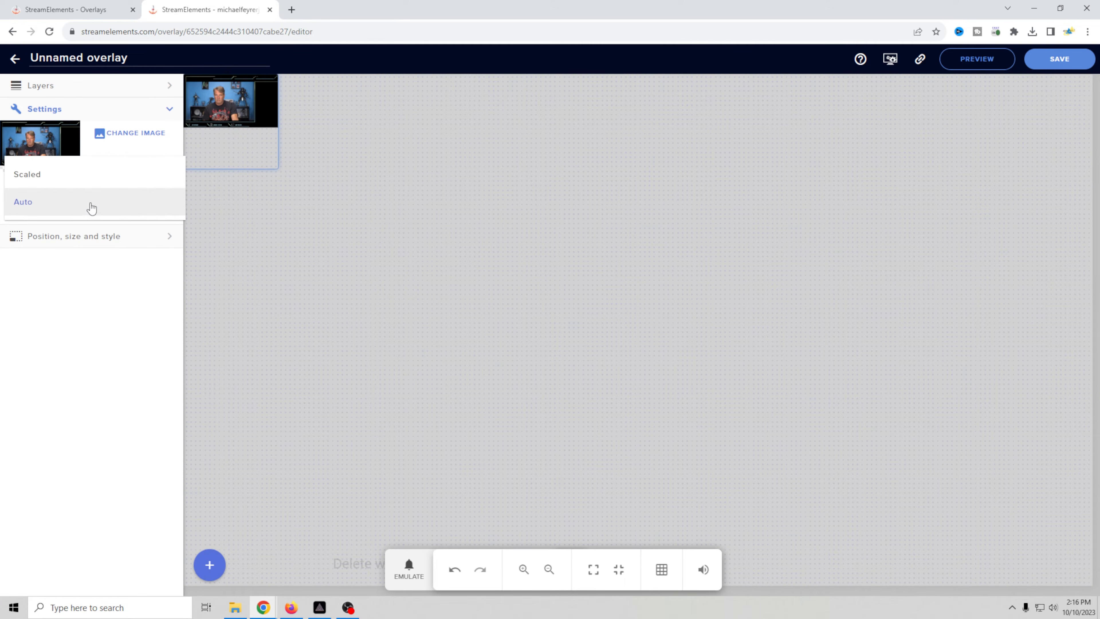
{"action": "left_click", "coordinate": [37, 177]}
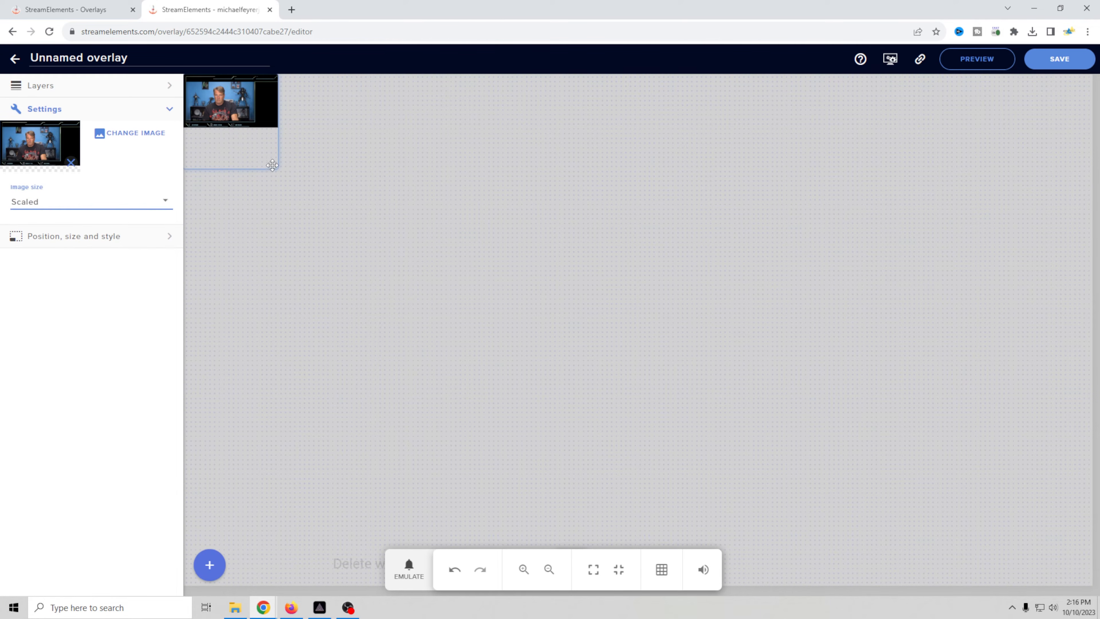
- Enlarge and align the Main cap image to cover the whole overlay canvas, and hide its Image 1 layer
{"action": "left_click_drag", "start_coordinate": [273, 165], "coordinate": [1091, 611]}
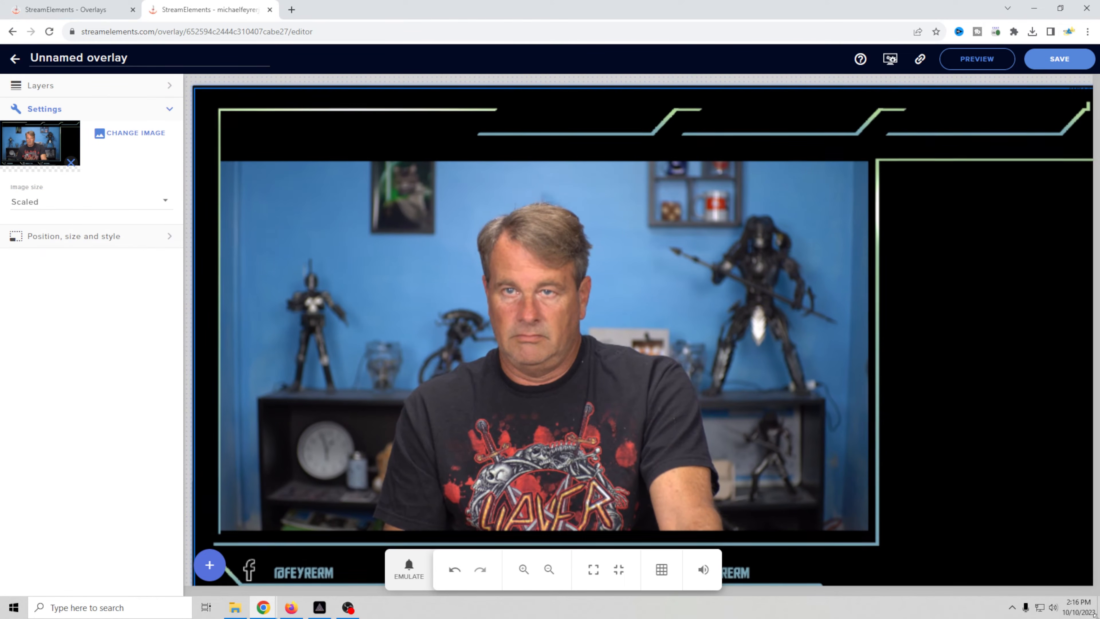
{"action": "left_click_drag", "start_coordinate": [1011, 472], "coordinate": [1006, 460]}
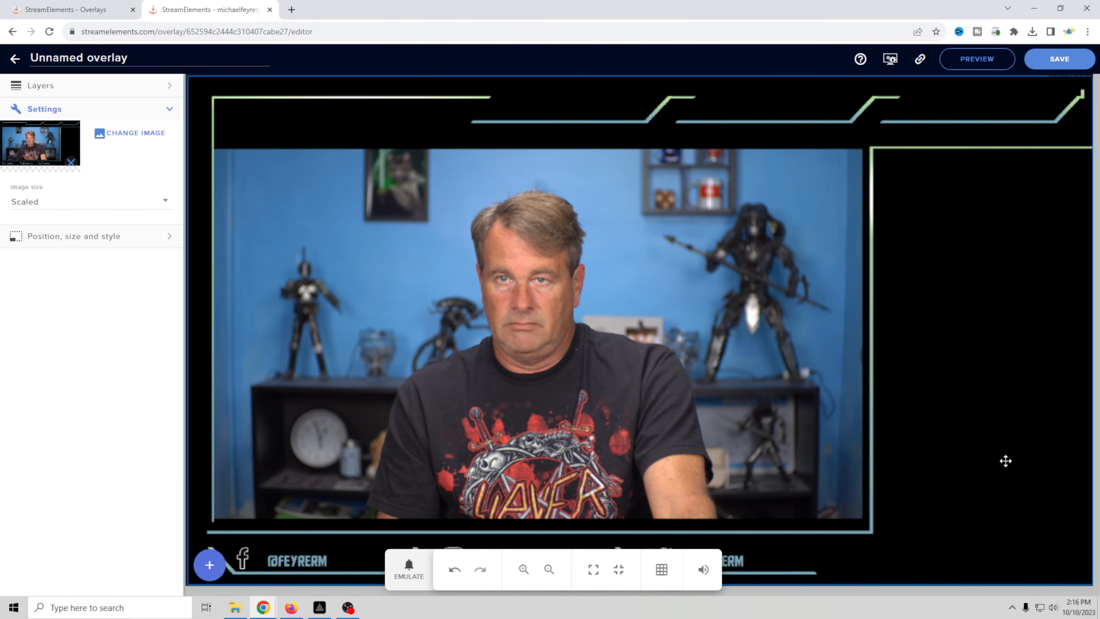
{"action": "left_click", "coordinate": [108, 93]}
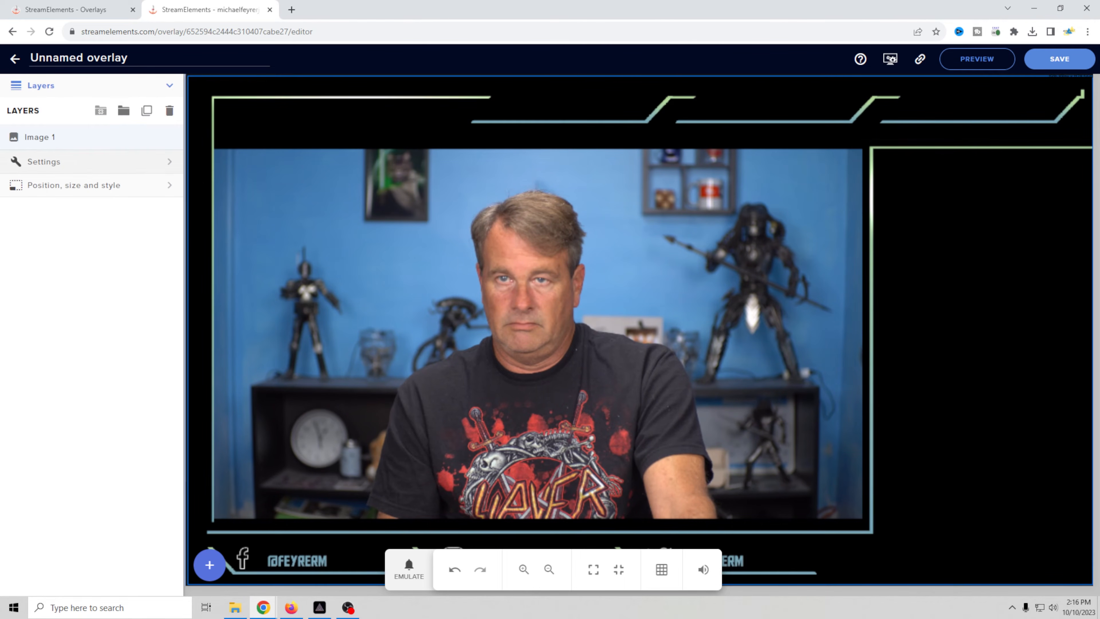
{"action": "left_click", "coordinate": [150, 139]}
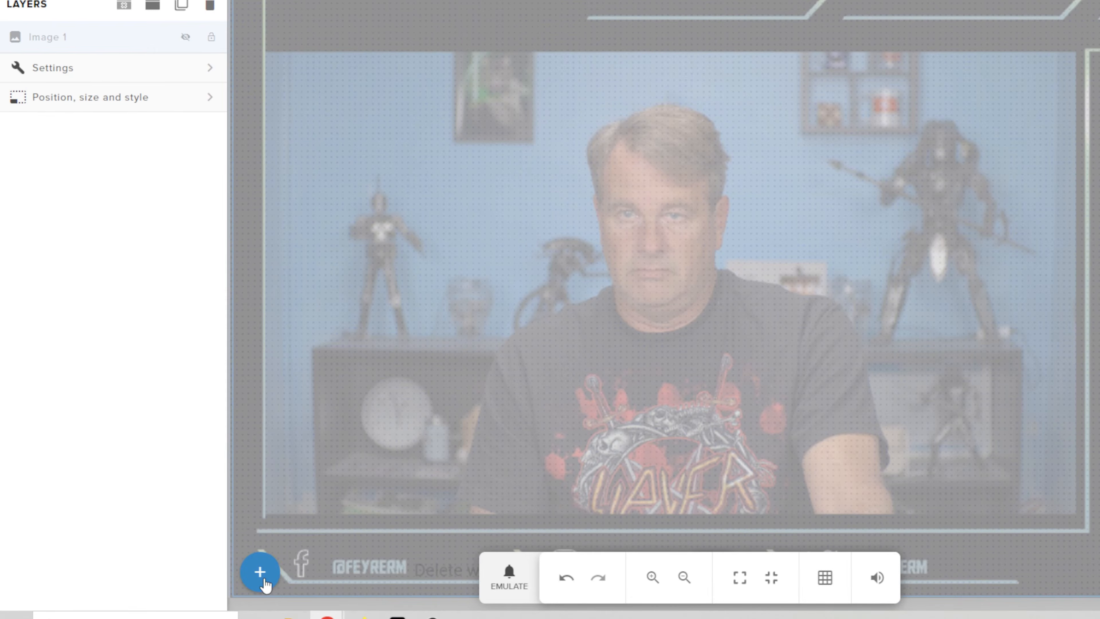
- Add an AlertBox widget from the alerts category to the overlay
{"action": "left_click", "coordinate": [262, 577]}
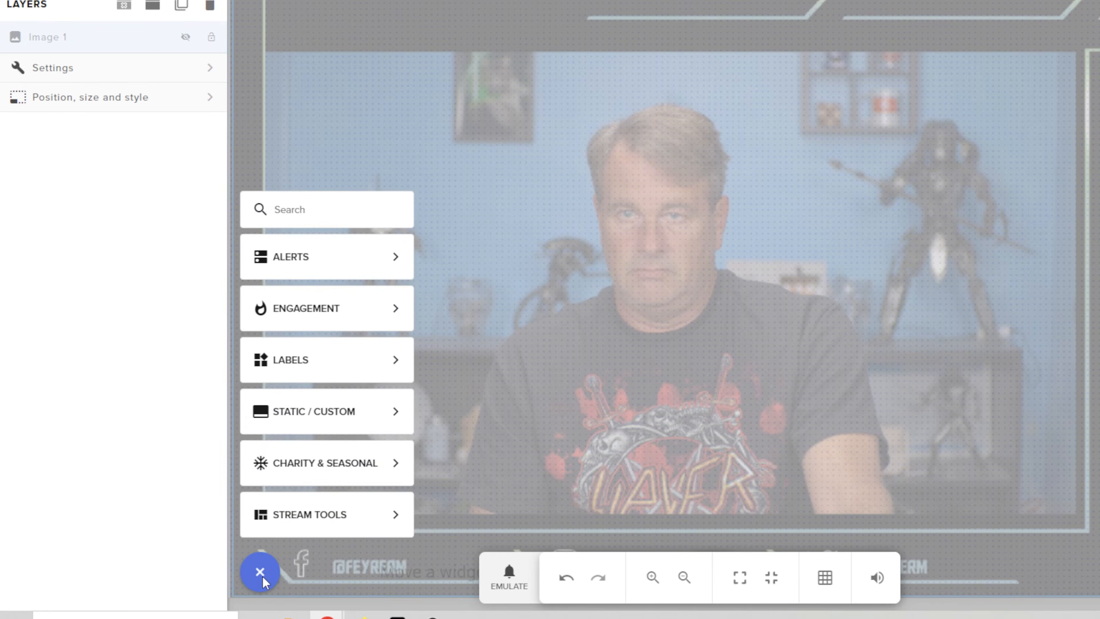
{"action": "mouse_move", "coordinate": [312, 257]}
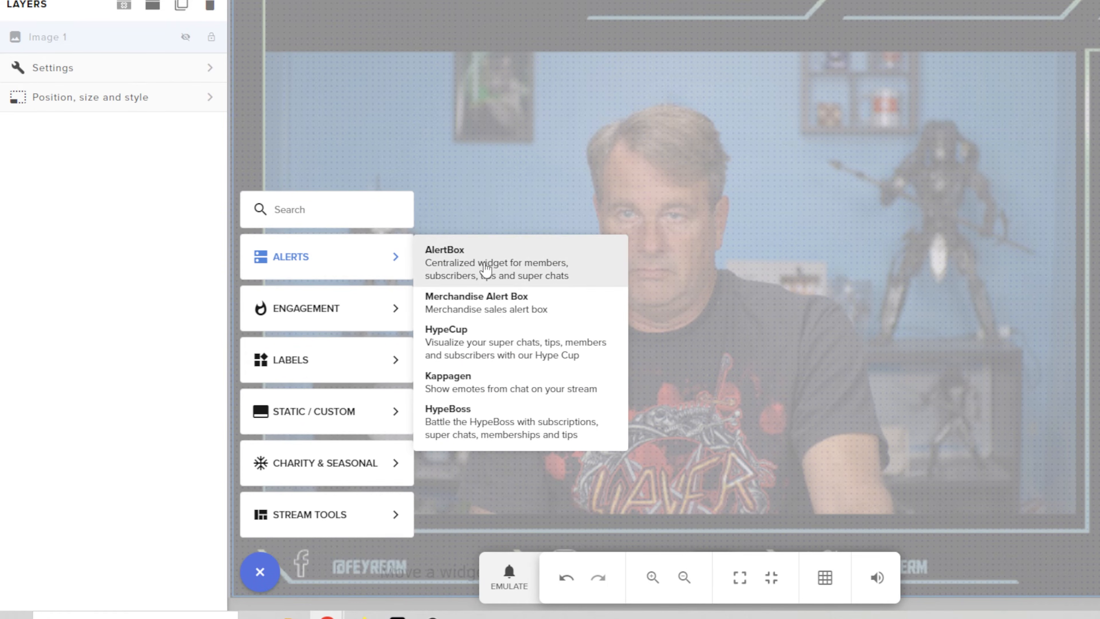
{"action": "left_click", "coordinate": [486, 269]}
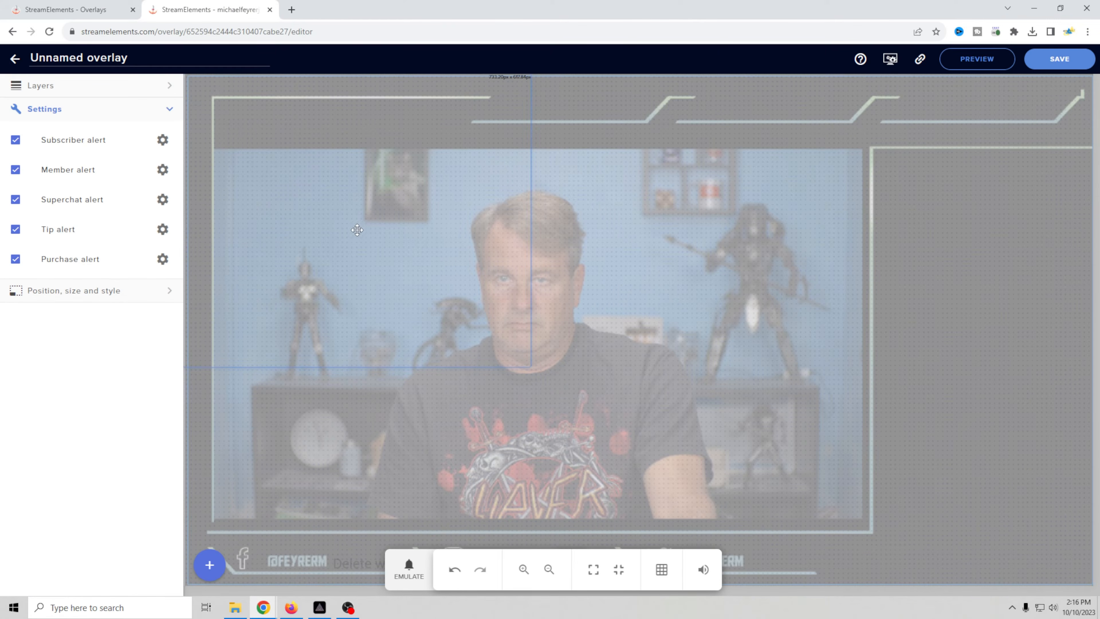
- Shrink the AlertBox to about 392 × 366 px and place it in the upper-left part of the camera frame
{"action": "left_click_drag", "start_coordinate": [357, 230], "coordinate": [387, 306]}
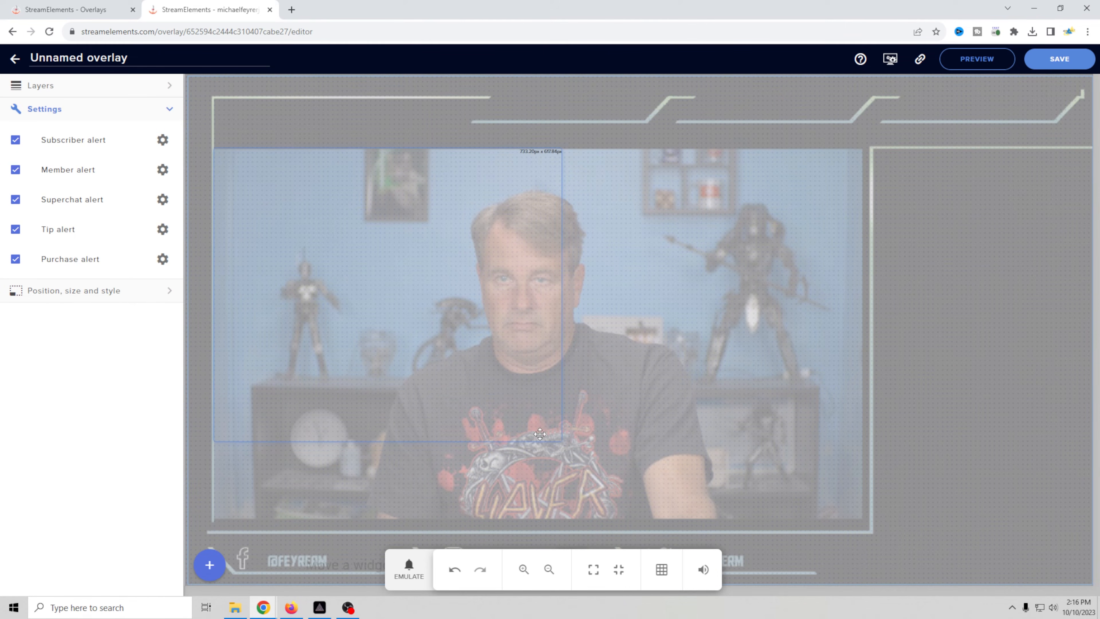
{"action": "left_click_drag", "start_coordinate": [559, 439], "coordinate": [397, 318]}
{"action": "left_click_drag", "start_coordinate": [331, 286], "coordinate": [364, 295]}
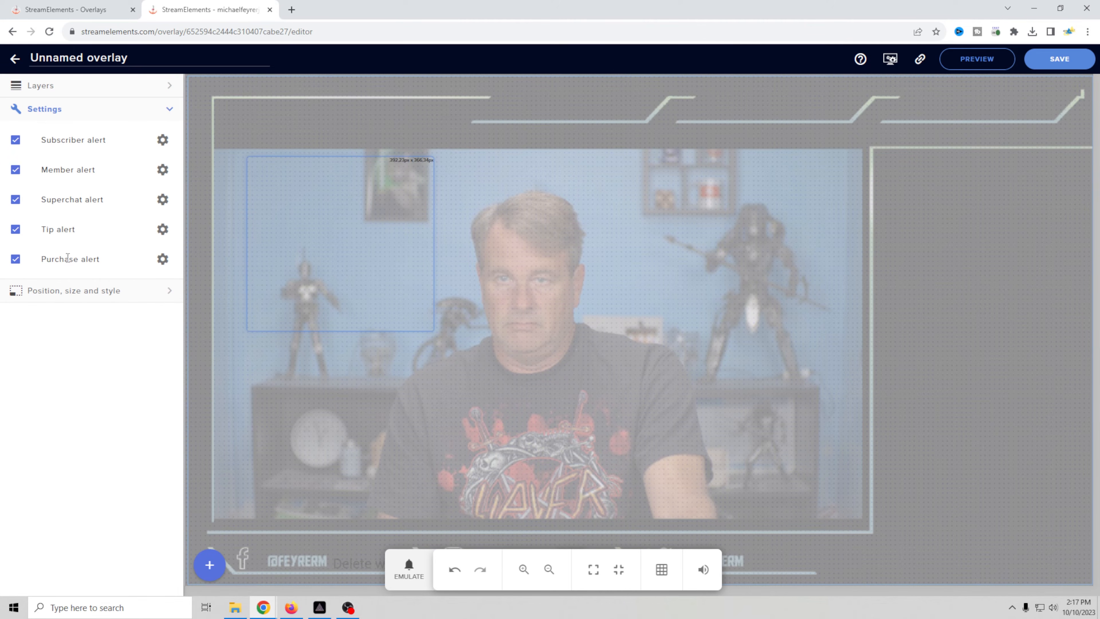
- Close the StreamElements Overlays browser tab and open the advanced settings of the subscriber alert
{"action": "left_click", "coordinate": [133, 9]}
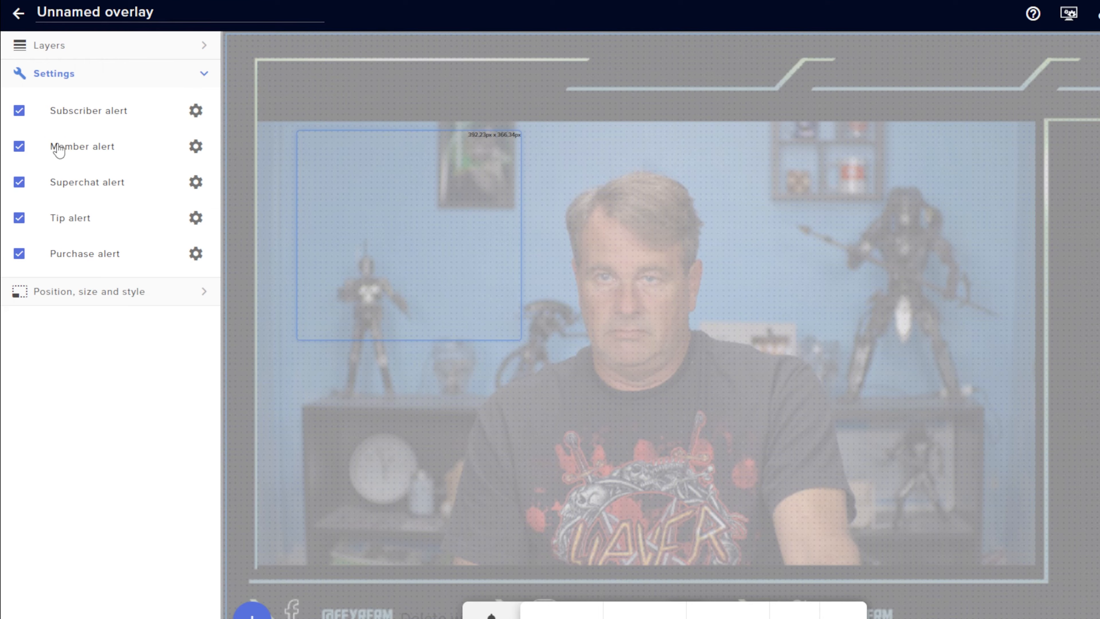
{"action": "left_click", "coordinate": [196, 111]}
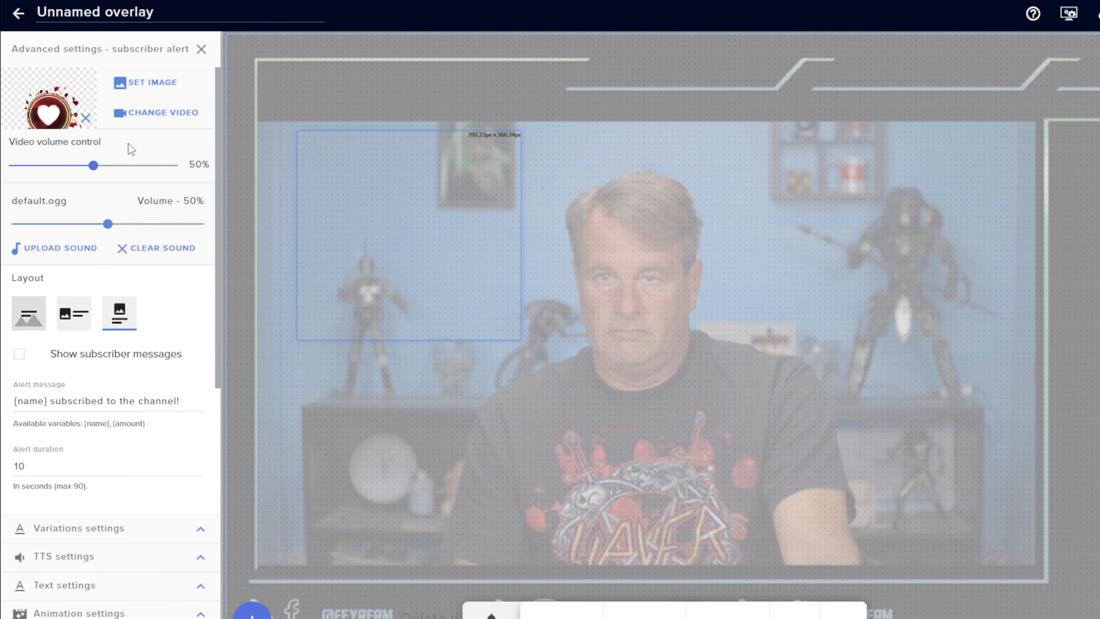
{"action": "scroll", "coordinate": [166, 277], "scroll_direction": "down", "scroll_amount": 2}
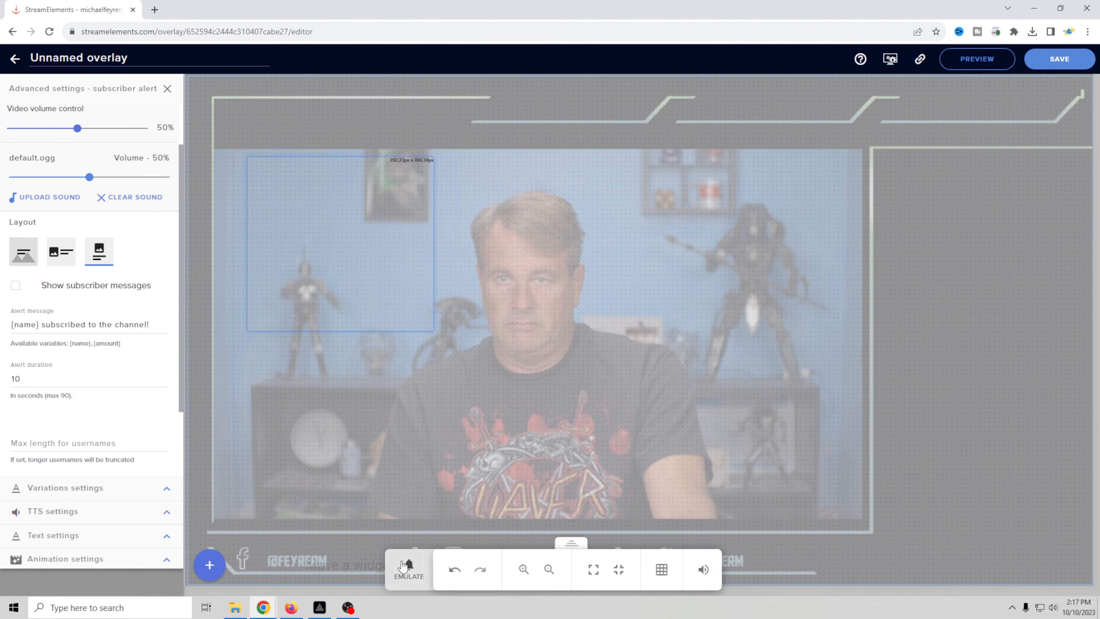
- Emulate a subscriber event to preview the alert, and mute the overlay's sound
{"action": "left_click", "coordinate": [403, 565]}
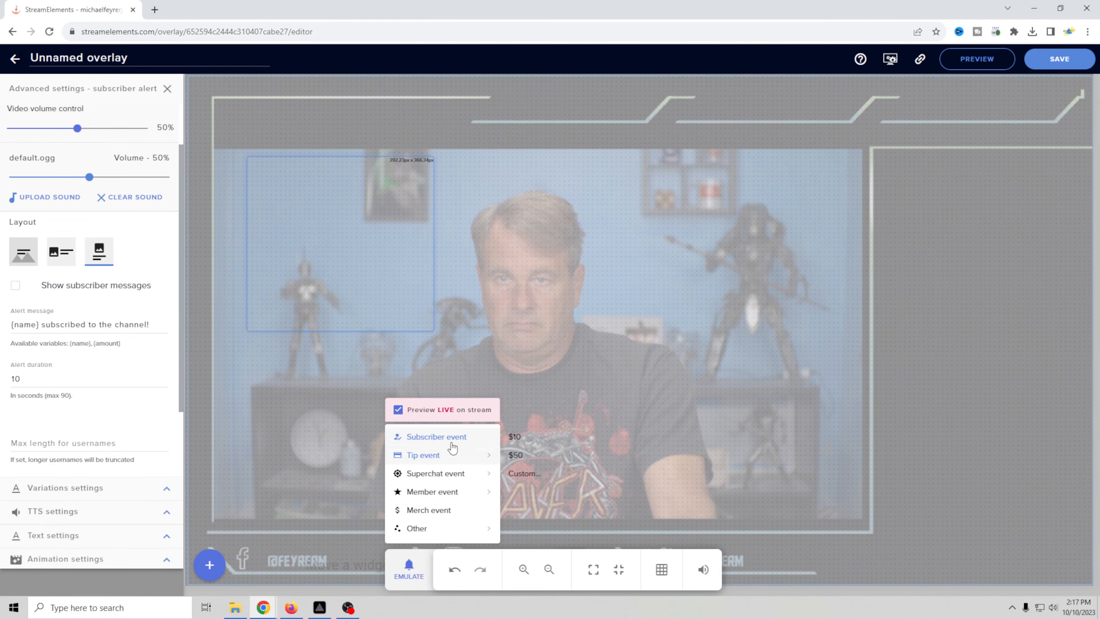
{"action": "mouse_move", "coordinate": [462, 442]}
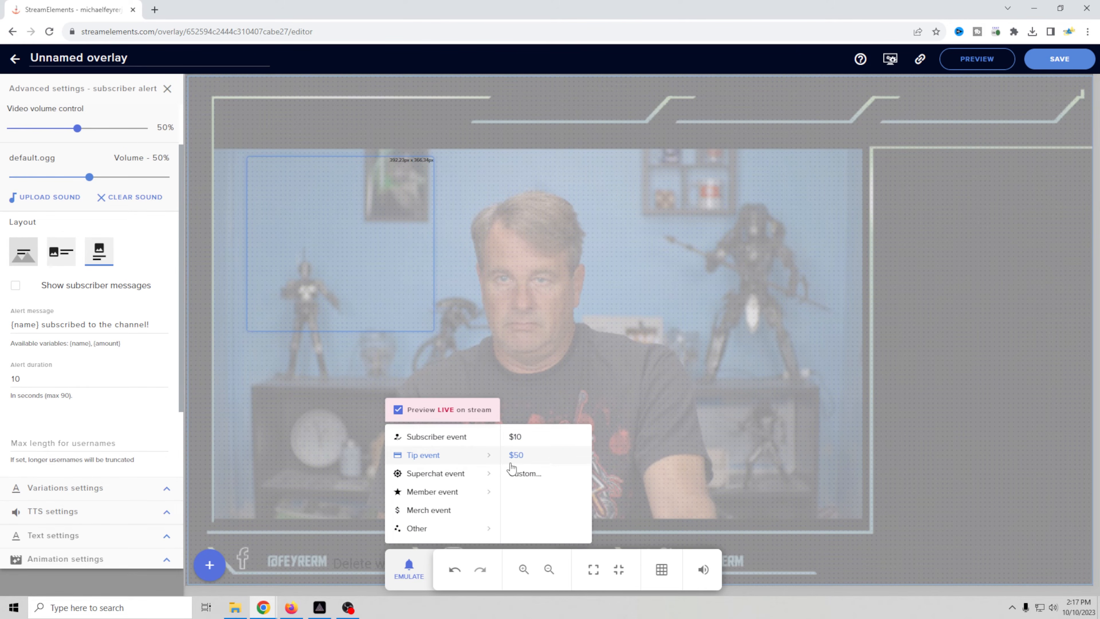
{"action": "left_click", "coordinate": [543, 450]}
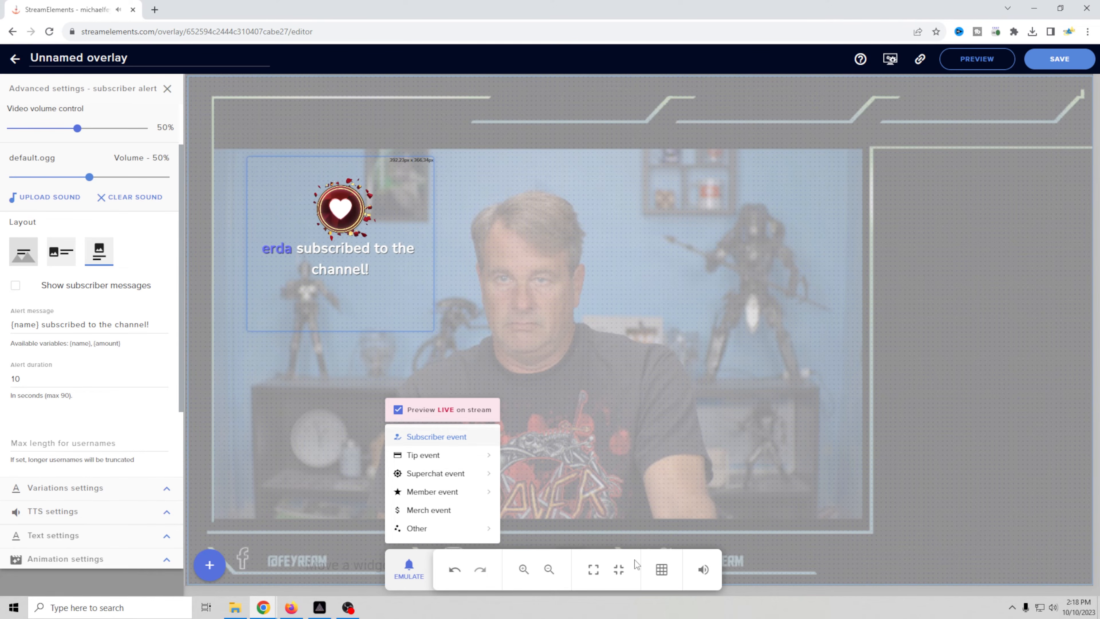
{"action": "left_click", "coordinate": [705, 569]}
{"action": "left_click", "coordinate": [705, 570]}
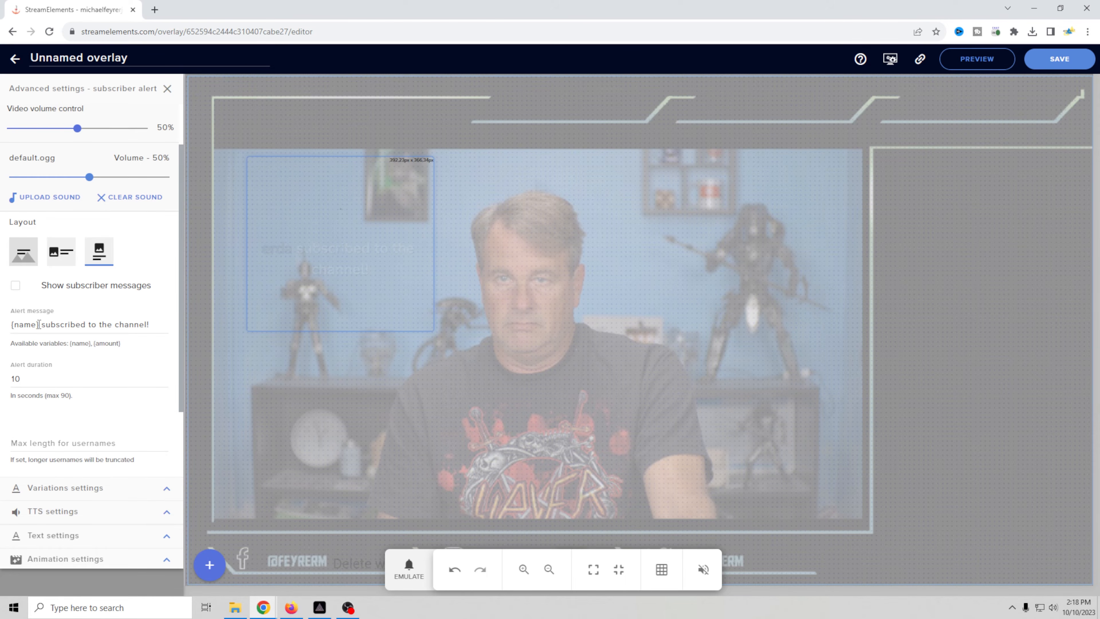
- Look through the subscriber alert's message, duration, custom CSS and variation options without changing them
{"action": "scroll", "coordinate": [112, 373], "scroll_direction": "down", "scroll_amount": 2}
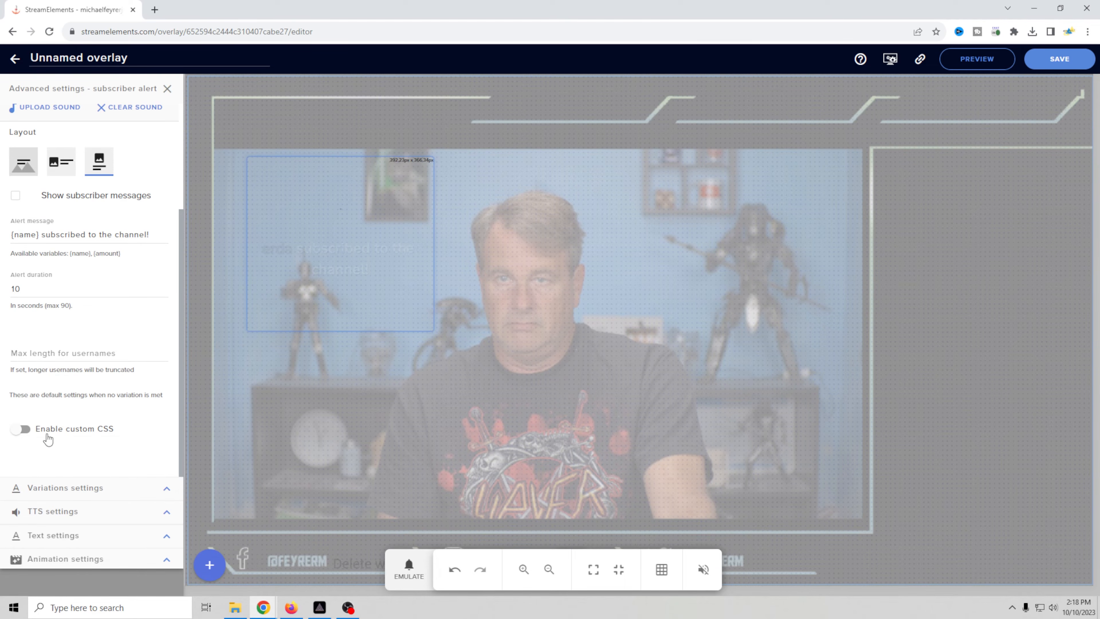
{"action": "left_click", "coordinate": [22, 428]}
{"action": "left_click", "coordinate": [158, 495]}
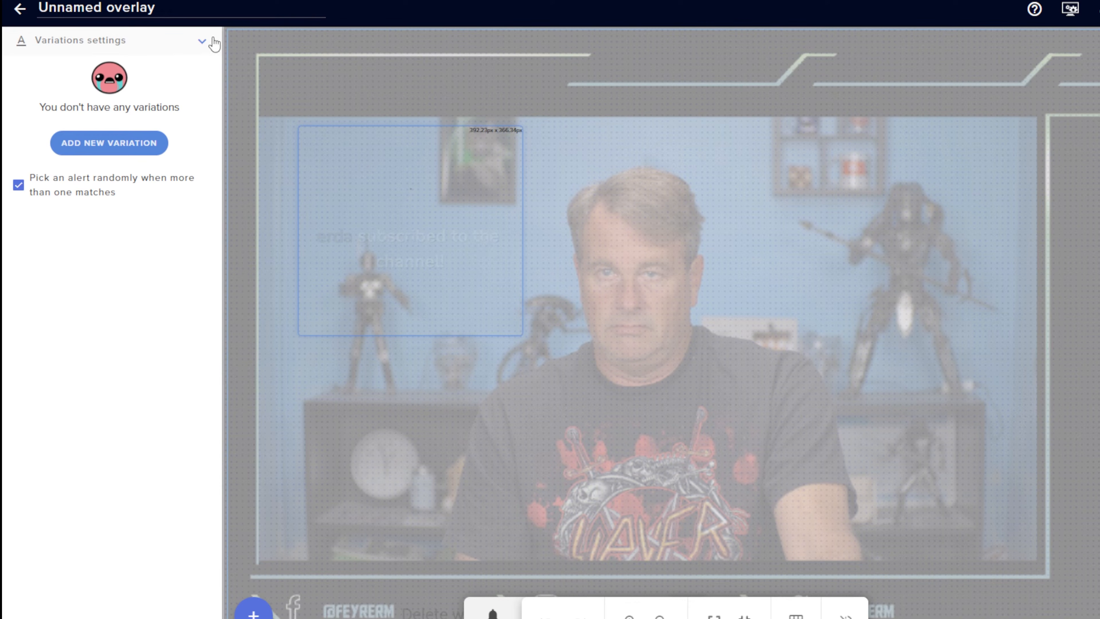
{"action": "left_click", "coordinate": [203, 42]}
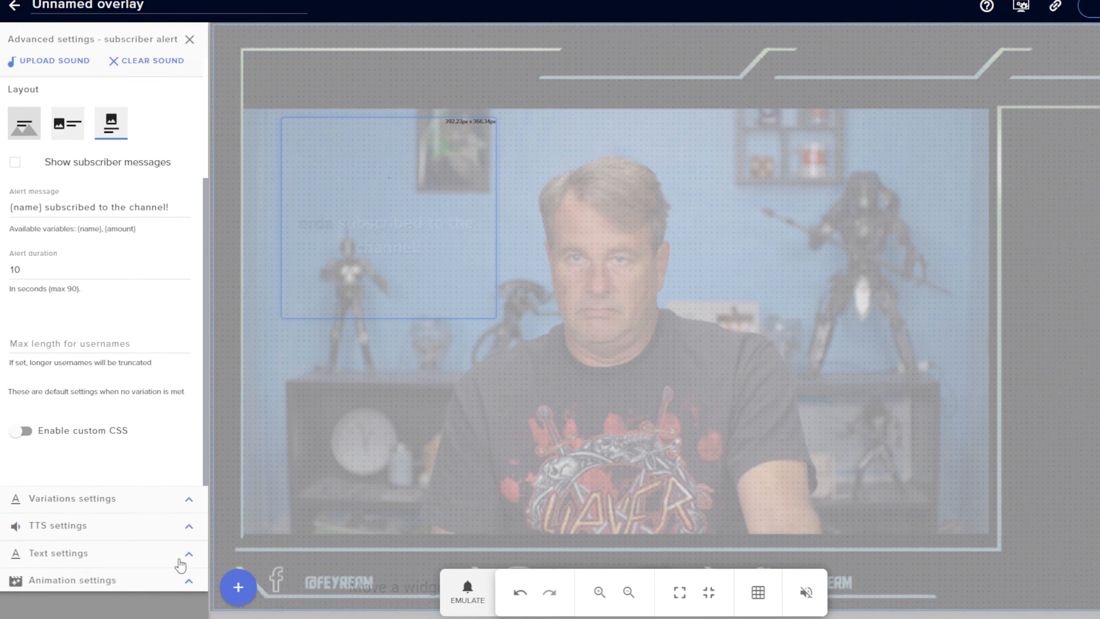
- Open the subscriber alert's text settings and browse the available fonts, leaving Nunito selected
{"action": "left_click", "coordinate": [162, 536]}
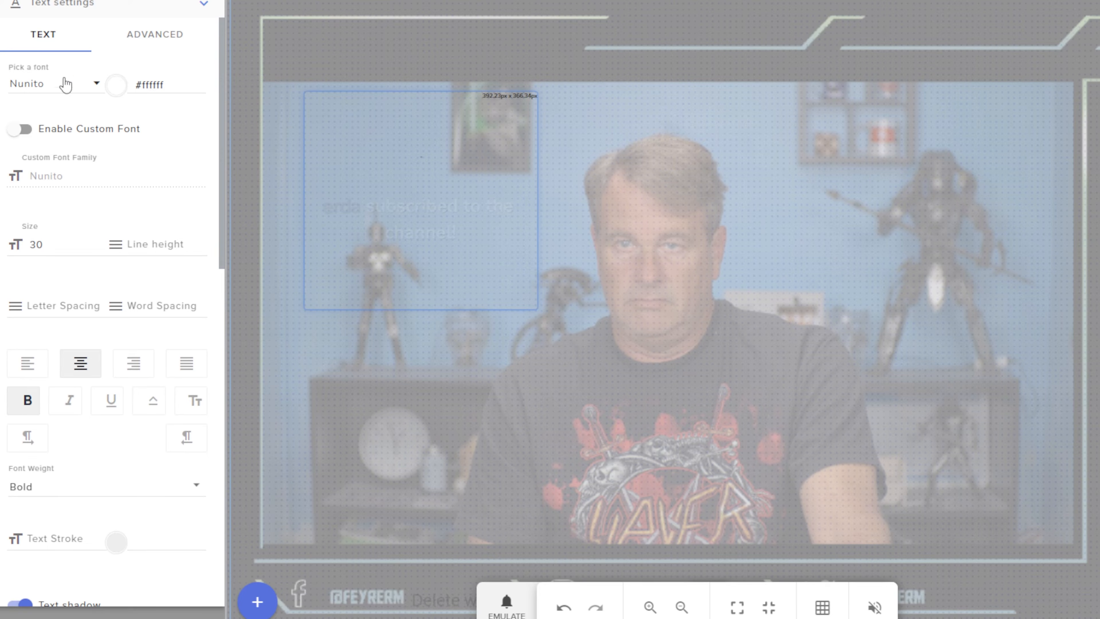
{"action": "left_click", "coordinate": [94, 84]}
{"action": "scroll", "coordinate": [69, 178], "scroll_direction": "down", "scroll_amount": 20}
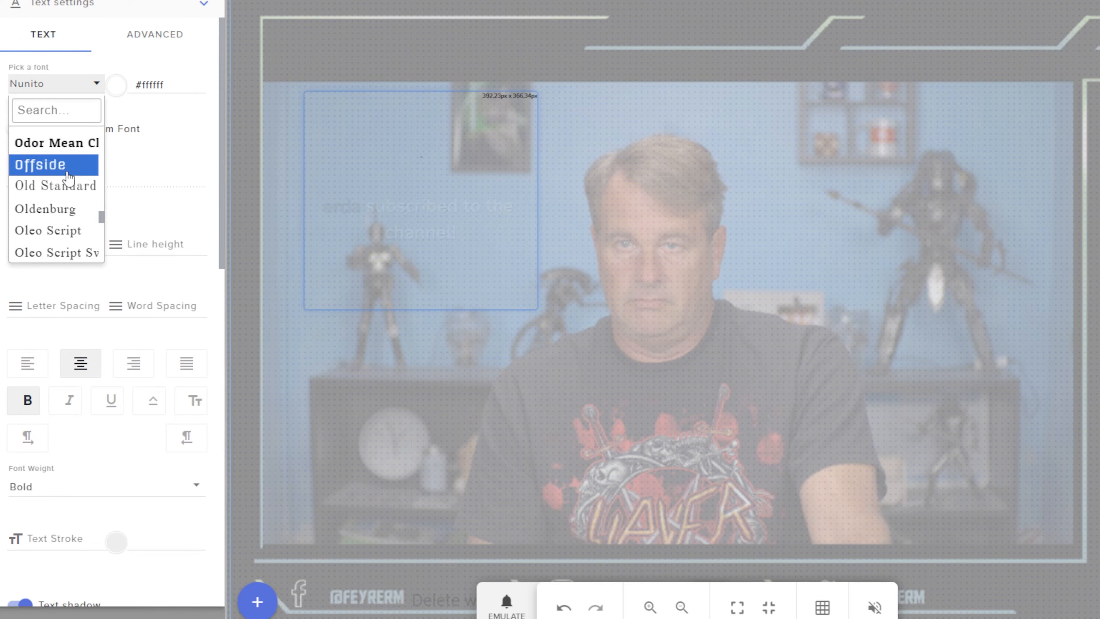
{"action": "scroll", "coordinate": [69, 178], "scroll_direction": "down", "scroll_amount": 20}
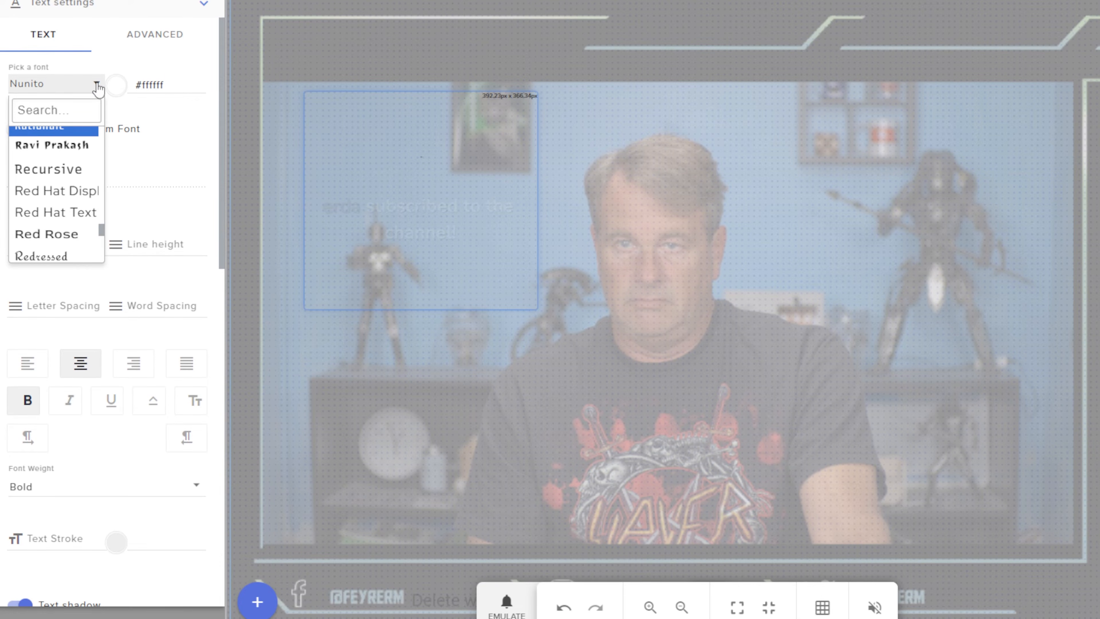
{"action": "left_click", "coordinate": [98, 85]}
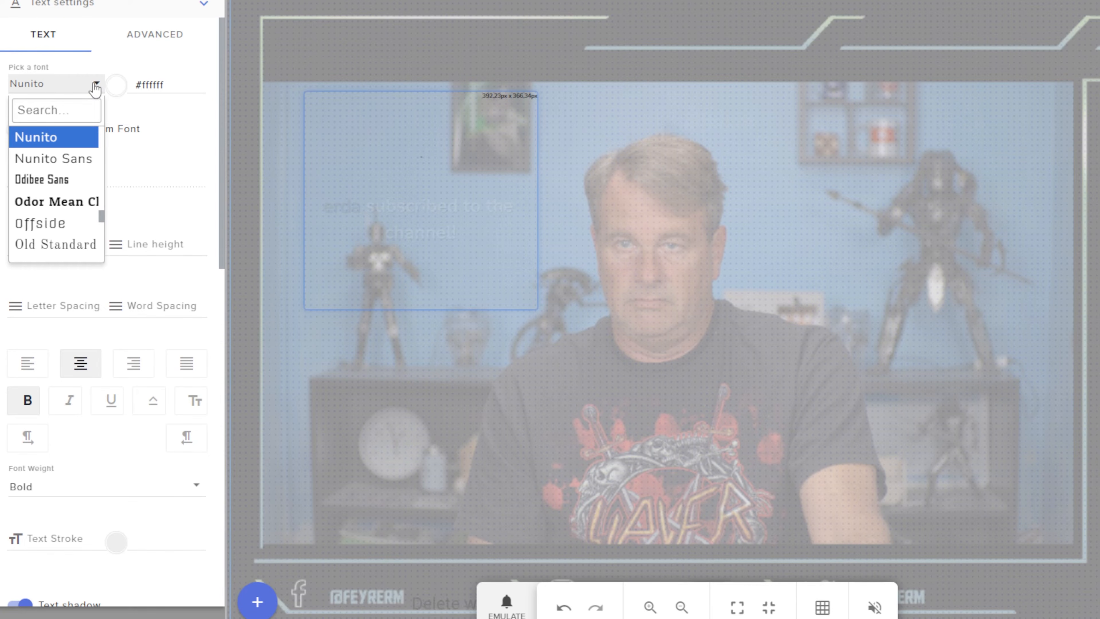
{"action": "left_click", "coordinate": [133, 70]}
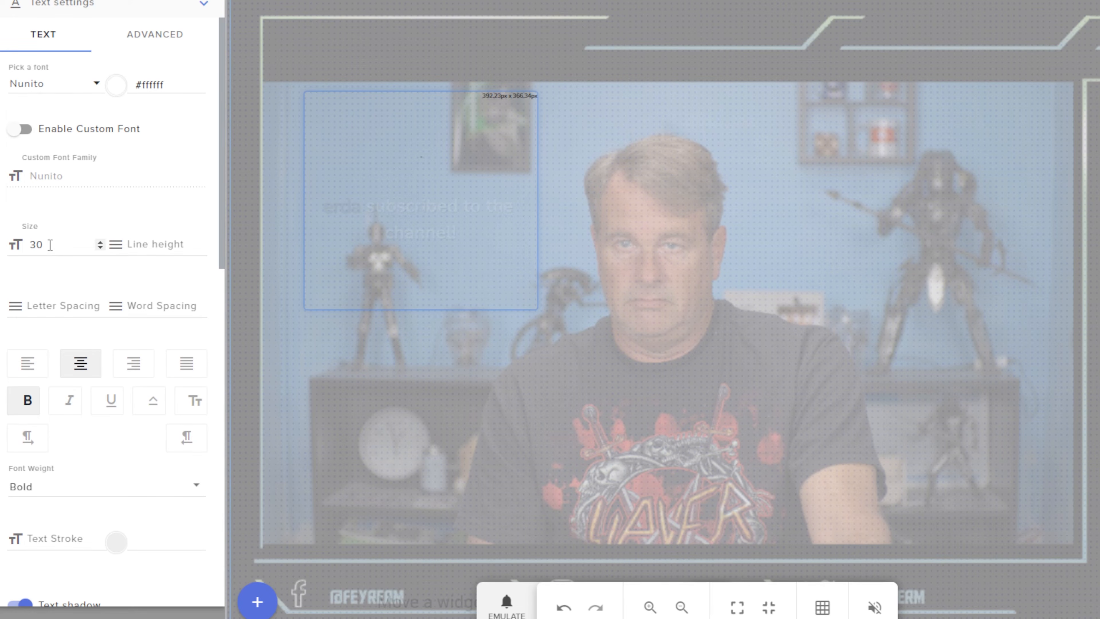
- Examine the subscriber alert's text size, alignment, shadow, highlight and secondary text options
{"action": "scroll", "coordinate": [138, 370], "scroll_direction": "down", "scroll_amount": 3}
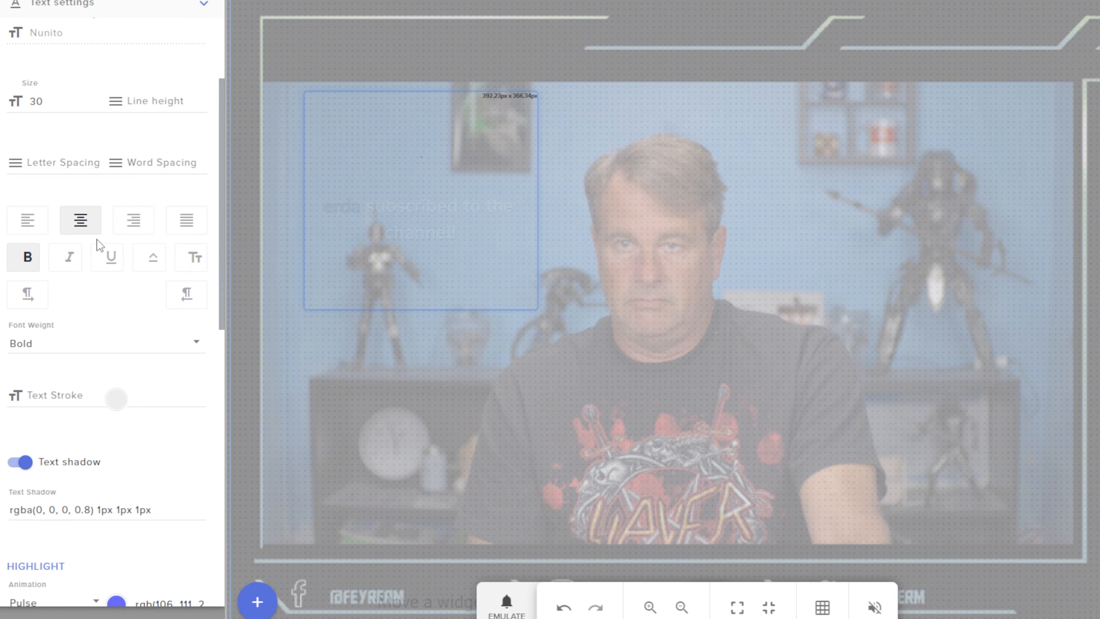
{"action": "scroll", "coordinate": [112, 293], "scroll_direction": "down", "scroll_amount": 3}
{"action": "scroll", "coordinate": [114, 353], "scroll_direction": "down", "scroll_amount": 3}
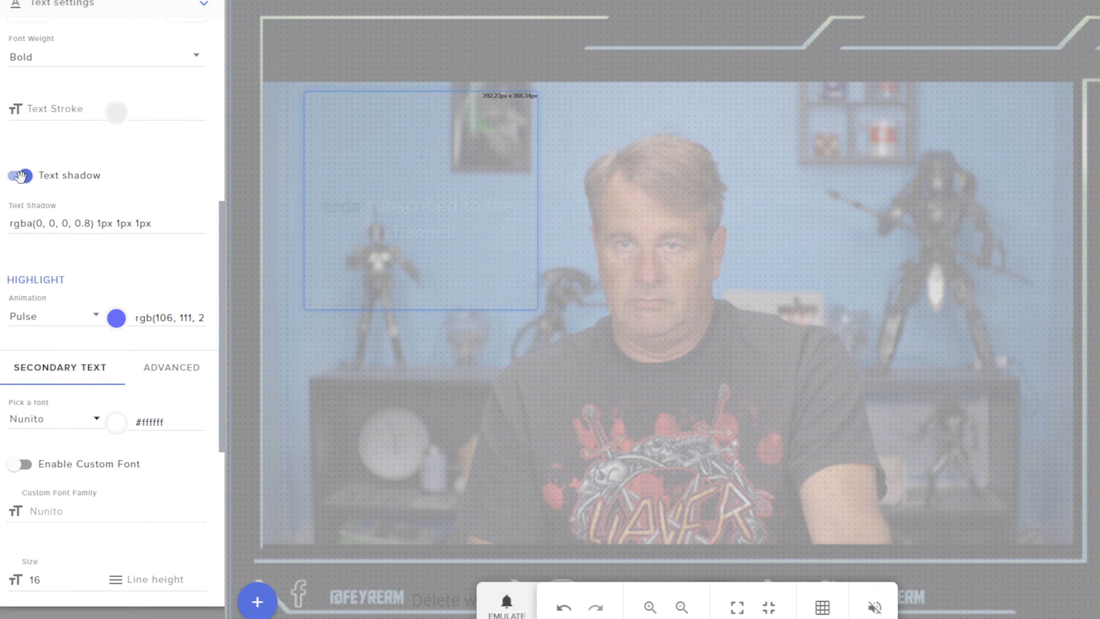
{"action": "scroll", "coordinate": [126, 261], "scroll_direction": "down", "scroll_amount": 3}
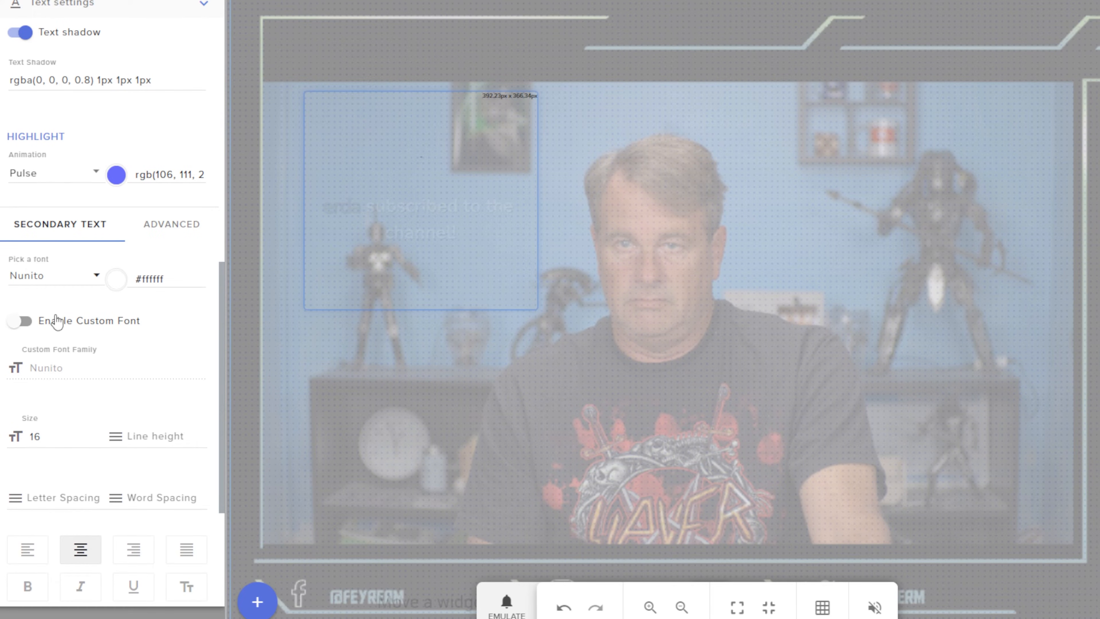
{"action": "scroll", "coordinate": [54, 319], "scroll_direction": "down", "scroll_amount": 5}
{"action": "scroll", "coordinate": [54, 319], "scroll_direction": "up", "scroll_amount": 2}
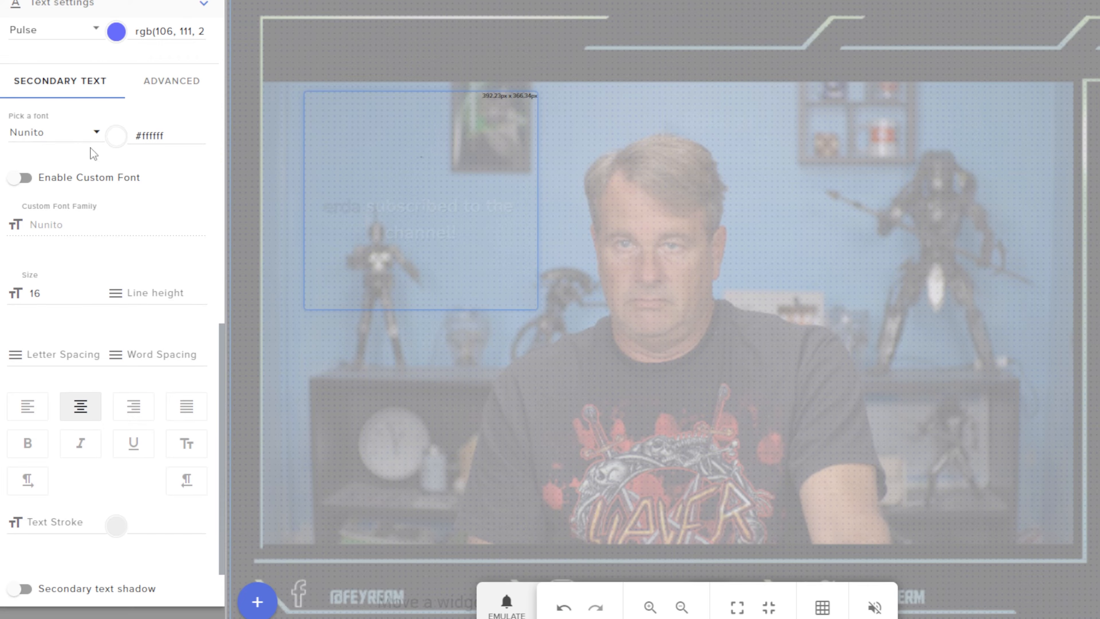
{"action": "scroll", "coordinate": [143, 305], "scroll_direction": "up", "scroll_amount": 5}
{"action": "scroll", "coordinate": [147, 305], "scroll_direction": "up", "scroll_amount": 10}
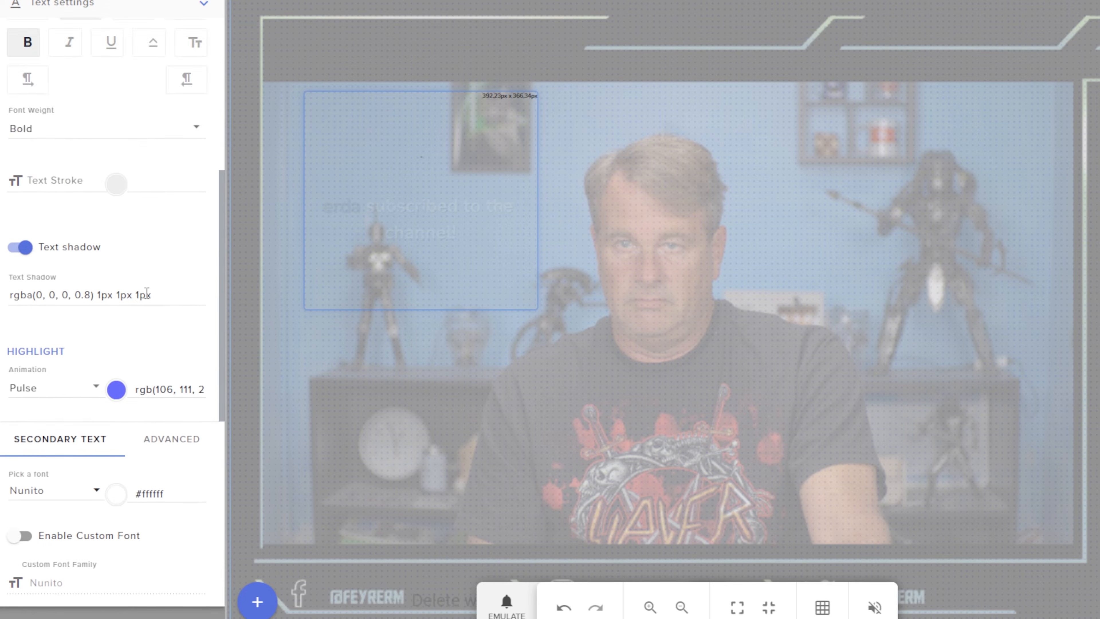
- Check the advanced margin and number format options of the alert text, and close the text settings
{"action": "left_click", "coordinate": [147, 34]}
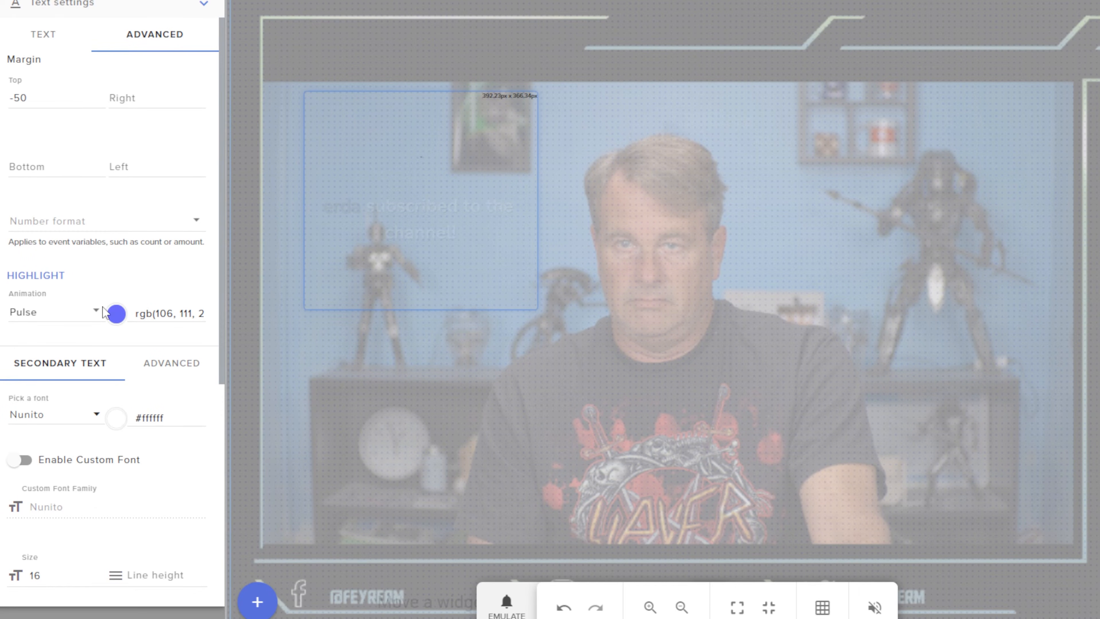
{"action": "left_click", "coordinate": [54, 39]}
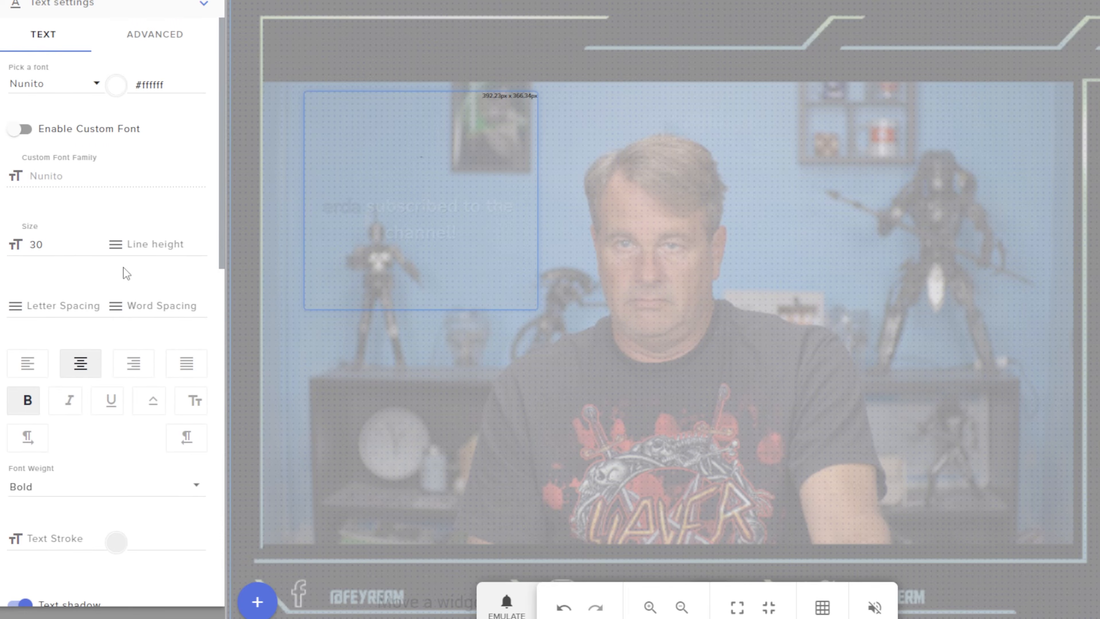
{"action": "scroll", "coordinate": [129, 282], "scroll_direction": "down", "scroll_amount": 5}
{"action": "scroll", "coordinate": [130, 282], "scroll_direction": "up", "scroll_amount": 5}
{"action": "left_click", "coordinate": [202, 6]}
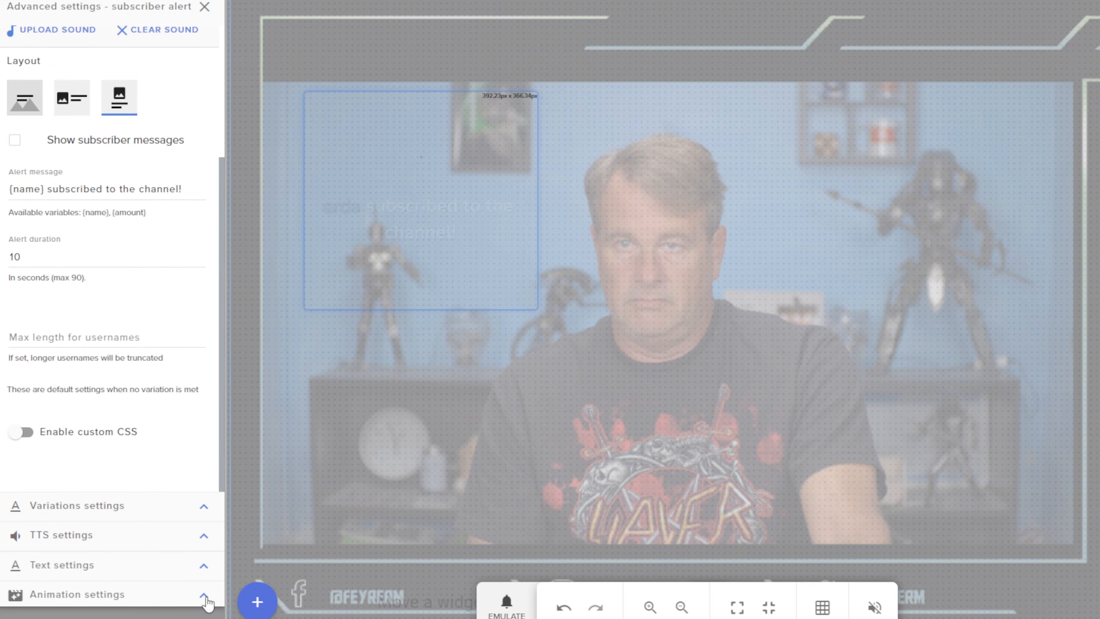
- Review the subscriber alert's enter, exit and text animation settings, and return to its image and video settings
{"action": "left_click", "coordinate": [204, 597]}
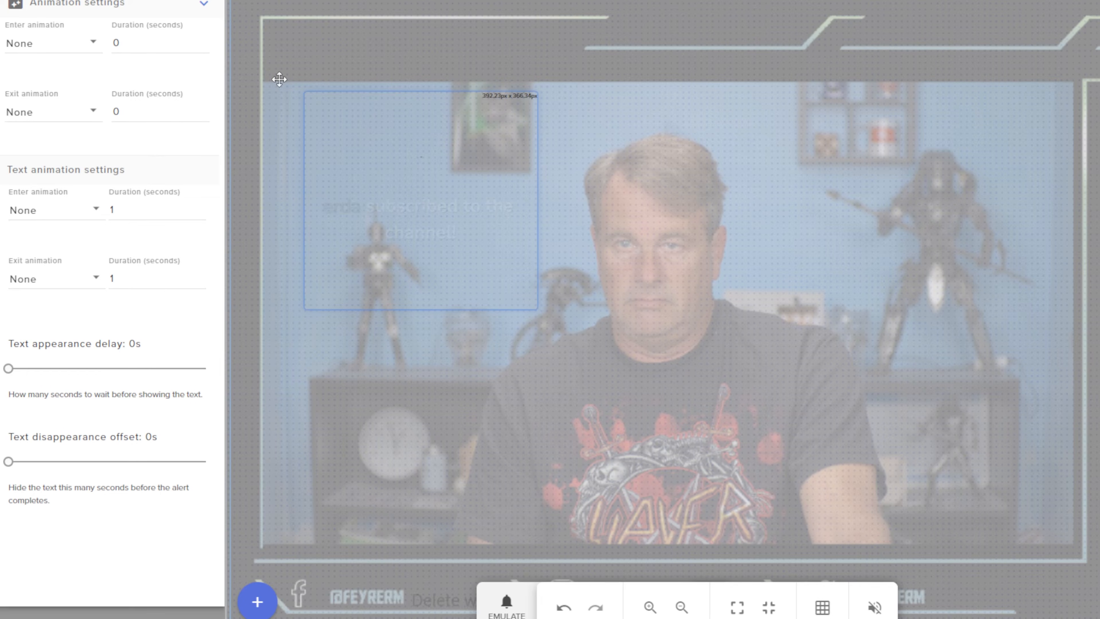
{"action": "left_click", "coordinate": [205, 5]}
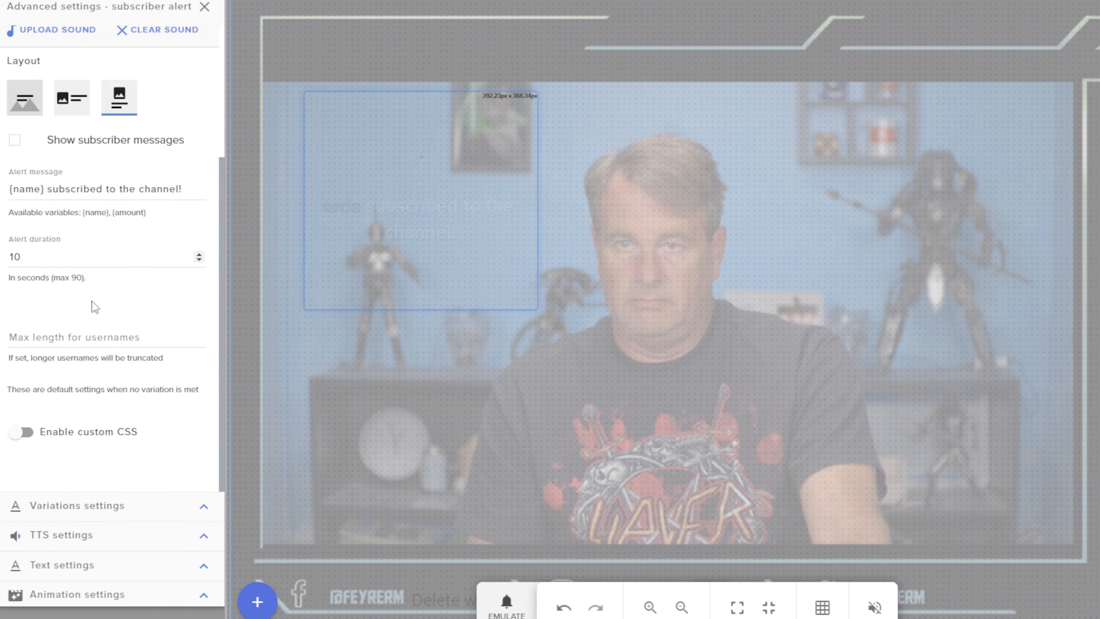
{"action": "scroll", "coordinate": [93, 305], "scroll_direction": "up", "scroll_amount": 5}
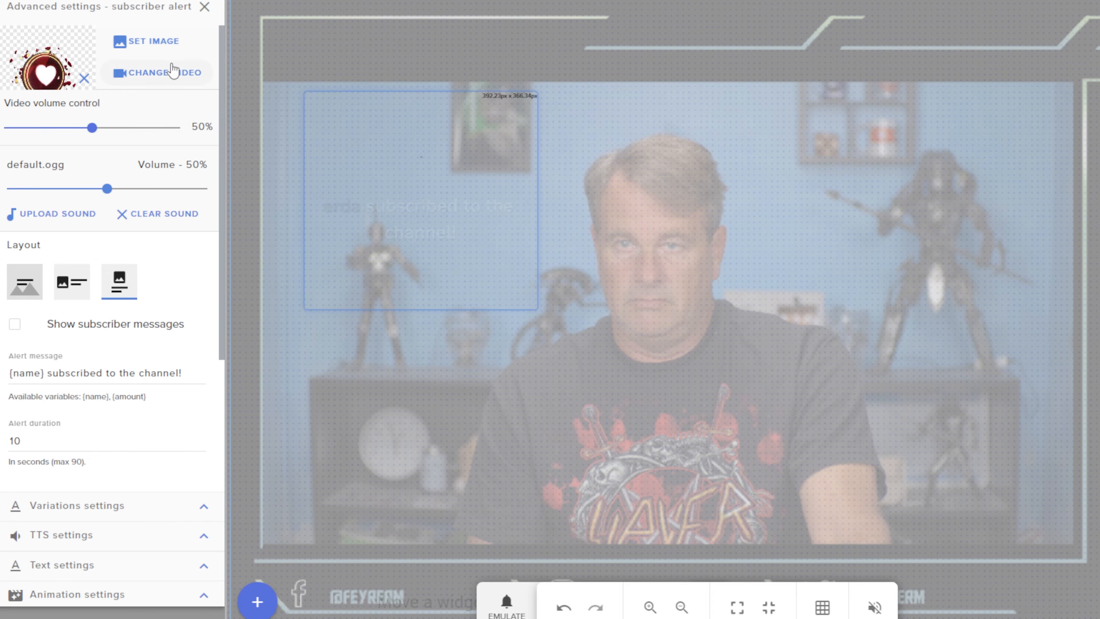
- Close the subscriber alert's advanced settings and nudge the AlertBox slightly up and left on the canvas
{"action": "left_click", "coordinate": [205, 6]}
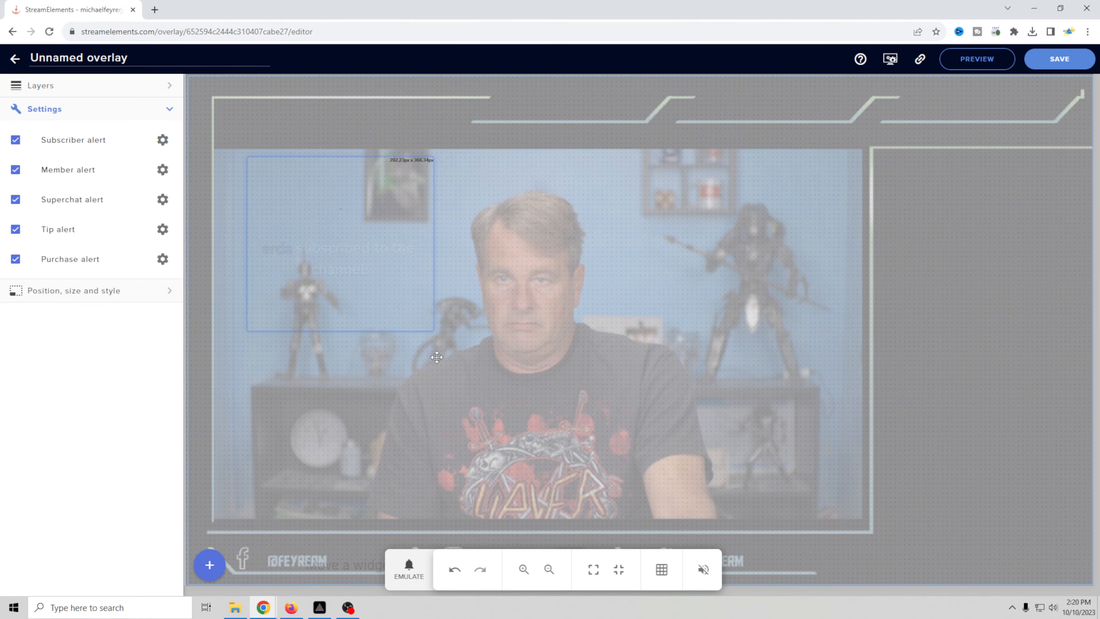
{"action": "mouse_move", "coordinate": [359, 272]}
{"action": "left_mouse_down"}
{"action": "mouse_move", "coordinate": [445, 295]}
{"action": "mouse_move", "coordinate": [1014, 267]}
{"action": "mouse_move", "coordinate": [758, 284]}
{"action": "mouse_move", "coordinate": [238, 251]}
{"action": "mouse_move", "coordinate": [347, 269]}
{"action": "left_mouse_up"}
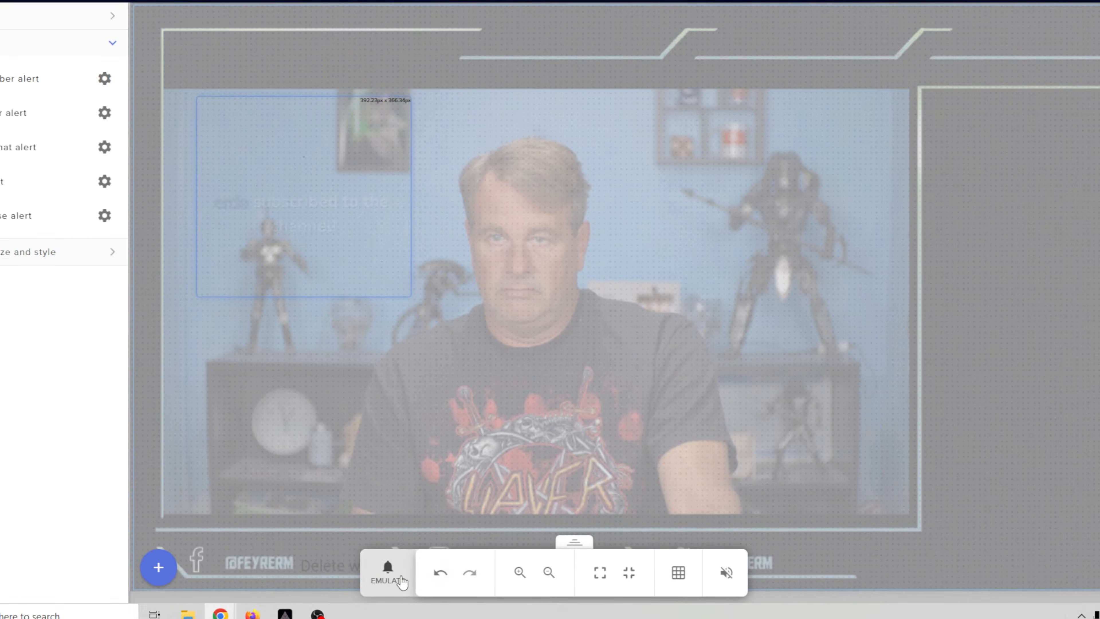
- Emulate a subscriber event and a tip event of 10 to preview their alerts, and close the event list
{"action": "left_click", "coordinate": [424, 564]}
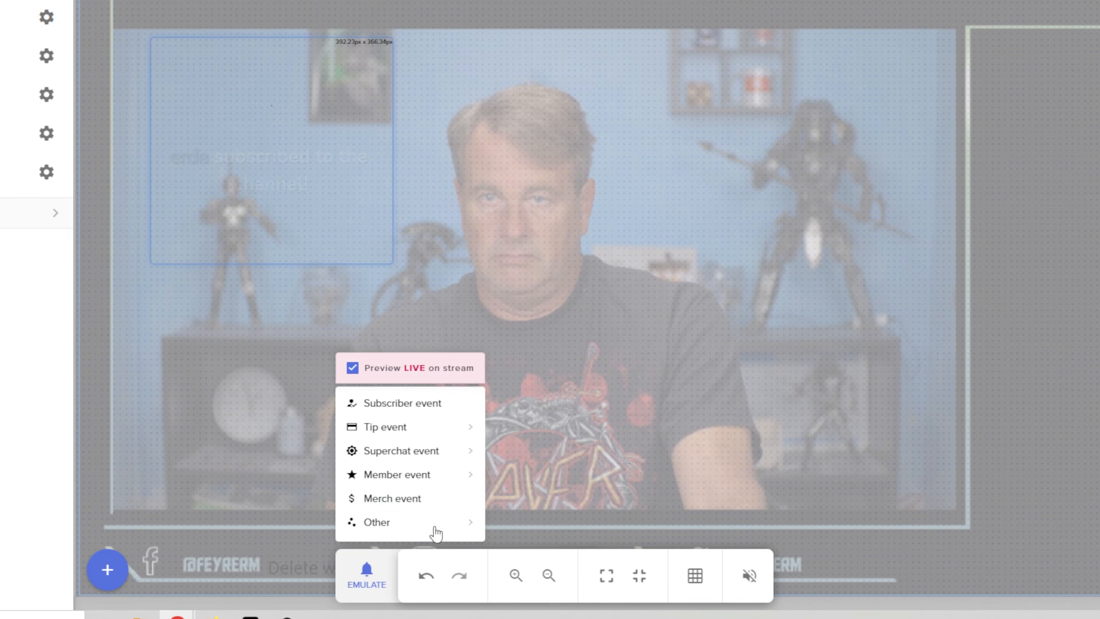
{"action": "mouse_move", "coordinate": [468, 450]}
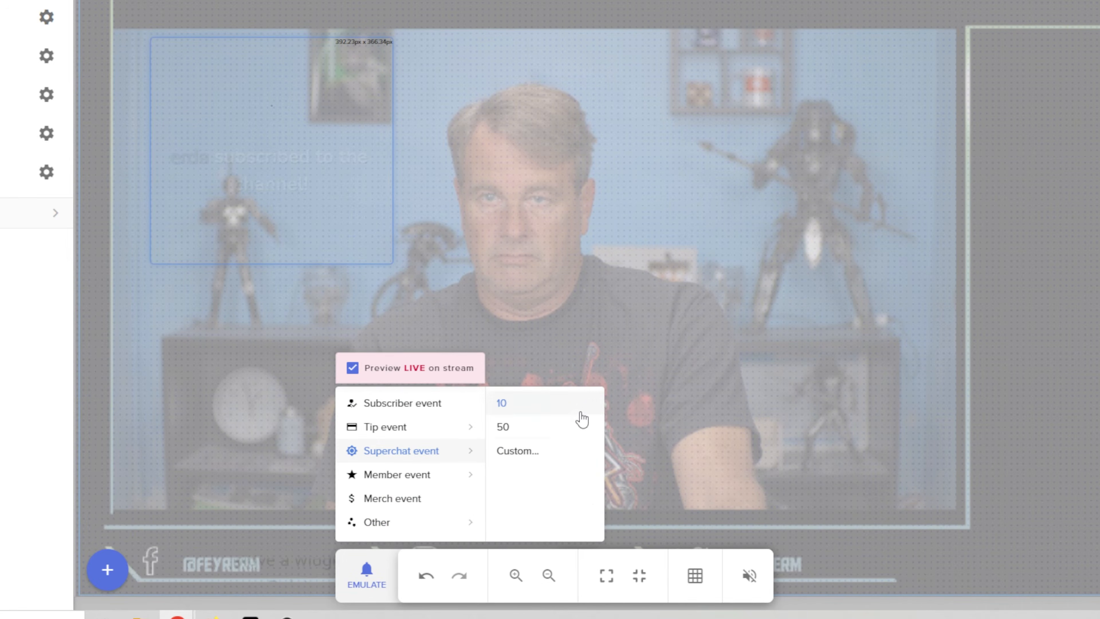
{"action": "left_click", "coordinate": [416, 405]}
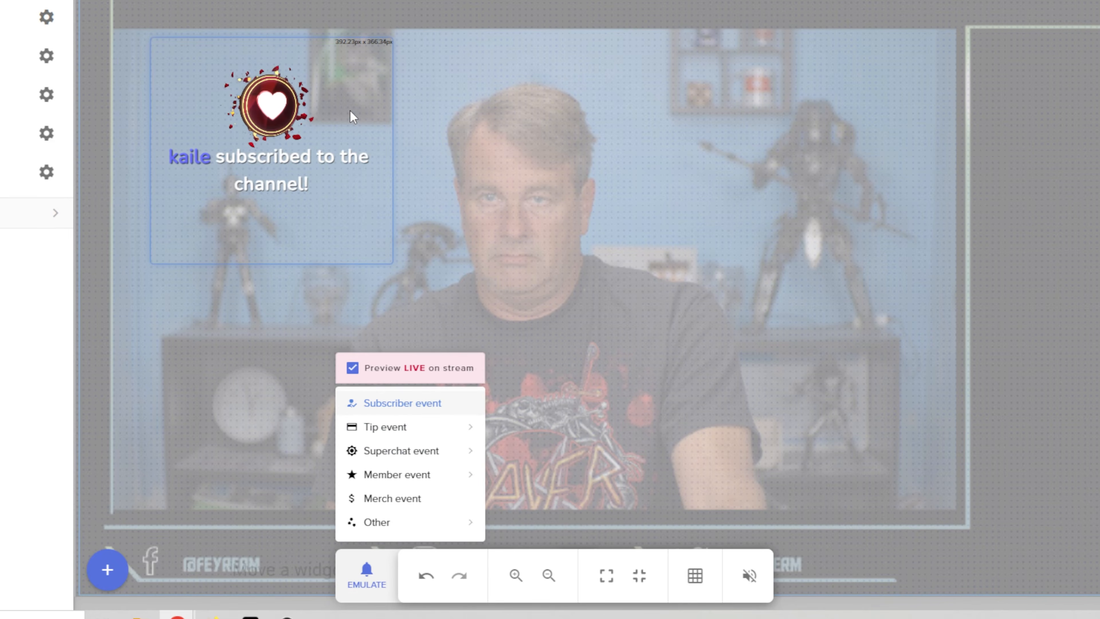
{"action": "mouse_move", "coordinate": [368, 429]}
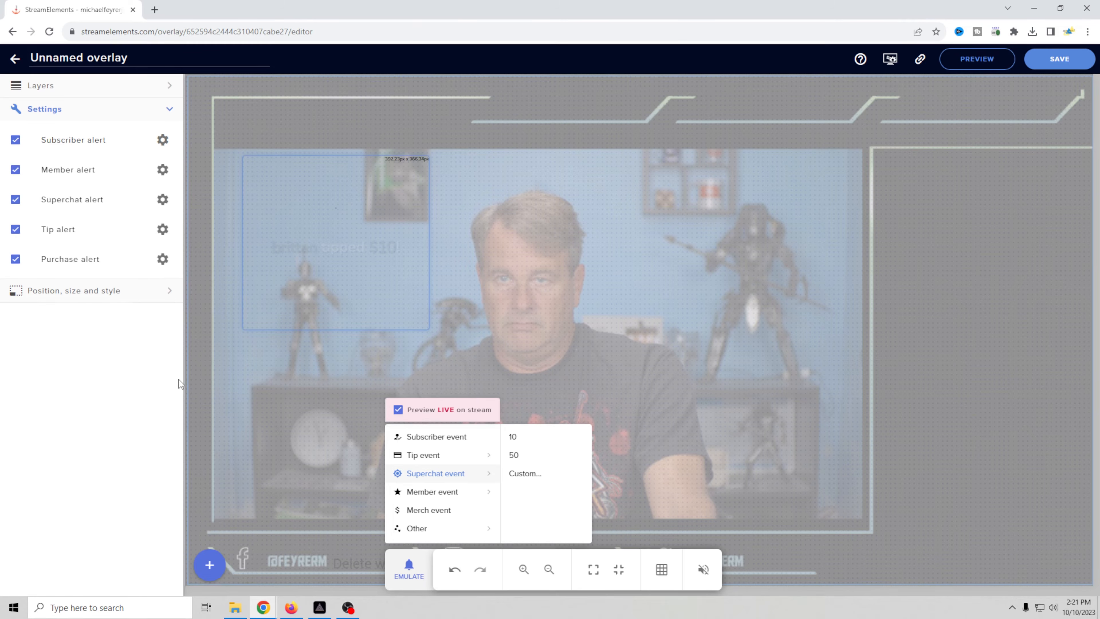
{"action": "left_click", "coordinate": [338, 399]}
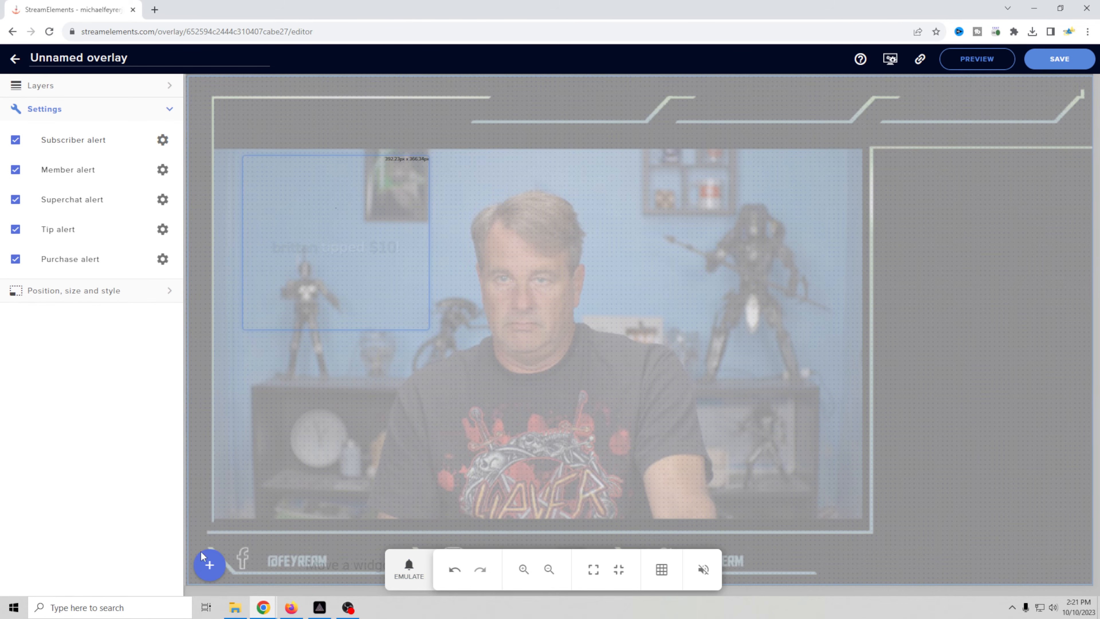
- Add a latest subscriber label and place it in the first slot of the frame's upper border
{"action": "left_click", "coordinate": [209, 565]}
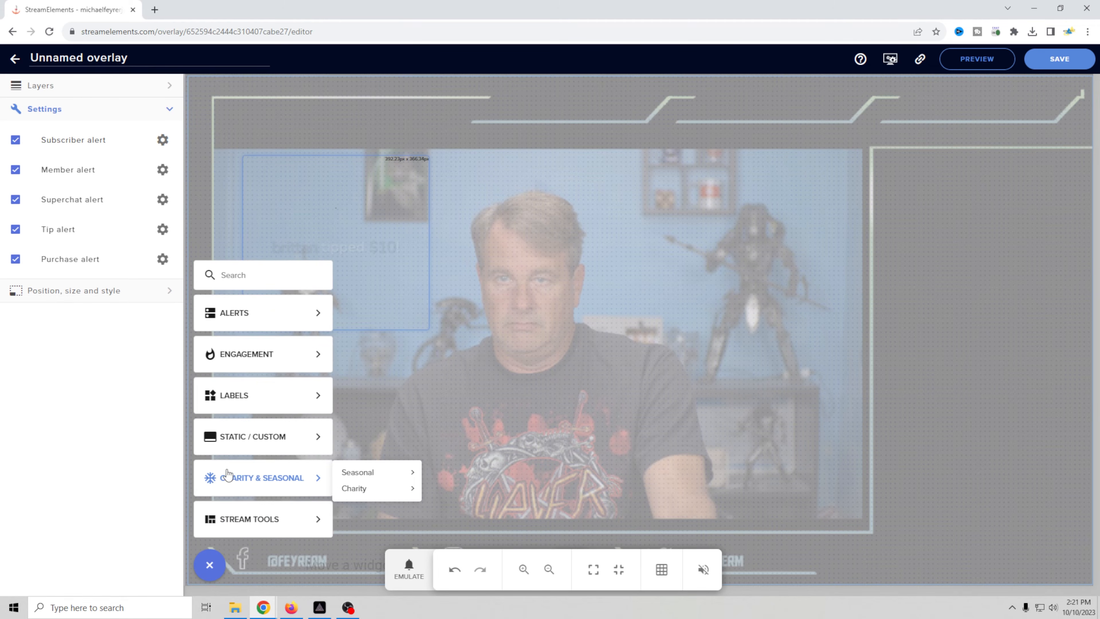
{"action": "mouse_move", "coordinate": [262, 401]}
{"action": "mouse_move", "coordinate": [410, 394]}
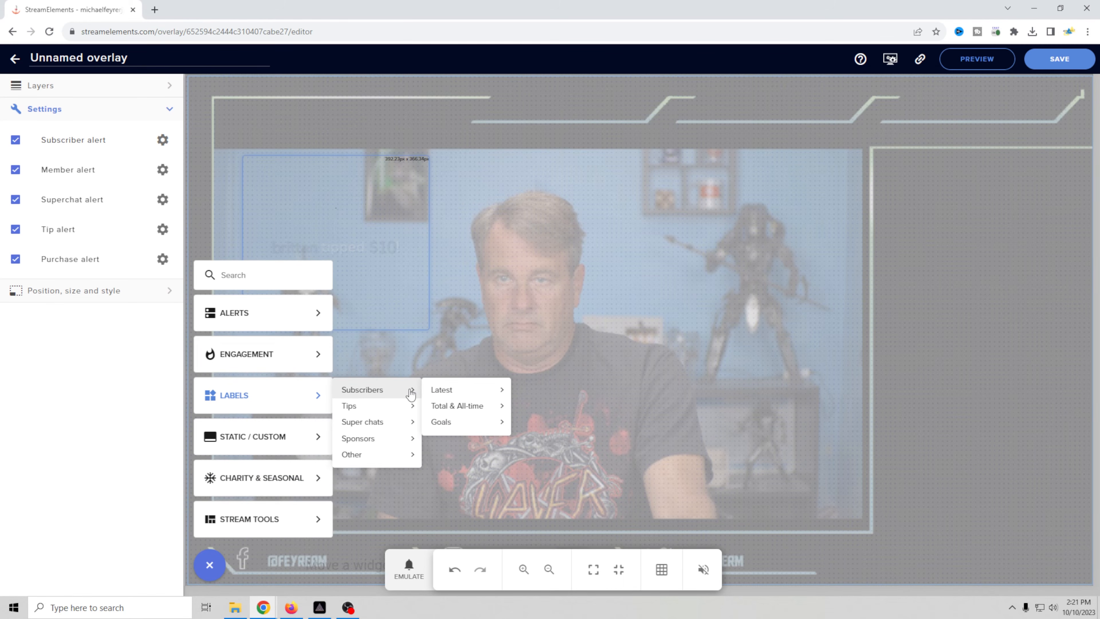
{"action": "mouse_move", "coordinate": [459, 393]}
{"action": "left_click", "coordinate": [547, 391]}
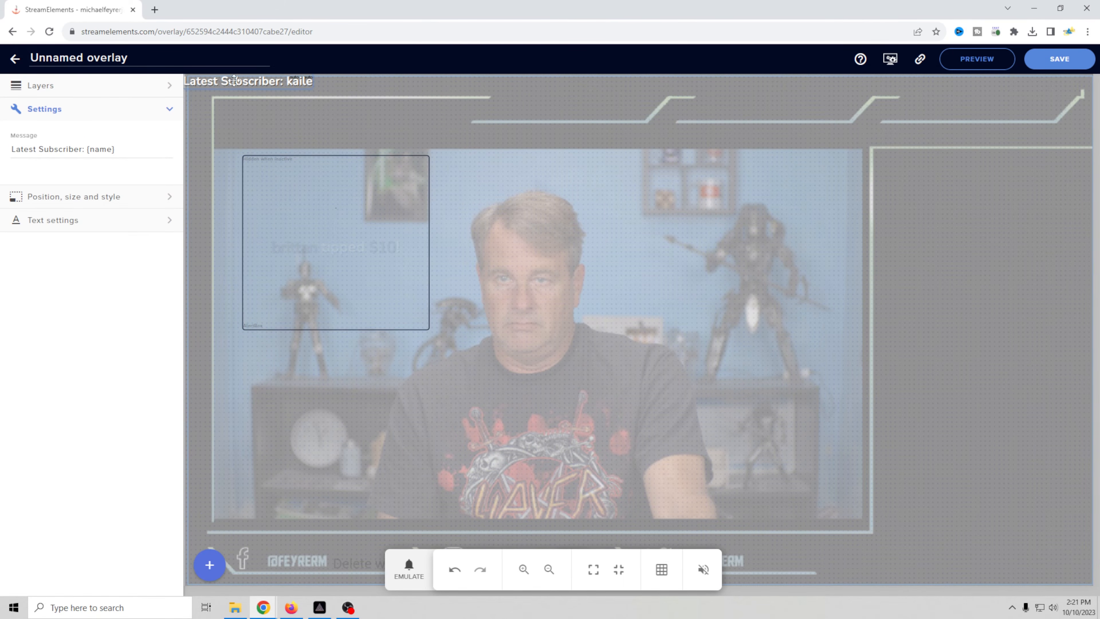
{"action": "left_click_drag", "start_coordinate": [238, 81], "coordinate": [557, 108]}
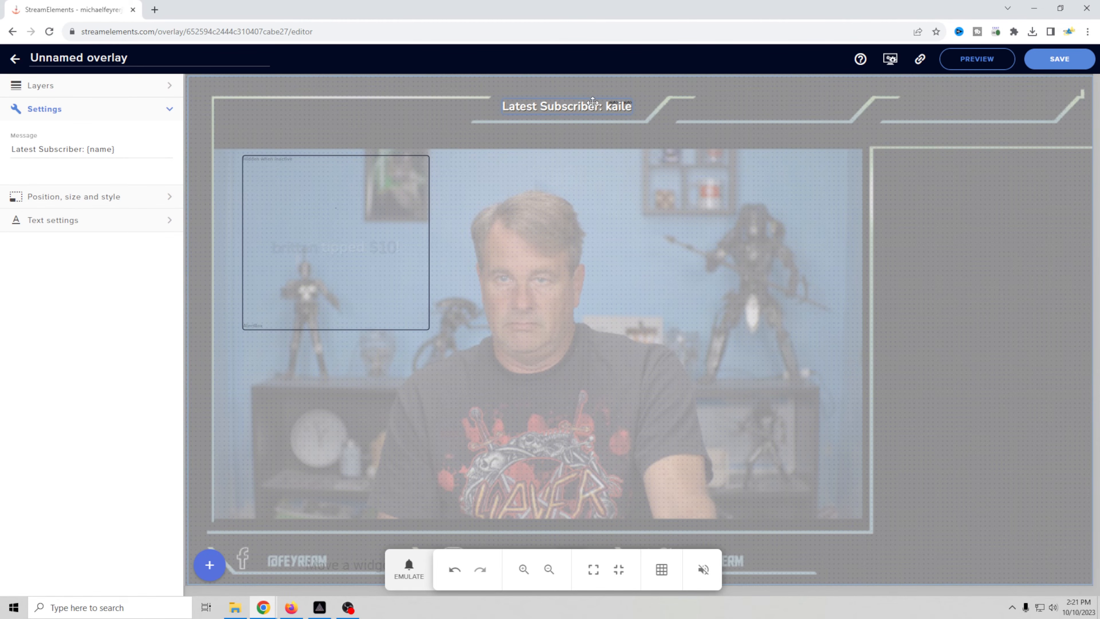
{"action": "left_click_drag", "start_coordinate": [578, 107], "coordinate": [551, 110]}
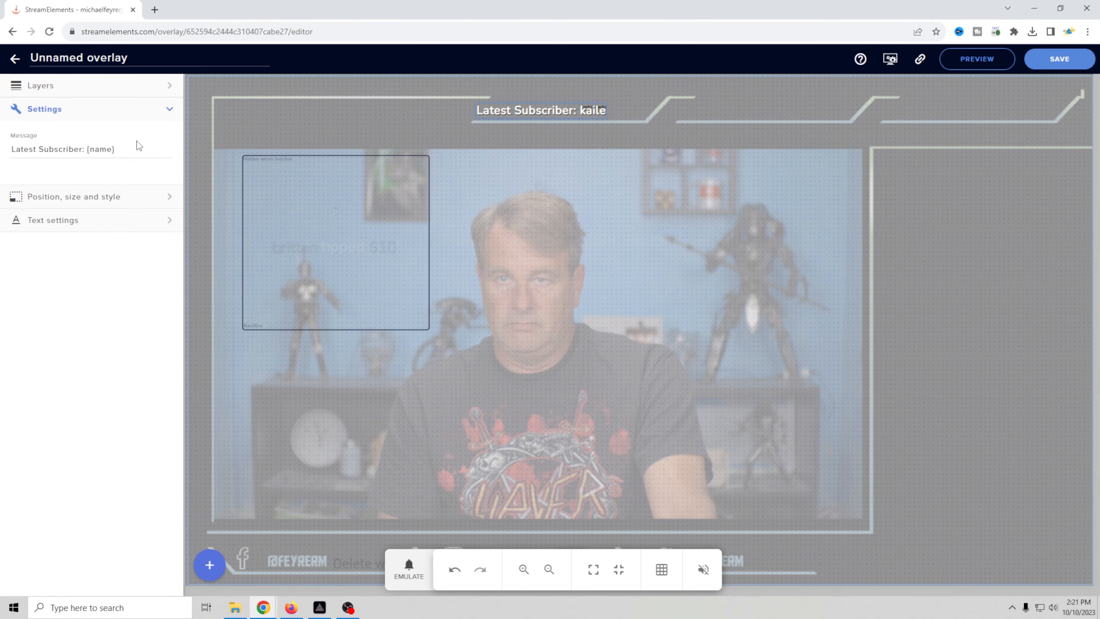
- Try the label's message with only {name}, and restore the "Latest Subscriber:" prefix in front of it
{"action": "left_click", "coordinate": [81, 149]}
{"action": "left_click_drag", "start_coordinate": [83, 149], "coordinate": [11, 149]}
{"action": "key", "text": "ctrl+c"}
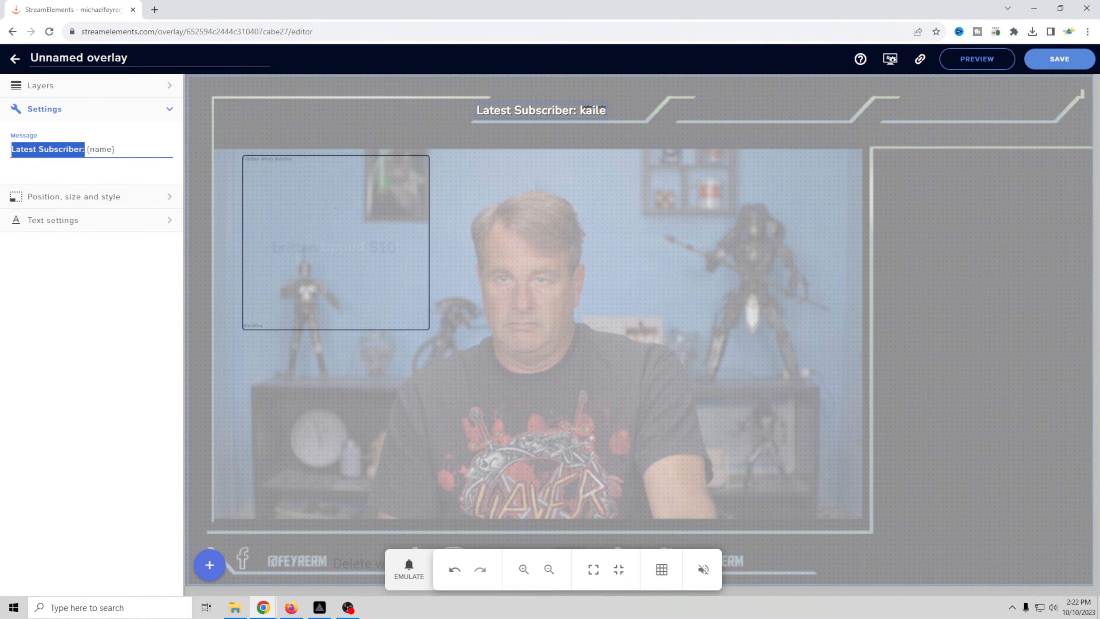
{"action": "key", "text": "BackSpace"}
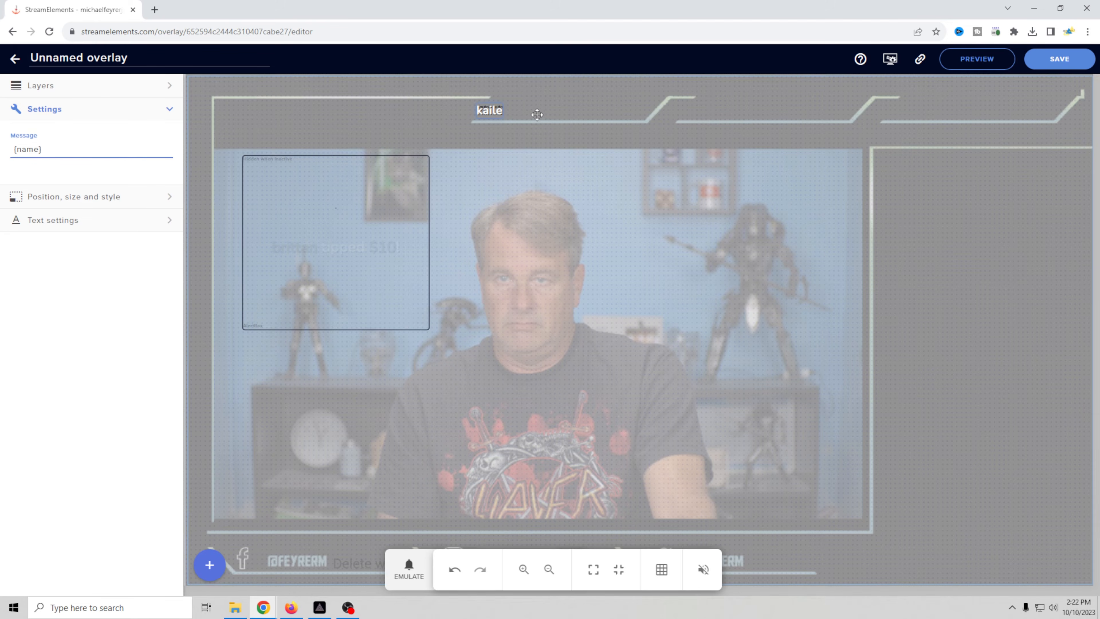
{"action": "key", "text": "ctrl+v"}
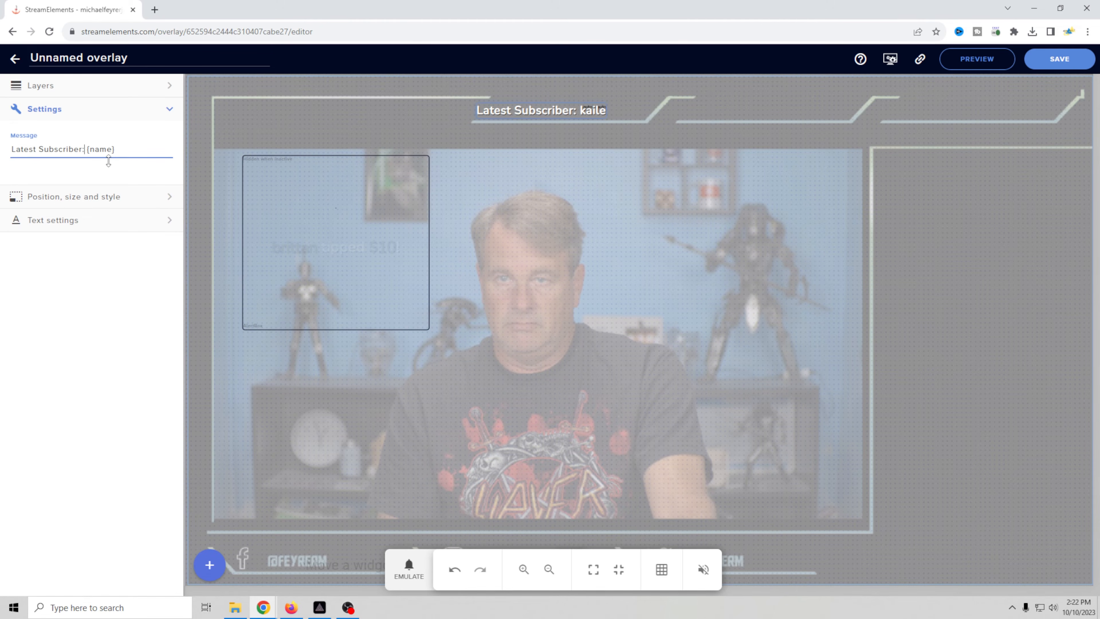
{"action": "left_click", "coordinate": [103, 306]}
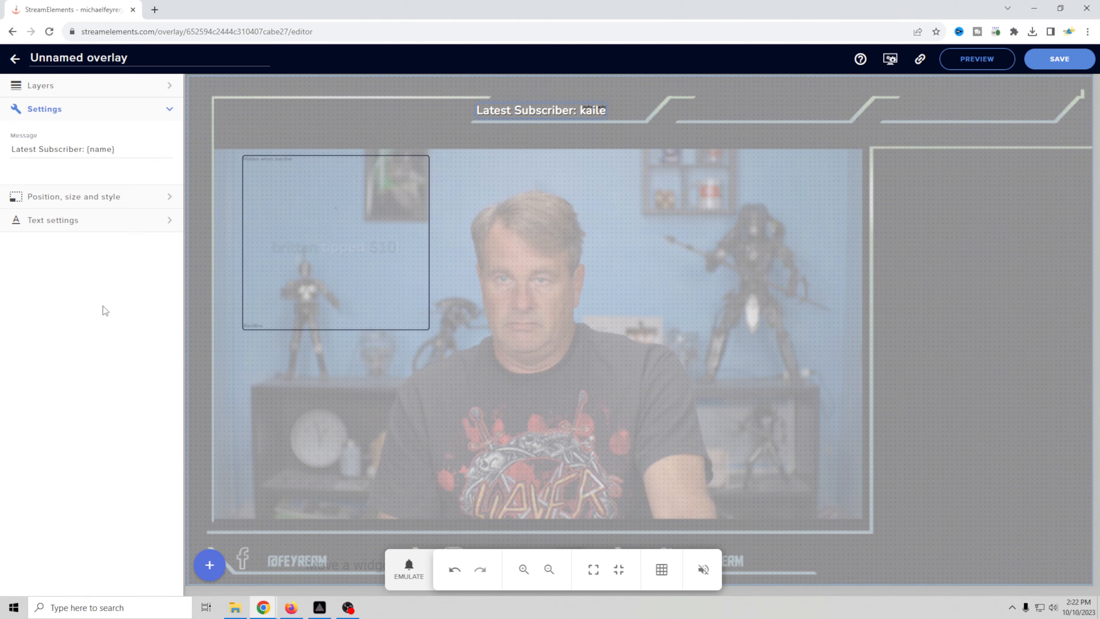
- Review the latest subscriber label's position, size, style and text settings, and collapse the text settings
{"action": "left_click", "coordinate": [119, 199]}
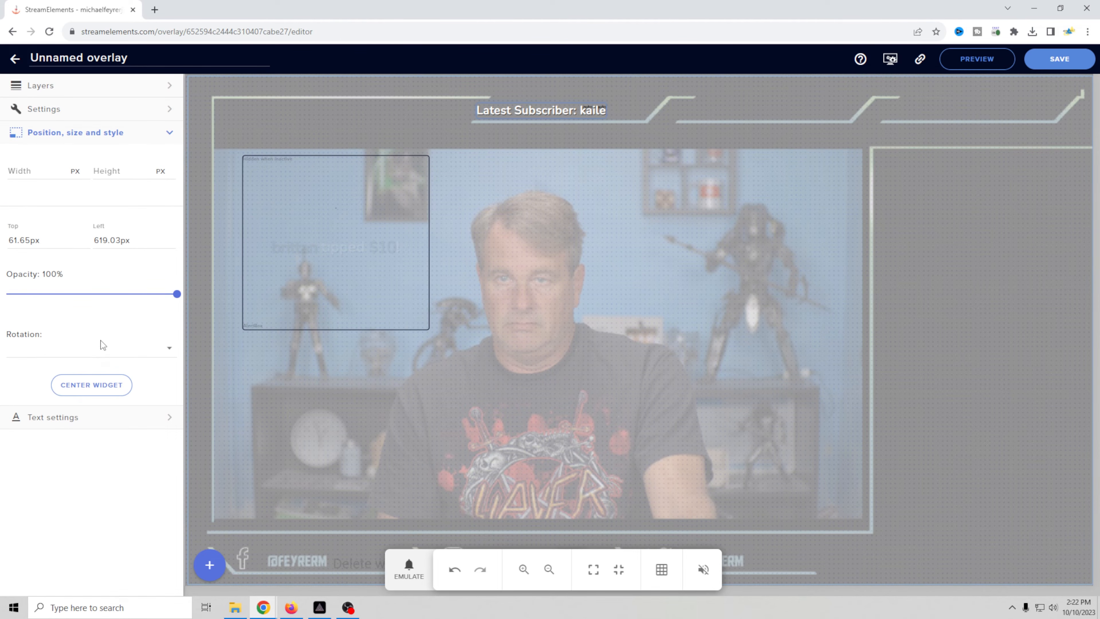
{"action": "left_click", "coordinate": [65, 417]}
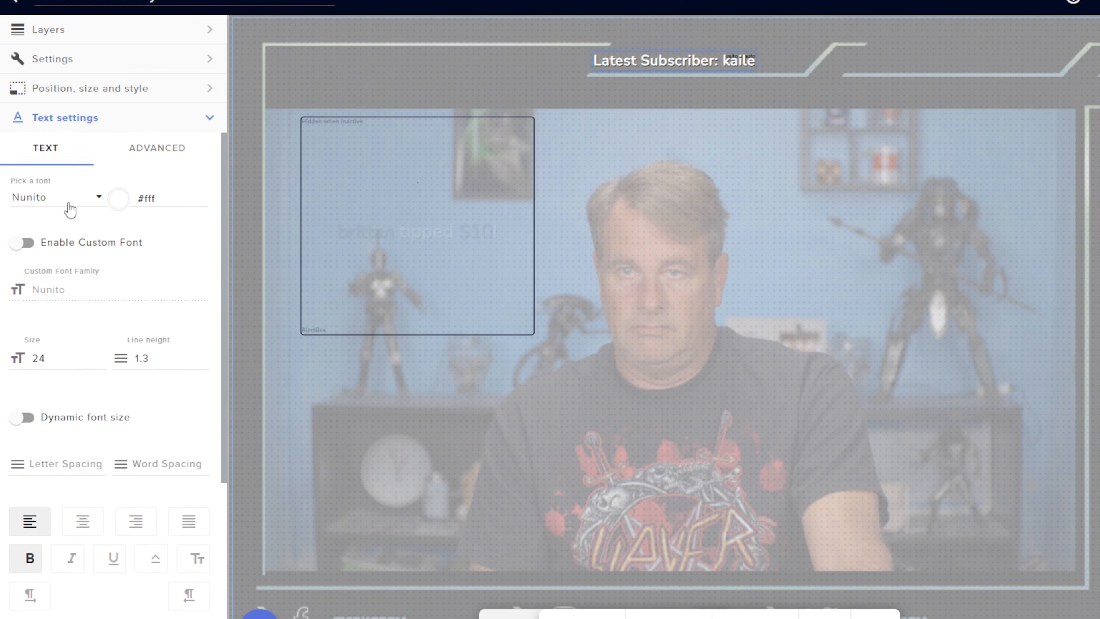
{"action": "scroll", "coordinate": [56, 226], "scroll_direction": "down", "scroll_amount": 2}
{"action": "scroll", "coordinate": [57, 227], "scroll_direction": "up", "scroll_amount": 2}
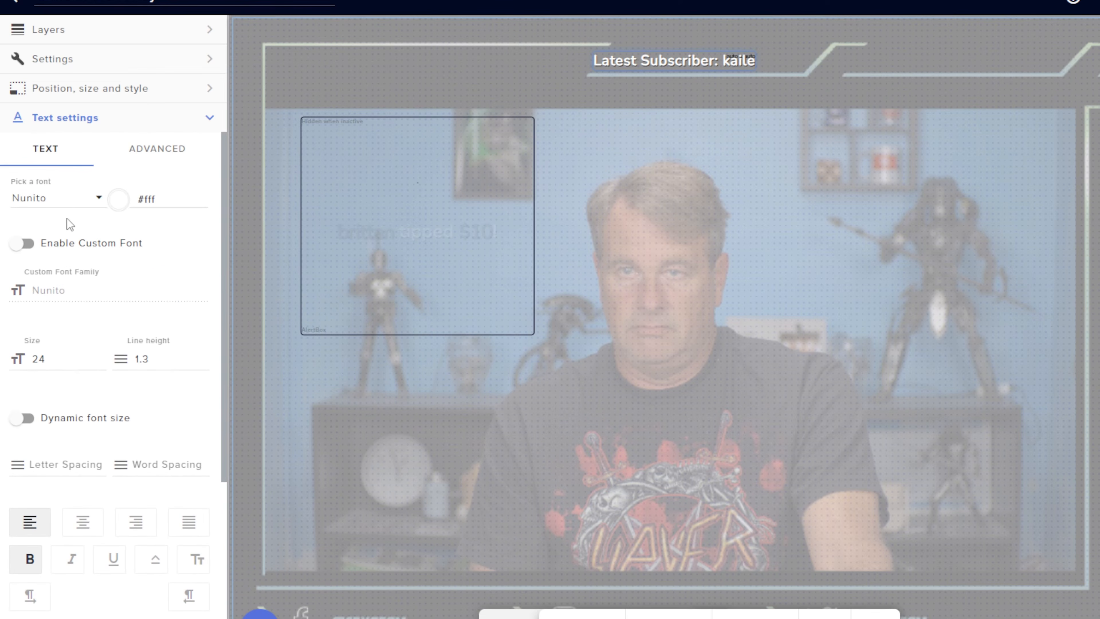
{"action": "scroll", "coordinate": [123, 411], "scroll_direction": "down", "scroll_amount": 5}
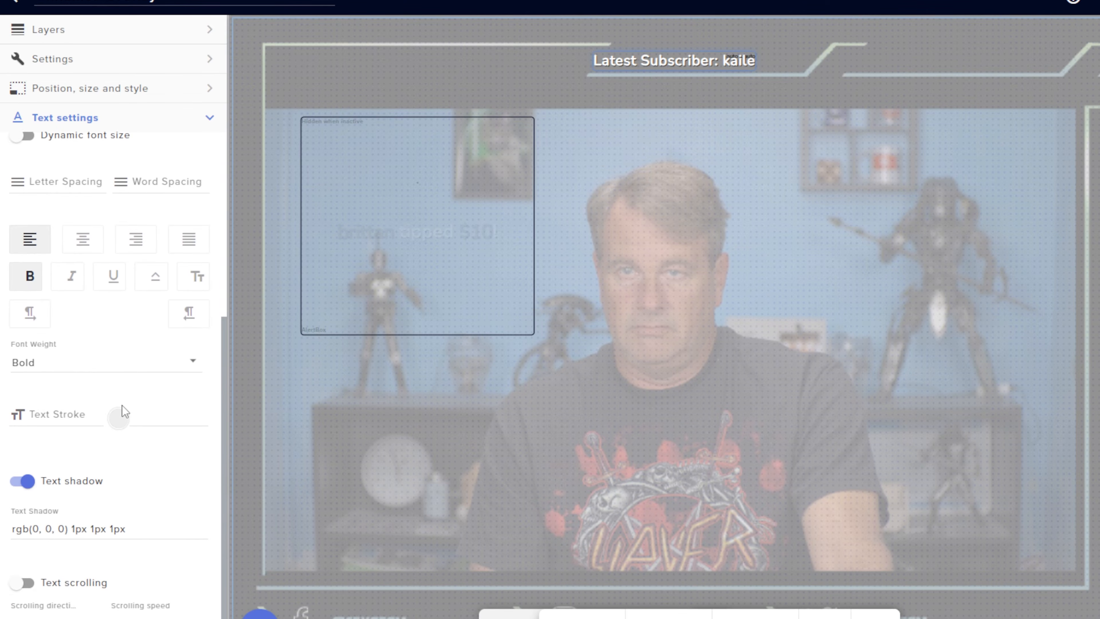
{"action": "scroll", "coordinate": [123, 410], "scroll_direction": "up", "scroll_amount": 5}
{"action": "left_click", "coordinate": [206, 117]}
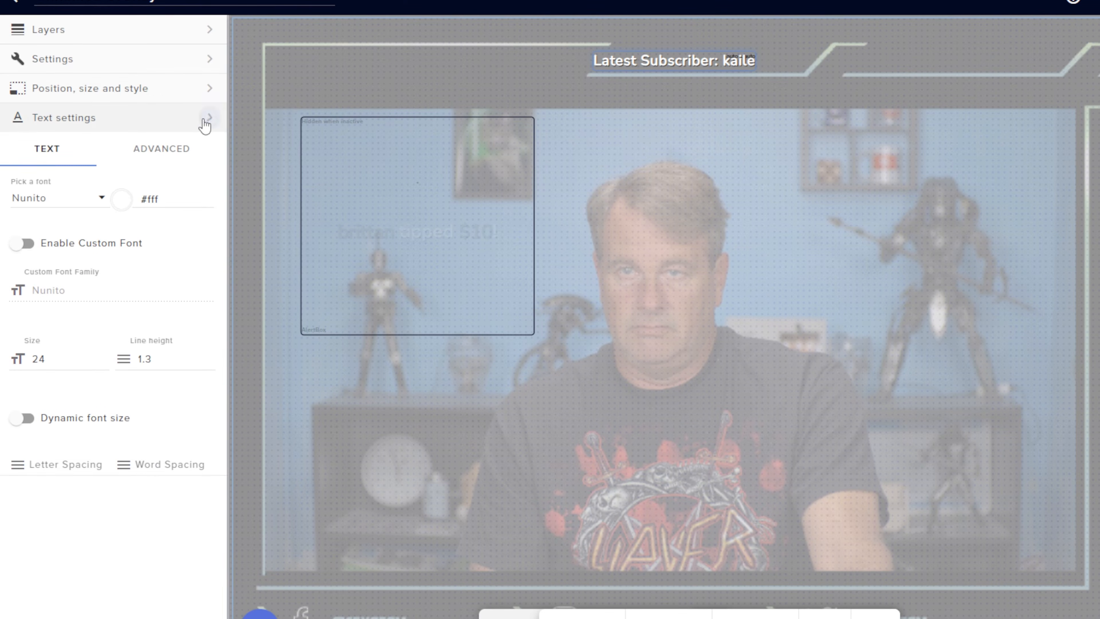
- Select the AlertBox 2 layer from the layer list, and check its alert settings and the events that can be emulated
{"action": "left_click", "coordinate": [86, 39]}
{"action": "left_click", "coordinate": [85, 39]}
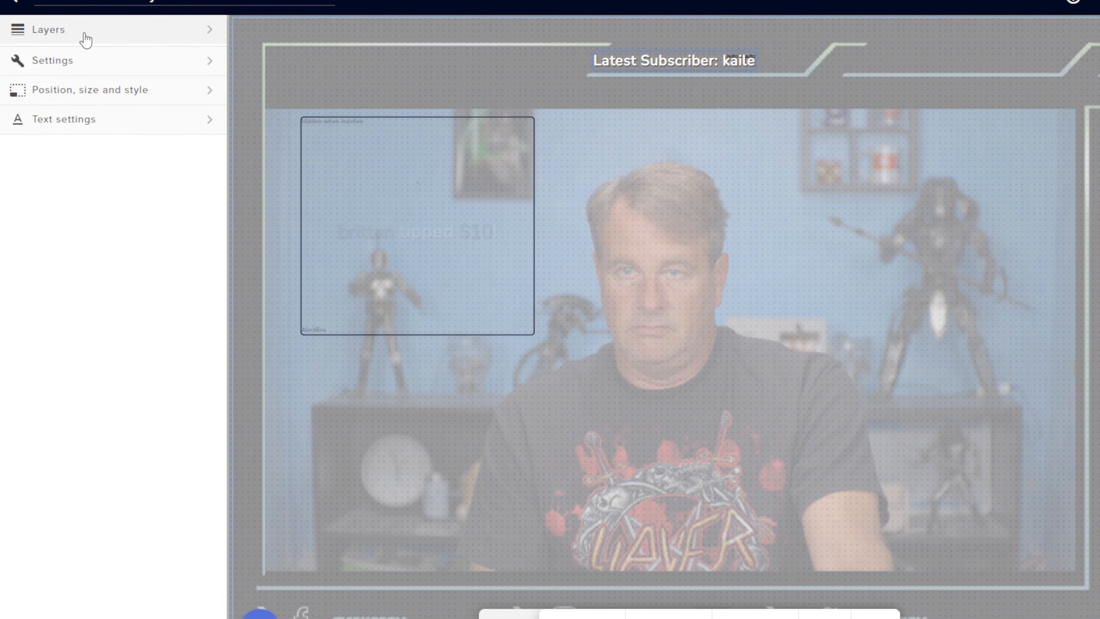
{"action": "left_click", "coordinate": [84, 37]}
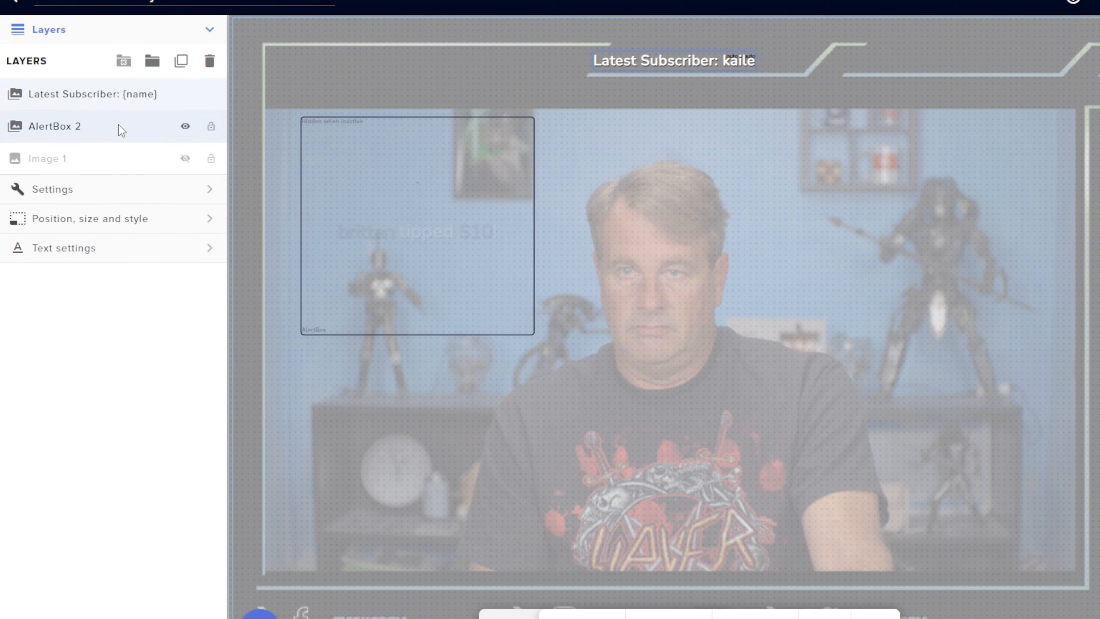
{"action": "left_click", "coordinate": [91, 128]}
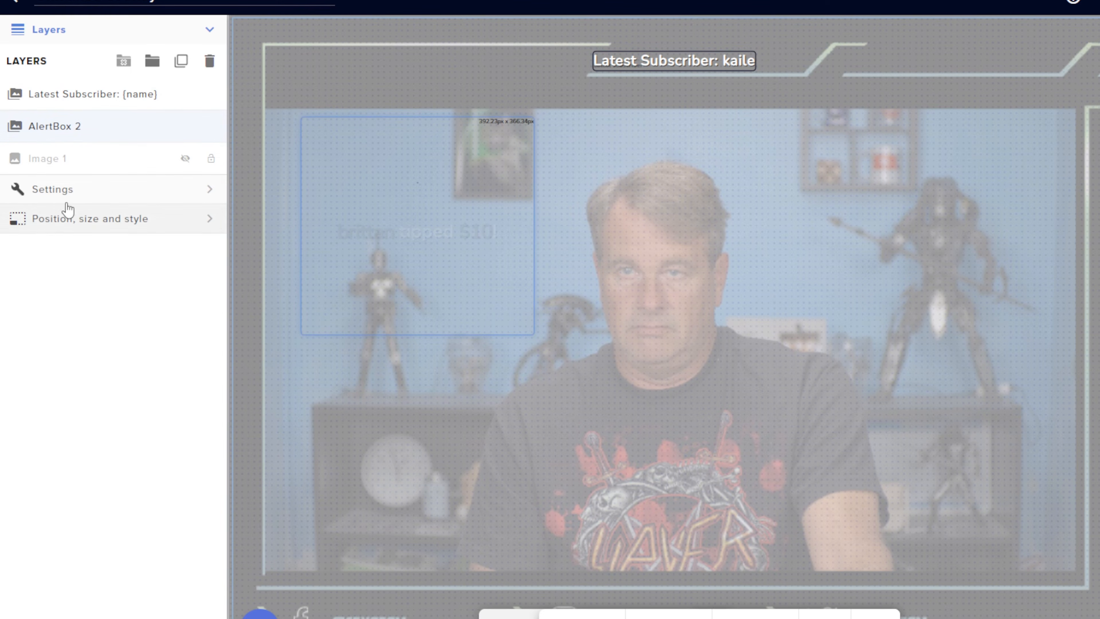
{"action": "left_click", "coordinate": [73, 191]}
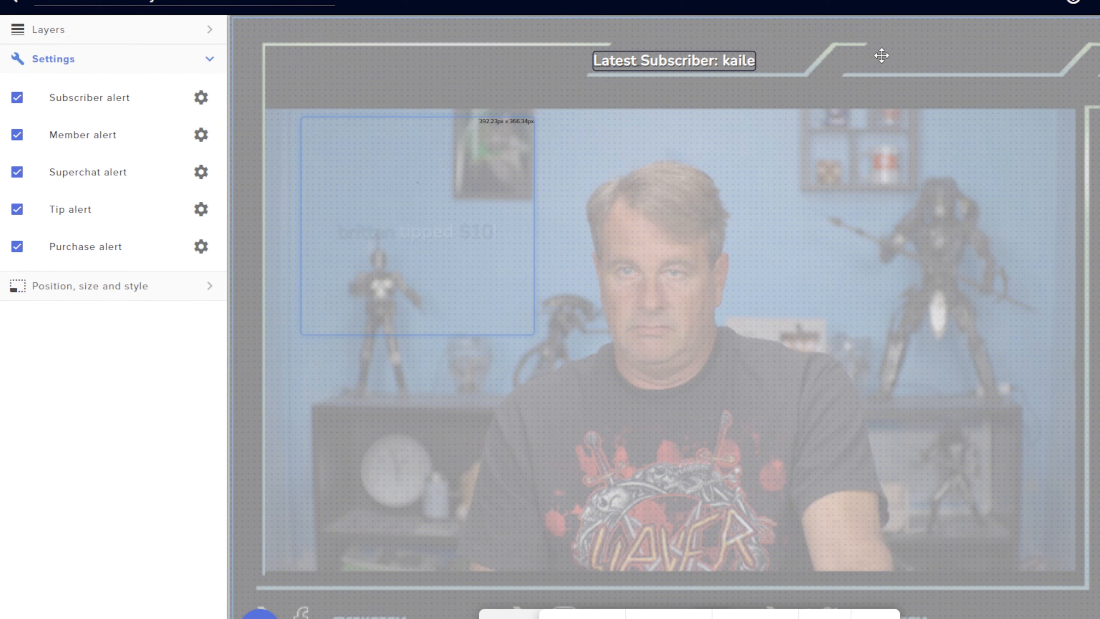
{"action": "left_click", "coordinate": [511, 615]}
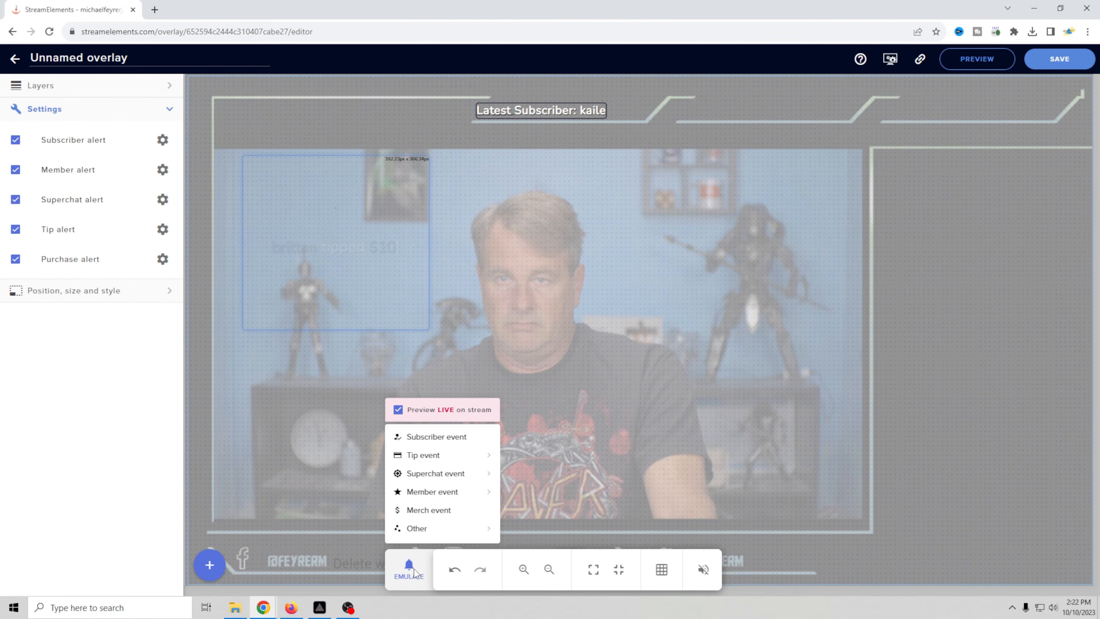
- Add a latest tipper label and place it in the second slot of the frame's upper border, beside the latest subscriber label
{"action": "left_click", "coordinate": [200, 570]}
{"action": "left_click", "coordinate": [200, 571]}
{"action": "mouse_move", "coordinate": [283, 322]}
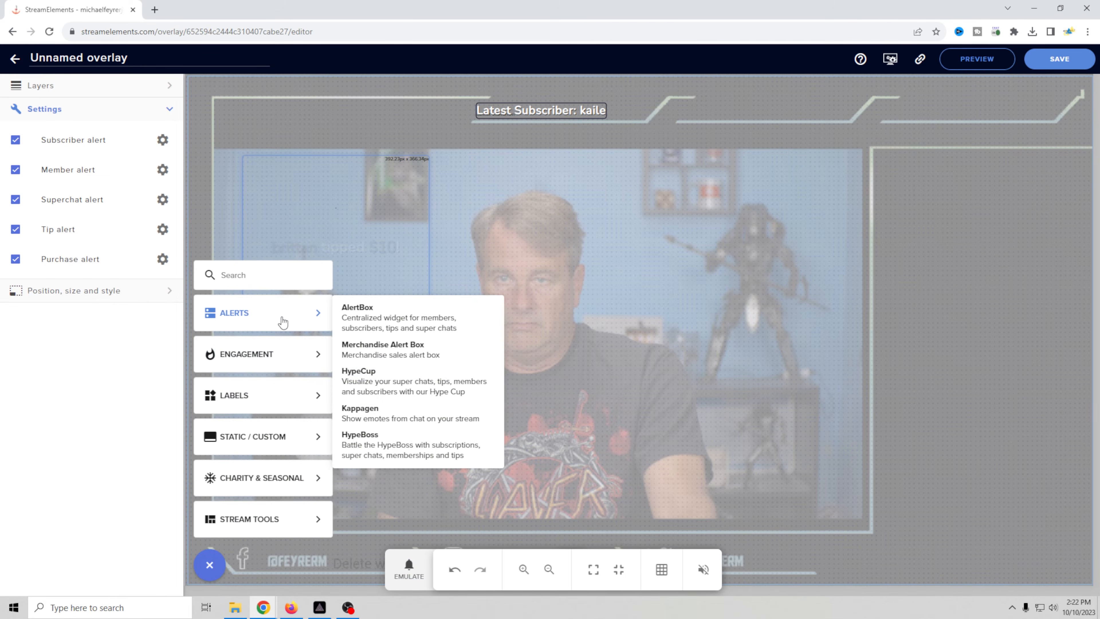
{"action": "mouse_move", "coordinate": [268, 395]}
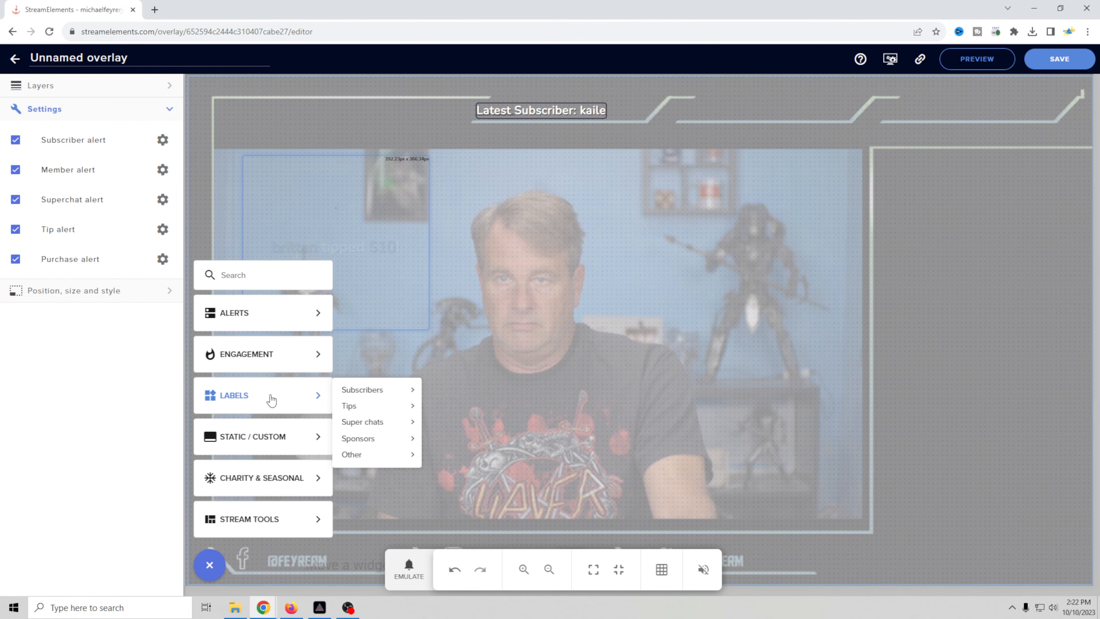
{"action": "mouse_move", "coordinate": [359, 414]}
{"action": "mouse_move", "coordinate": [446, 416]}
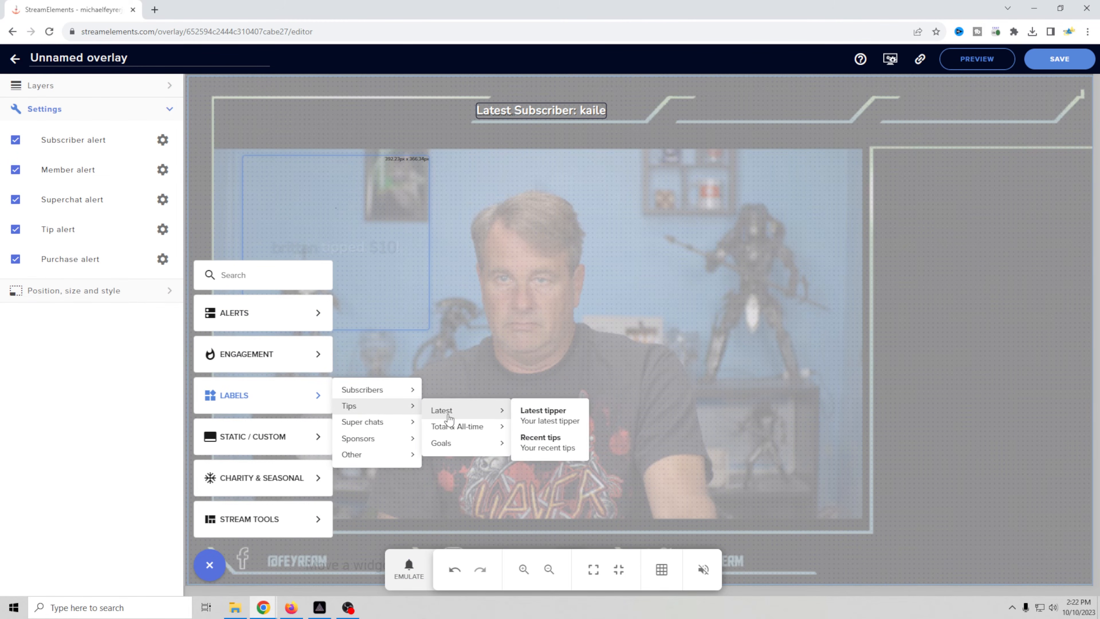
{"action": "left_click", "coordinate": [566, 420]}
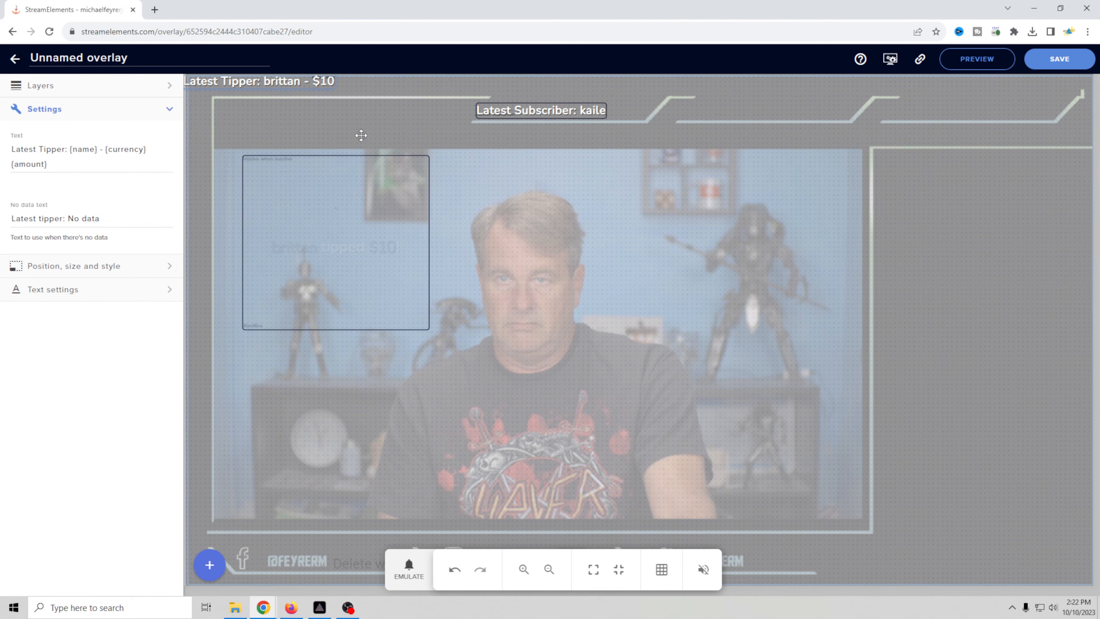
{"action": "left_click_drag", "start_coordinate": [239, 82], "coordinate": [737, 111]}
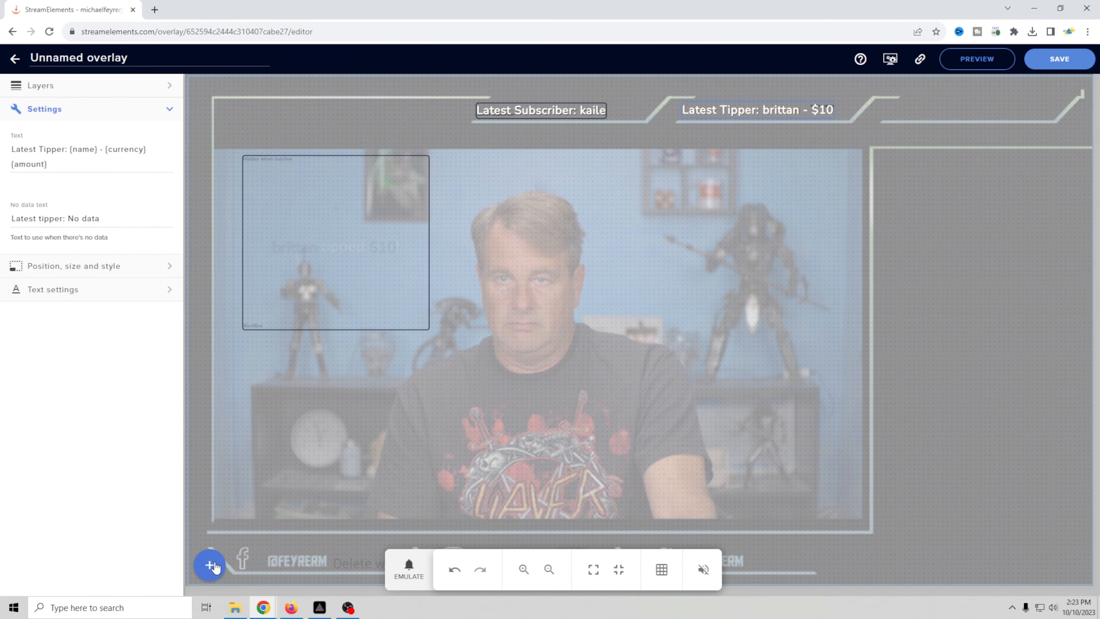
- Add a latest super chat label and place it in the third slot of the frame's upper border
{"action": "left_click", "coordinate": [212, 567]}
{"action": "mouse_move", "coordinate": [264, 396]}
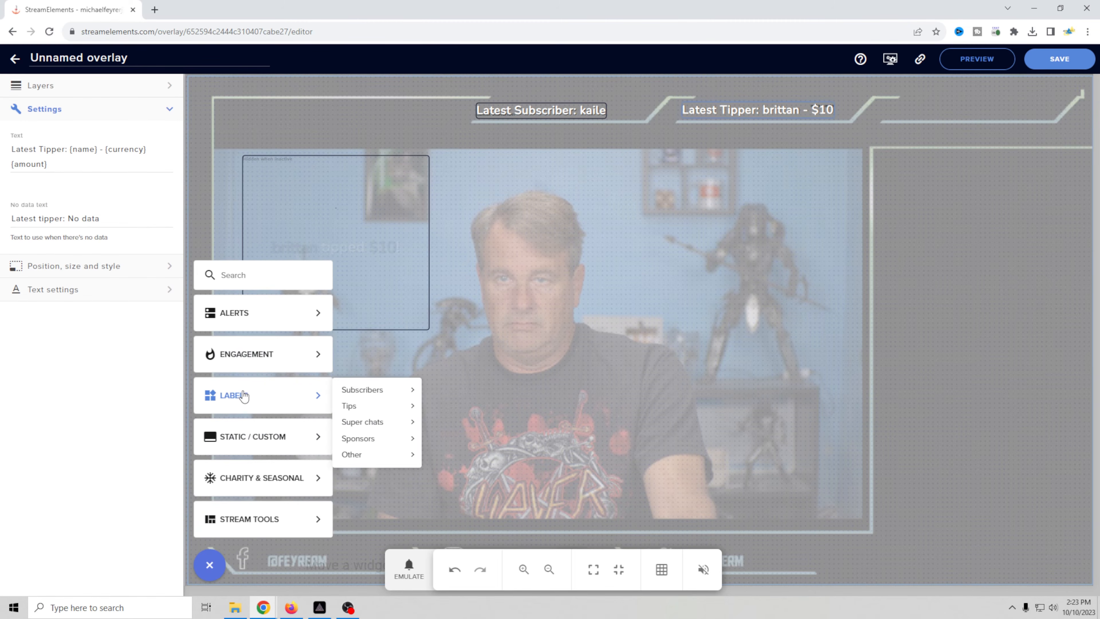
{"action": "mouse_move", "coordinate": [365, 423]}
{"action": "mouse_move", "coordinate": [437, 426]}
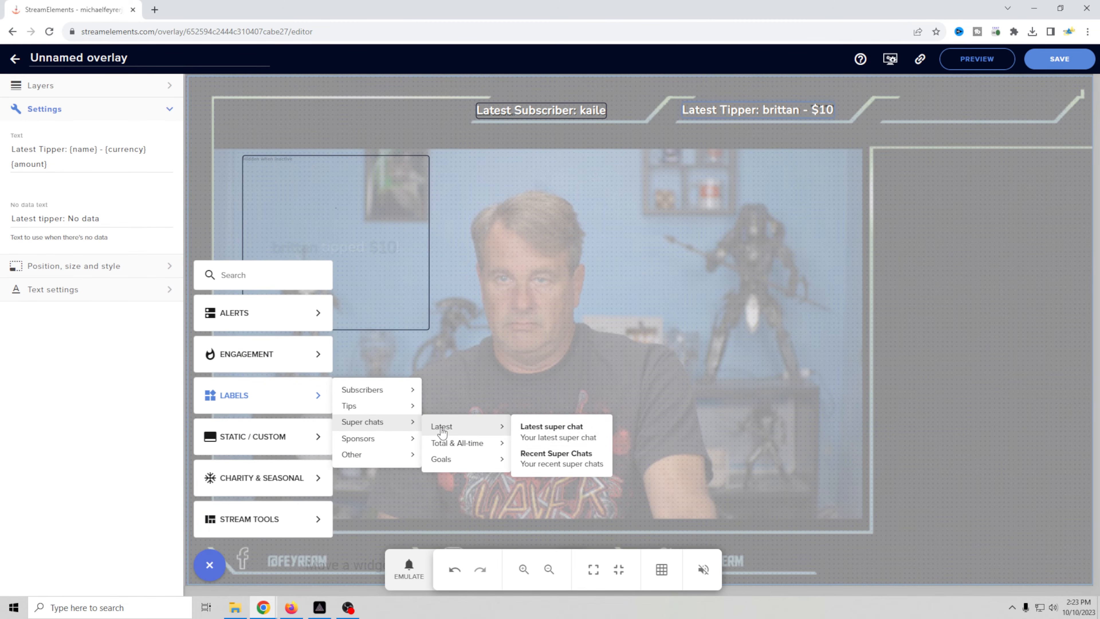
{"action": "left_click", "coordinate": [528, 428]}
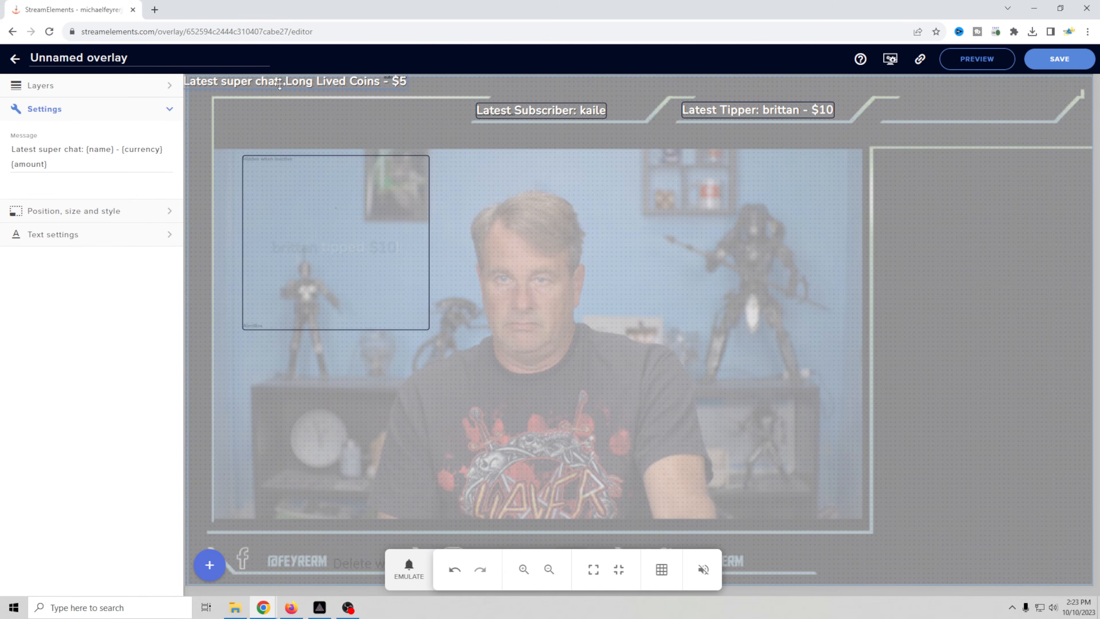
{"action": "left_click_drag", "start_coordinate": [279, 84], "coordinate": [981, 112]}
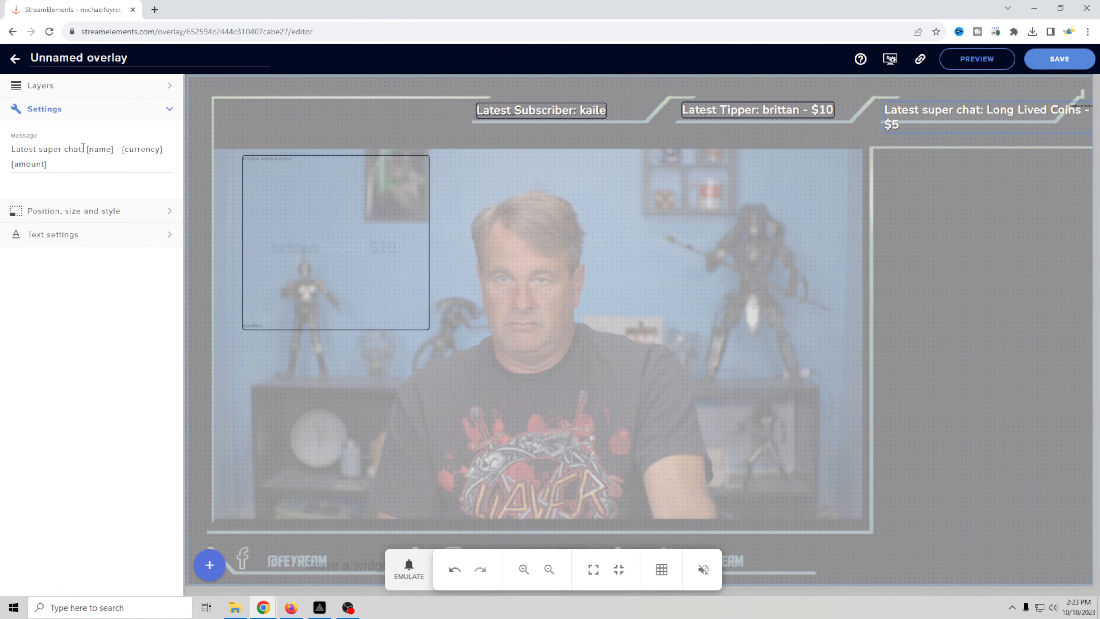
- Add a colon after "Latest super chat" in the super chat label's message, before the name, currency and amount variables
{"action": "left_click", "coordinate": [82, 149]}
{"action": "type", "text": ":"}
{"action": "left_click", "coordinate": [85, 149]}
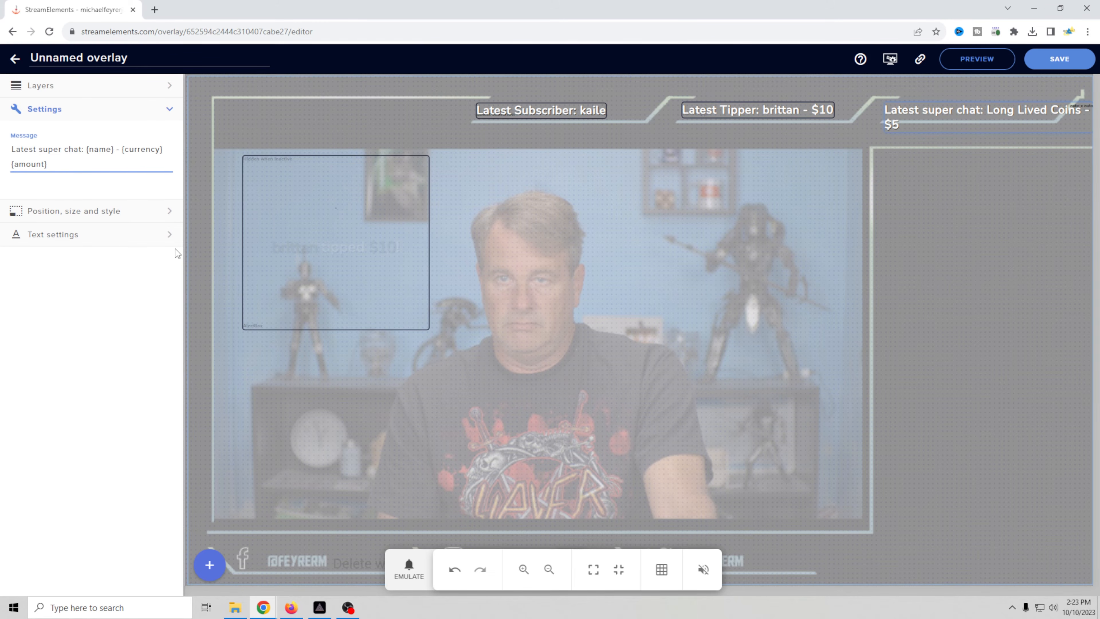
- Try splitting the super chat message onto two lines after the colon, with the label moved up in its slot
{"action": "key", "text": "Return"}
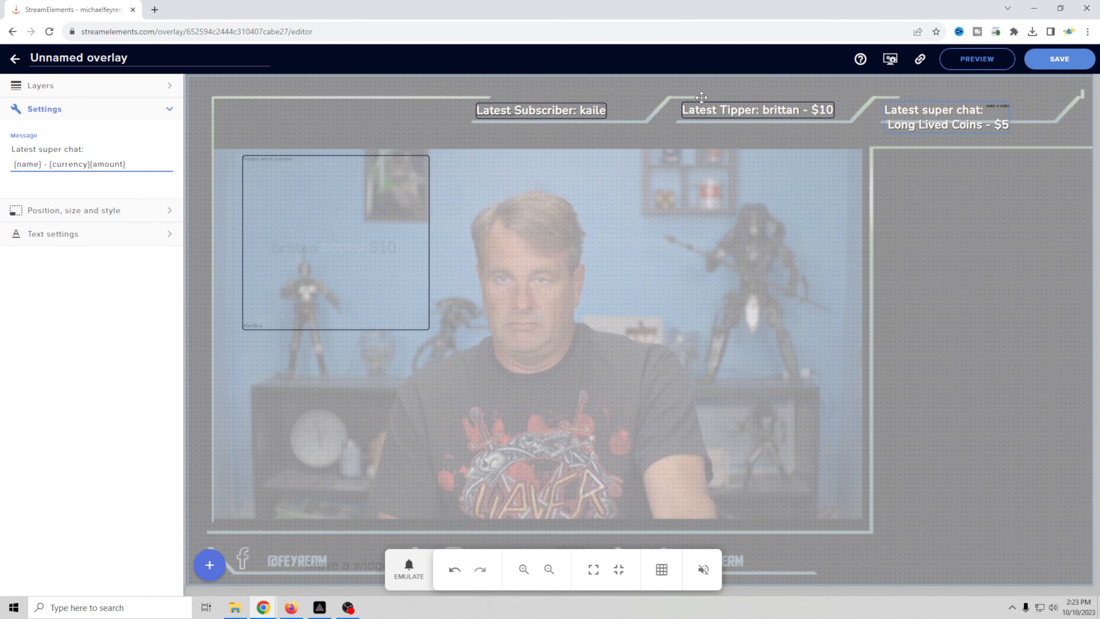
{"action": "left_click_drag", "start_coordinate": [934, 113], "coordinate": [967, 99]}
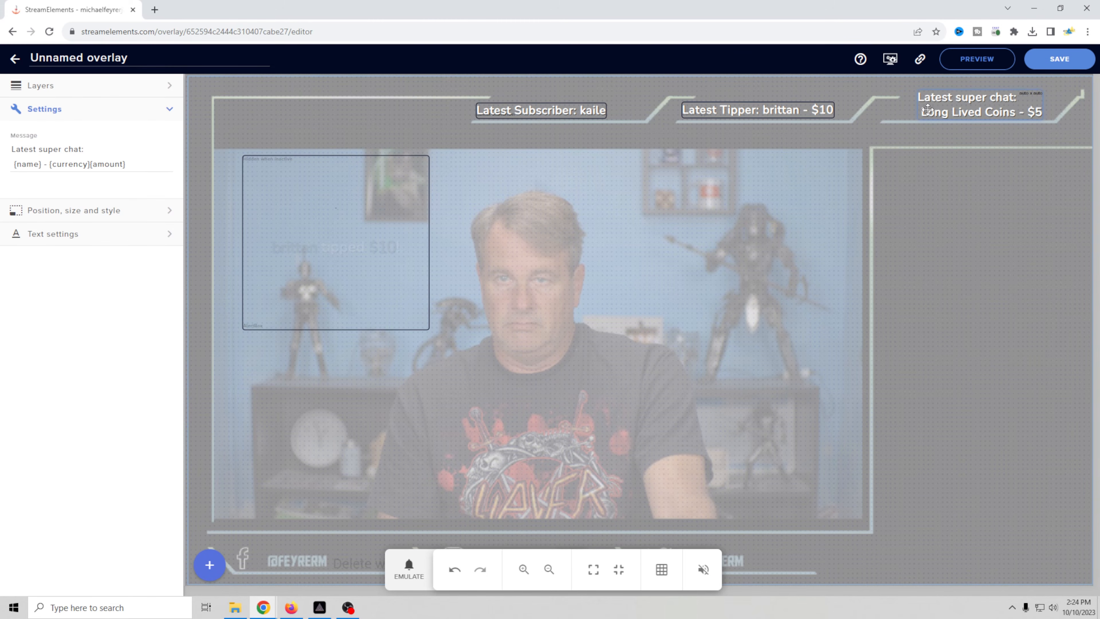
{"action": "left_click", "coordinate": [13, 164]}
{"action": "key", "text": "BackSpace"}
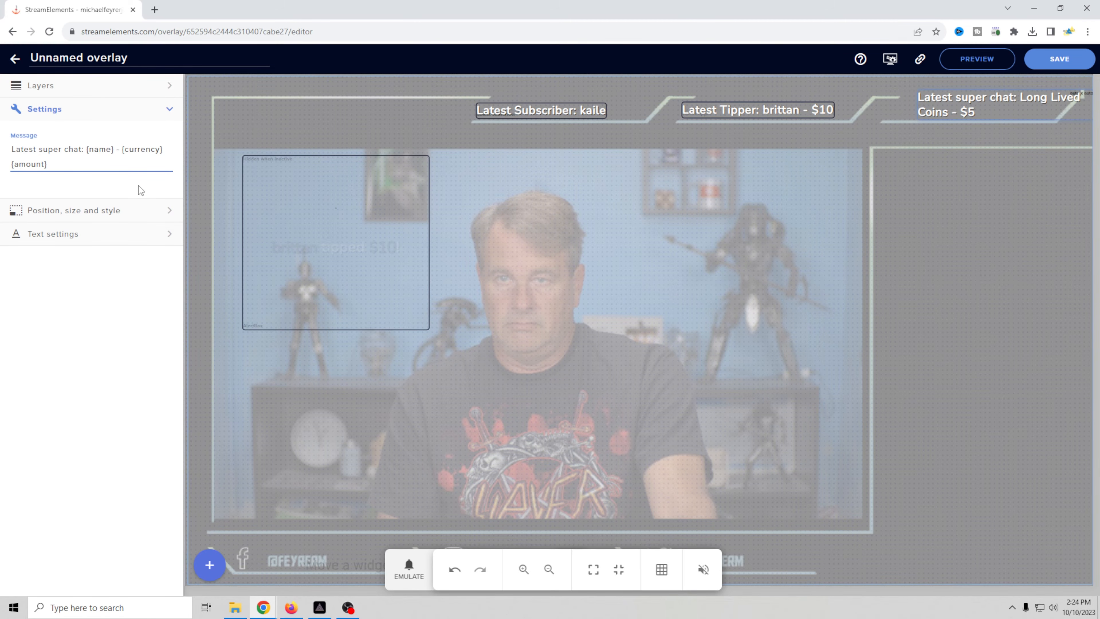
- Move the latest super chat label back down to the start of the third slot in the frame's upper border
{"action": "left_click", "coordinate": [38, 407]}
{"action": "left_click_drag", "start_coordinate": [978, 100], "coordinate": [938, 113]}
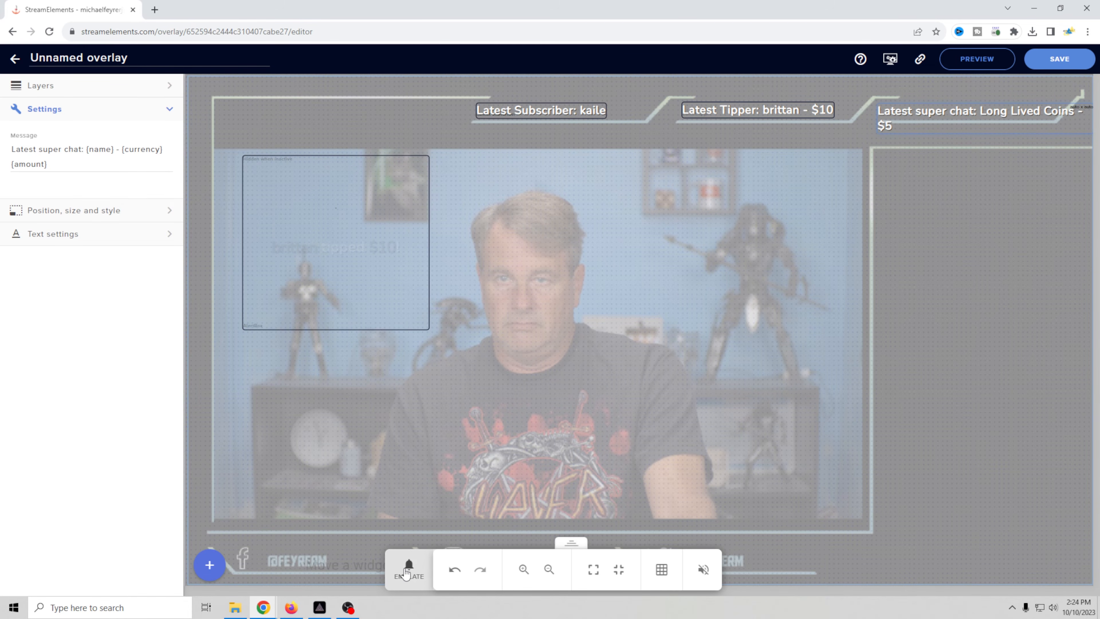
- Add a Your stream's chat widget and resize it to fill the empty area beside the camera frame, below the super chat label
{"action": "left_click", "coordinate": [212, 571]}
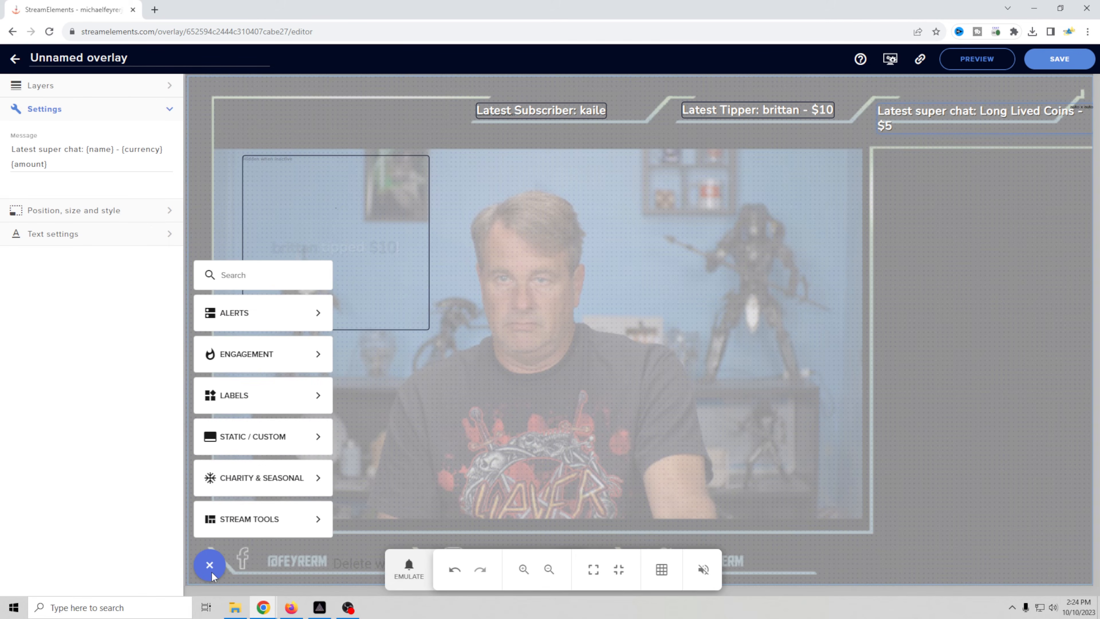
{"action": "mouse_move", "coordinate": [257, 528]}
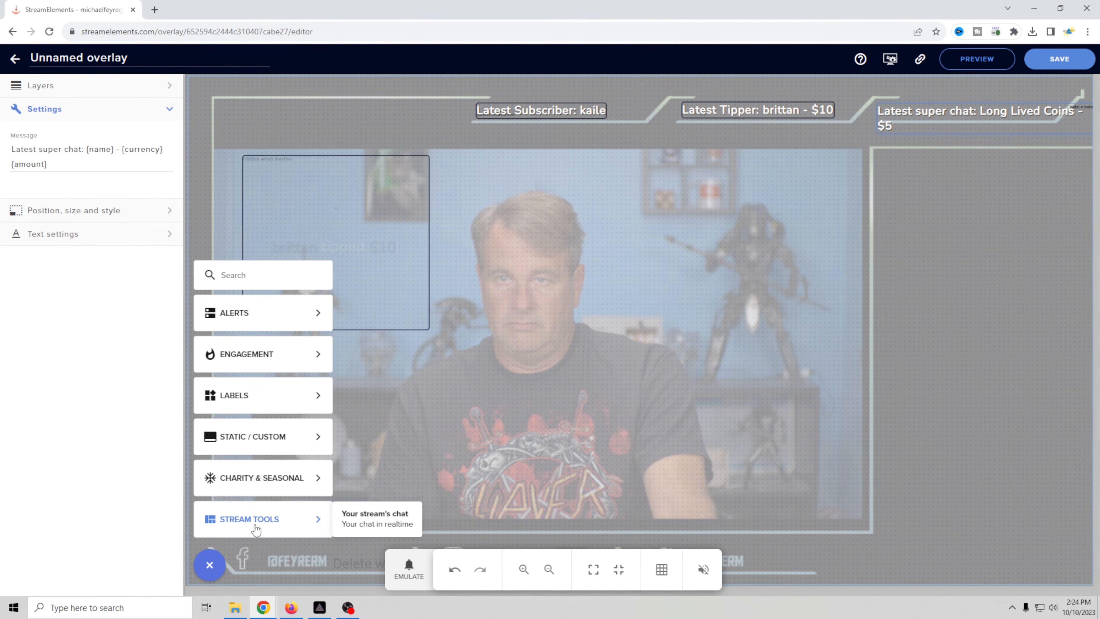
{"action": "left_click", "coordinate": [365, 526]}
{"action": "left_click_drag", "start_coordinate": [251, 221], "coordinate": [943, 295]}
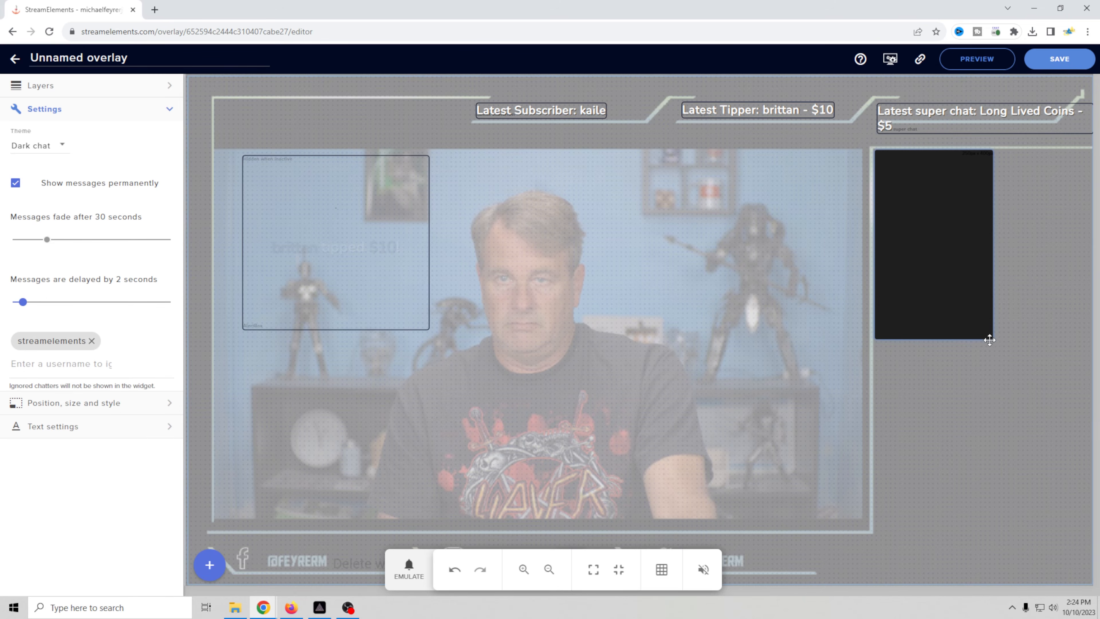
{"action": "left_click_drag", "start_coordinate": [992, 336], "coordinate": [1088, 532]}
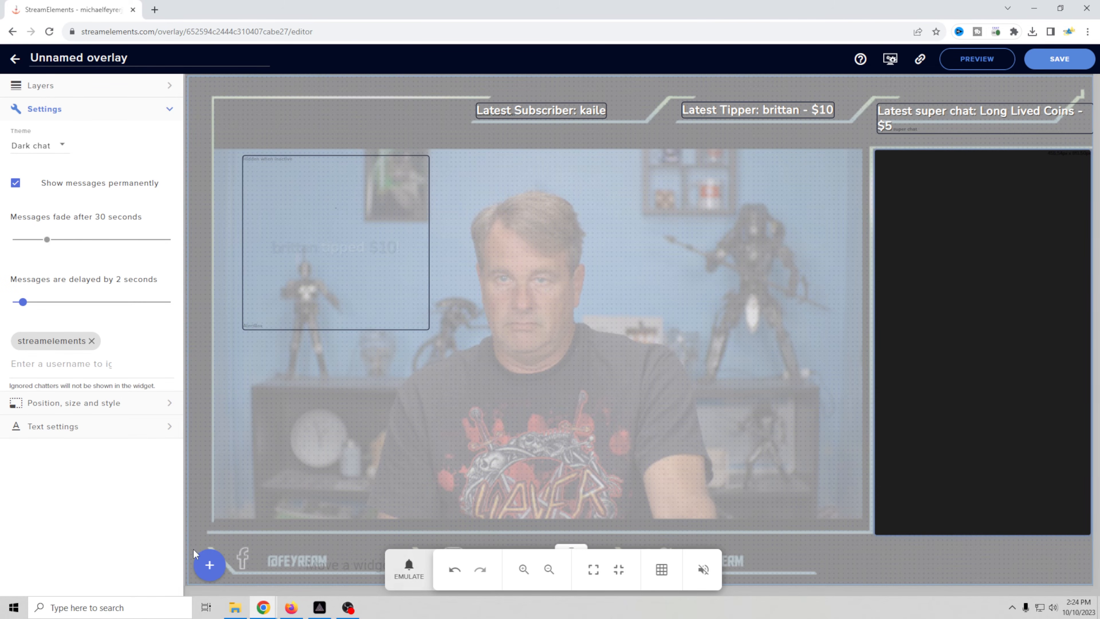
- Add a custom widget to the overlay and look at its HTML code in the widget's editor
{"action": "left_click", "coordinate": [209, 565]}
{"action": "mouse_move", "coordinate": [267, 324]}
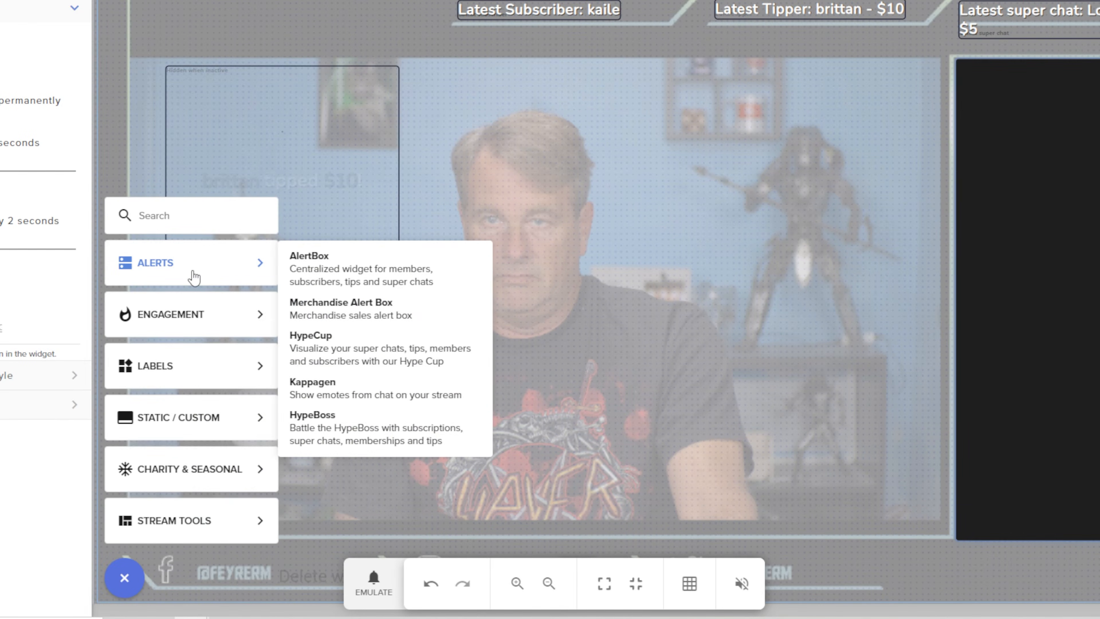
{"action": "mouse_move", "coordinate": [188, 316]}
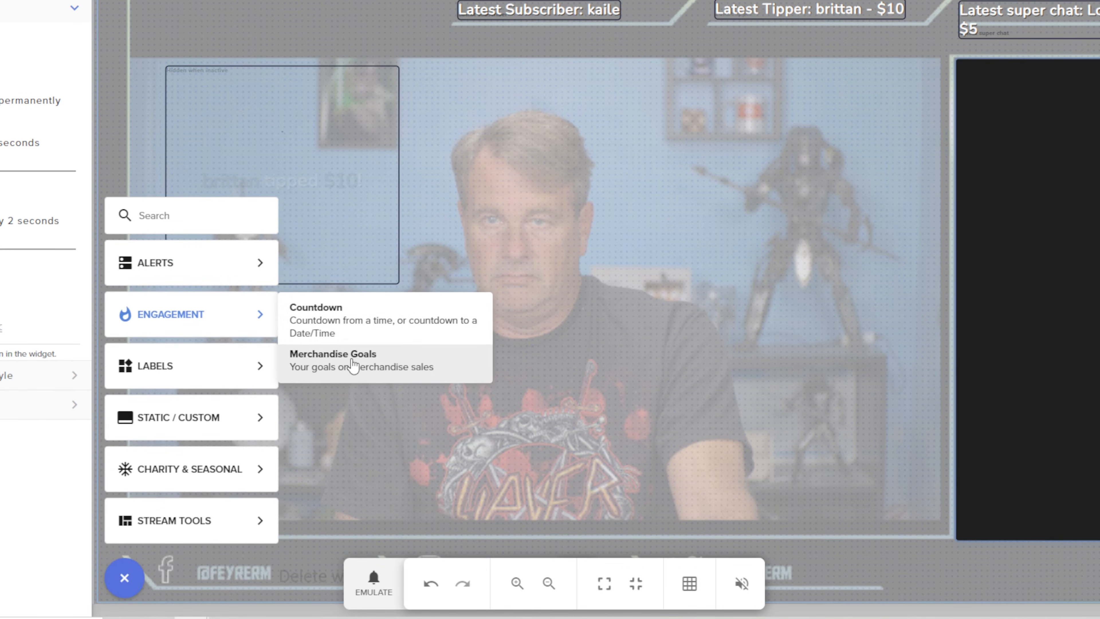
{"action": "mouse_move", "coordinate": [208, 376]}
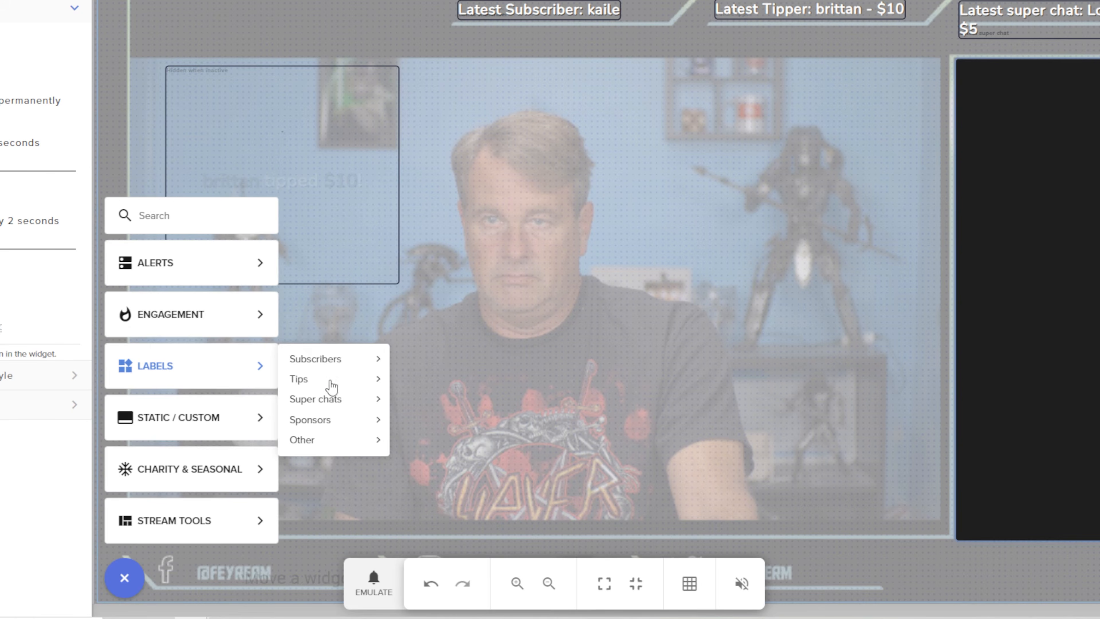
{"action": "mouse_move", "coordinate": [341, 456]}
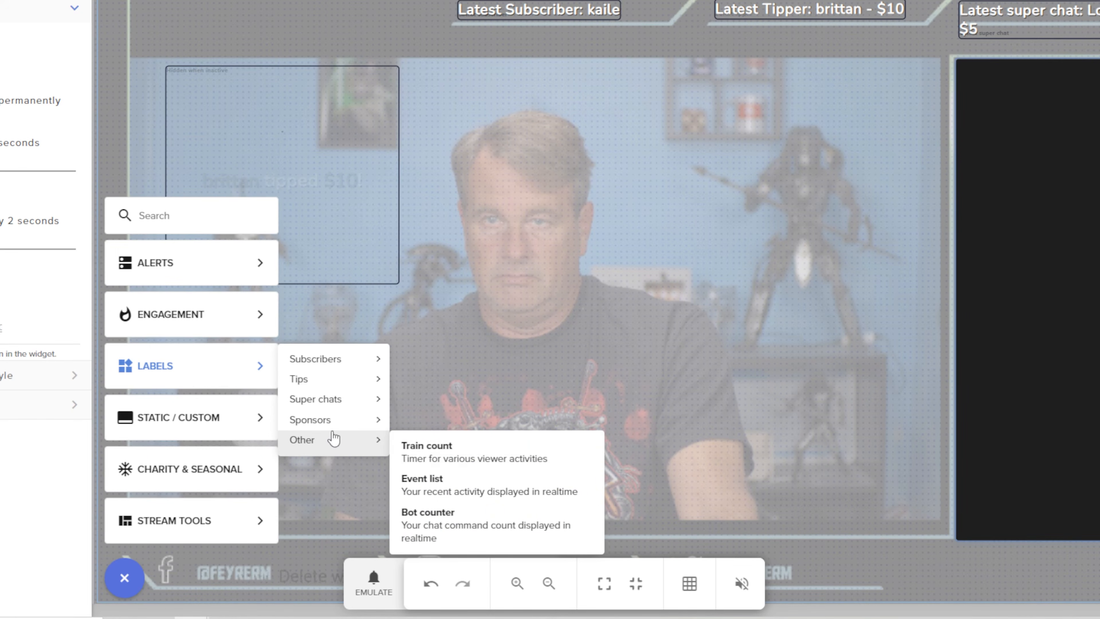
{"action": "mouse_move", "coordinate": [190, 419]}
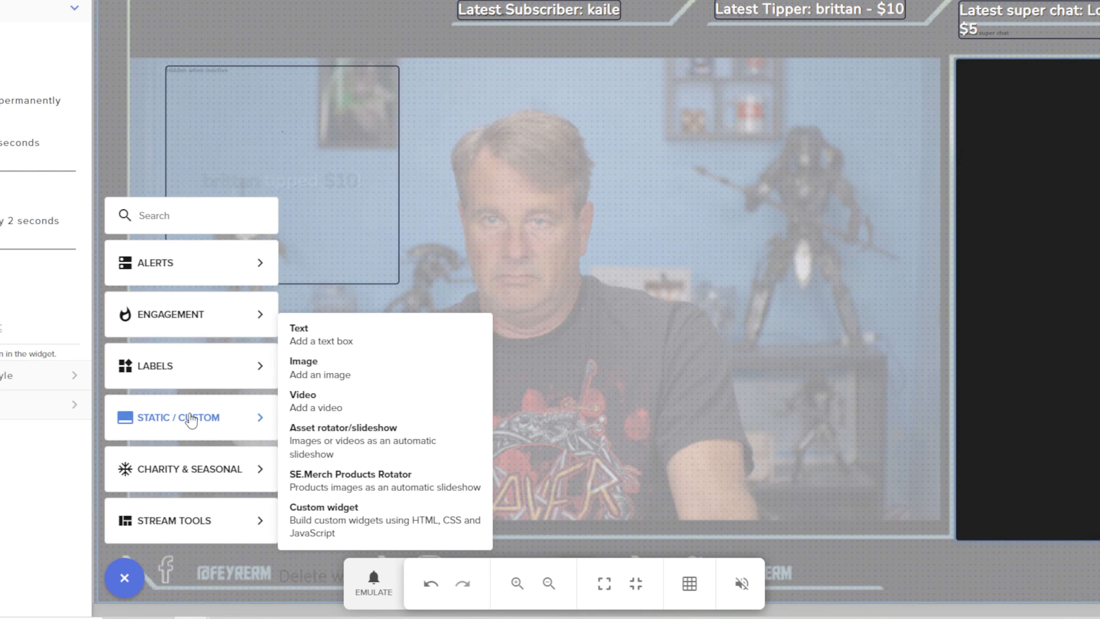
{"action": "left_click", "coordinate": [364, 518]}
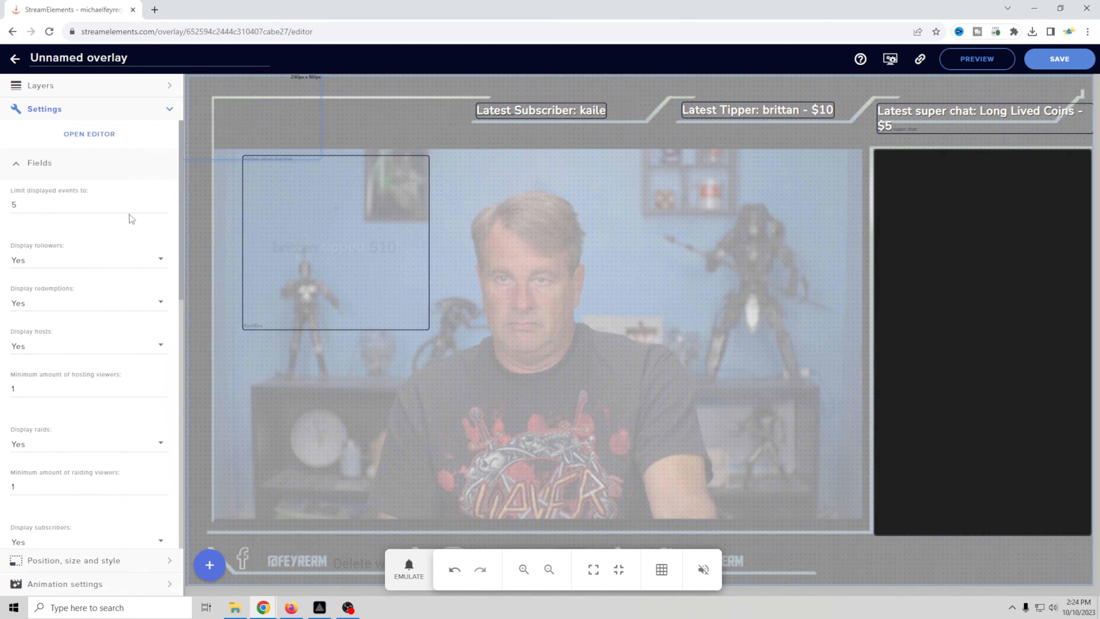
{"action": "left_click", "coordinate": [89, 134]}
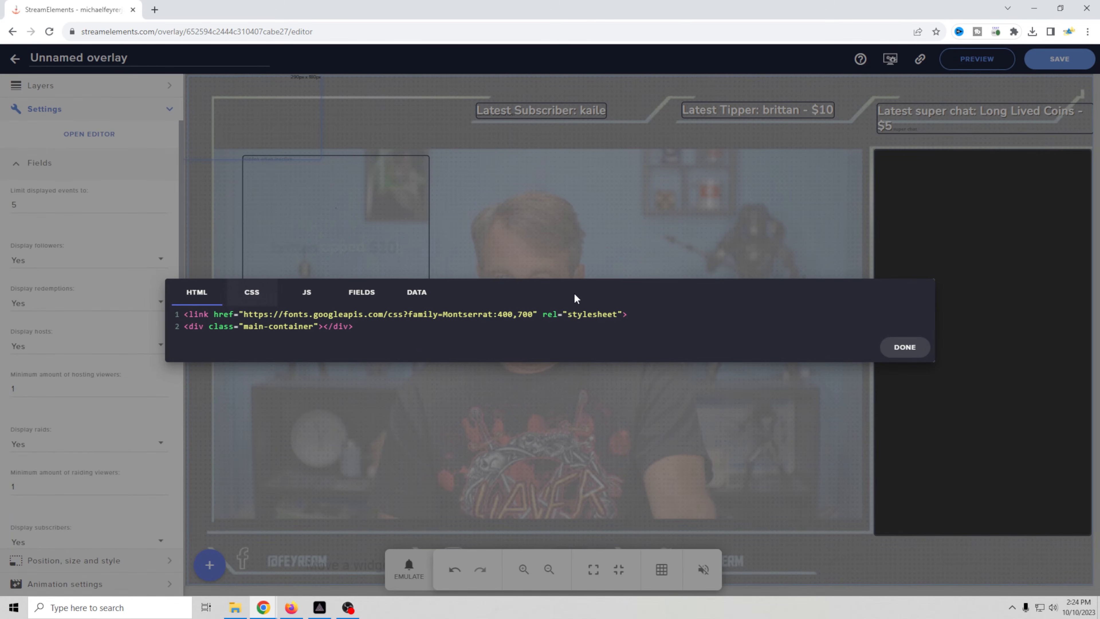
{"action": "left_click", "coordinate": [910, 349]}
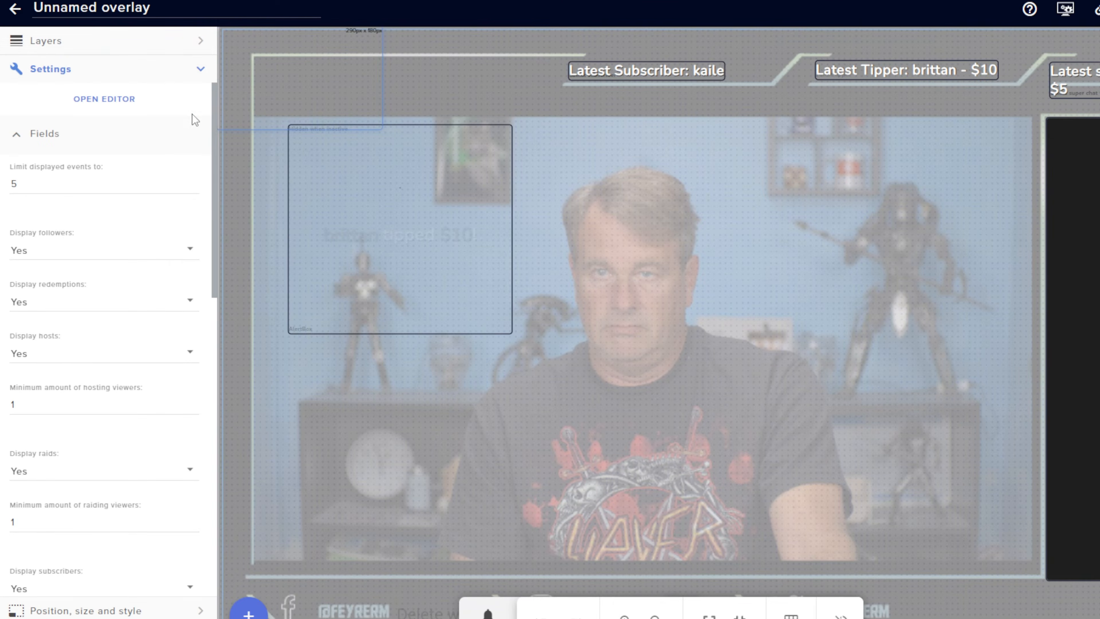
- Delete the custom widget from the overlay's layers
{"action": "left_click", "coordinate": [172, 45]}
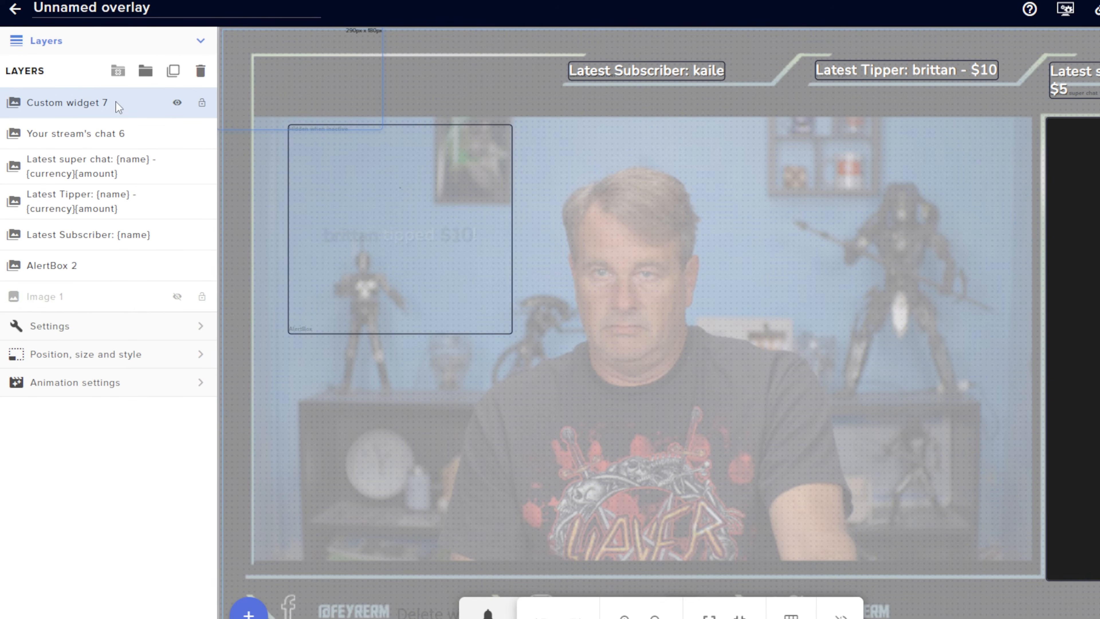
{"action": "left_click", "coordinate": [200, 71]}
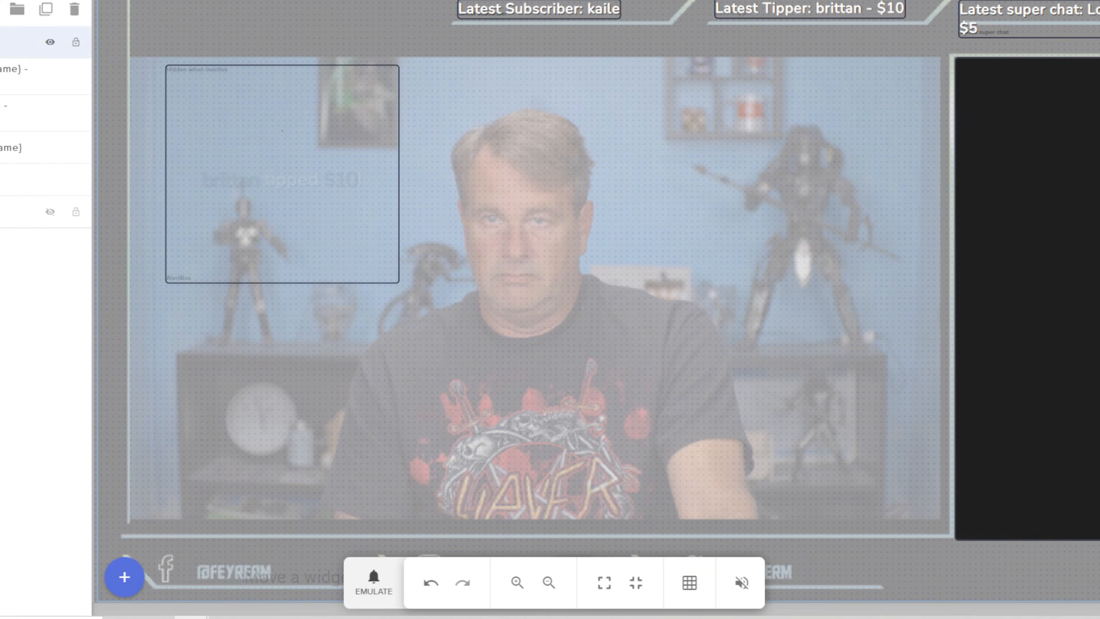
- Look through the static, charity and alert widgets available for the overlay
{"action": "left_click", "coordinate": [247, 616]}
{"action": "mouse_move", "coordinate": [297, 477]}
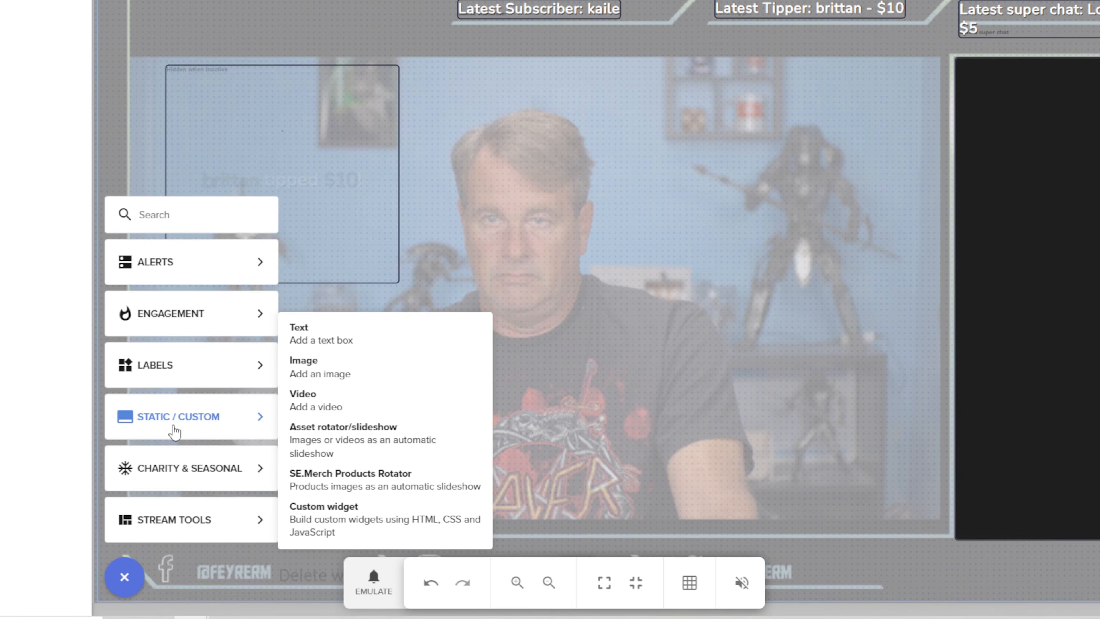
{"action": "mouse_move", "coordinate": [179, 472]}
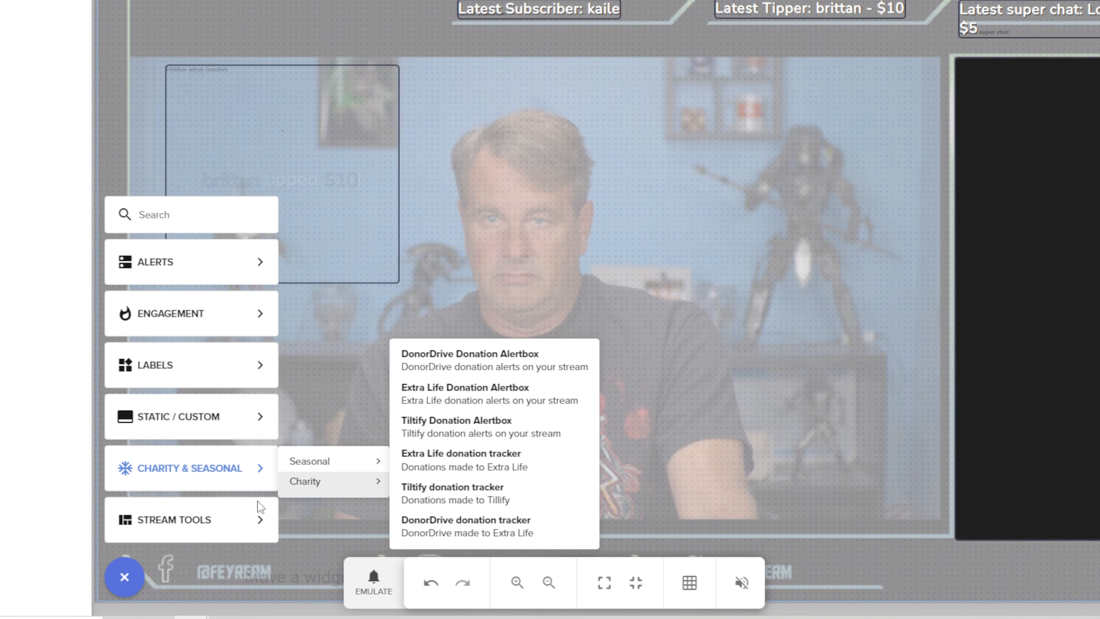
{"action": "mouse_move", "coordinate": [169, 260]}
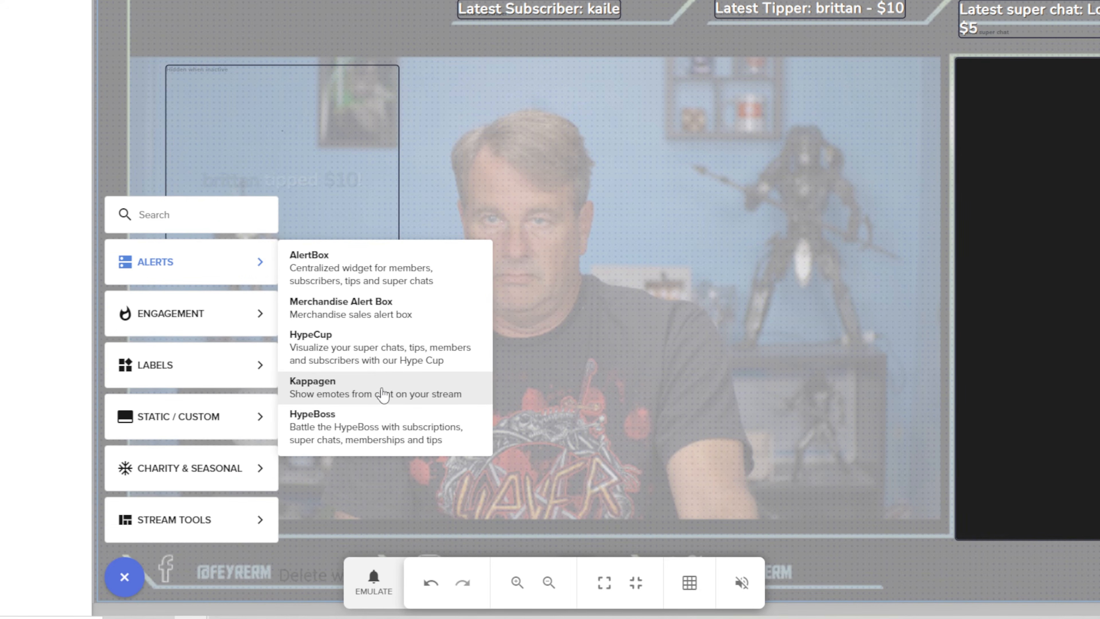
{"action": "left_click", "coordinate": [375, 403]}
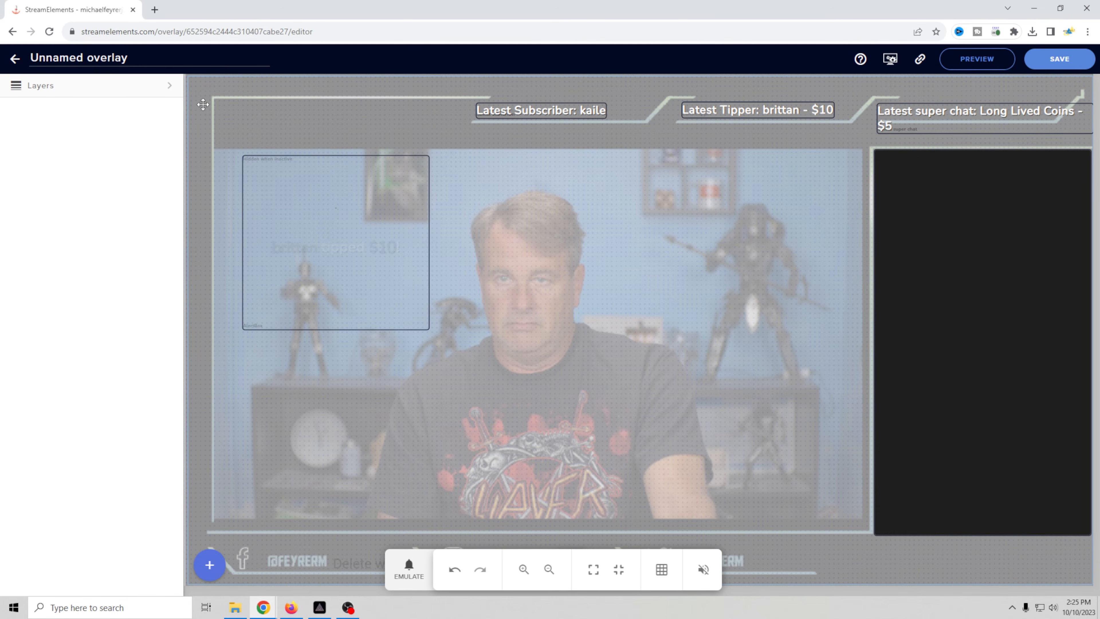
- Rename the overlay as "Main Screen Tut" and save it
{"action": "triple_click", "coordinate": [121, 58]}
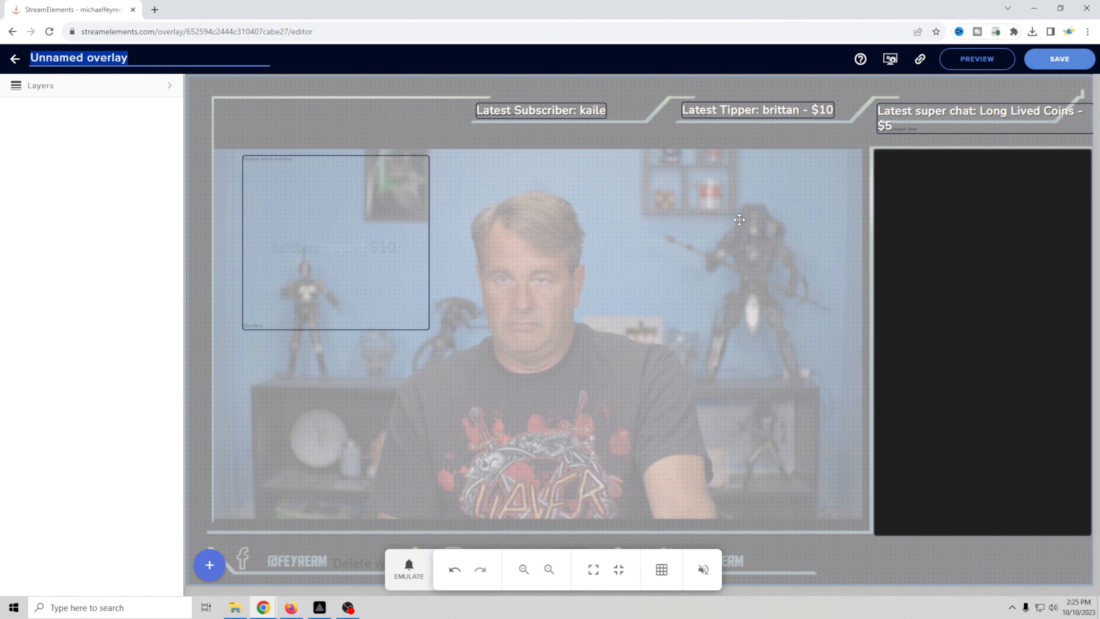
{"action": "type", "text": "Main Screen Tut"}
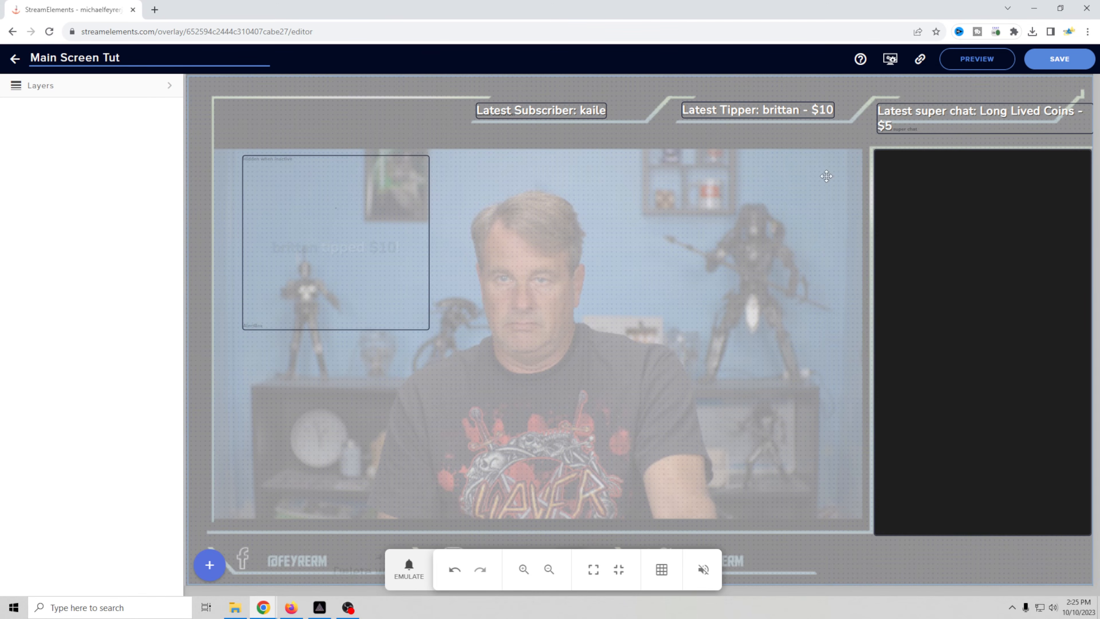
{"action": "left_click", "coordinate": [1068, 56]}
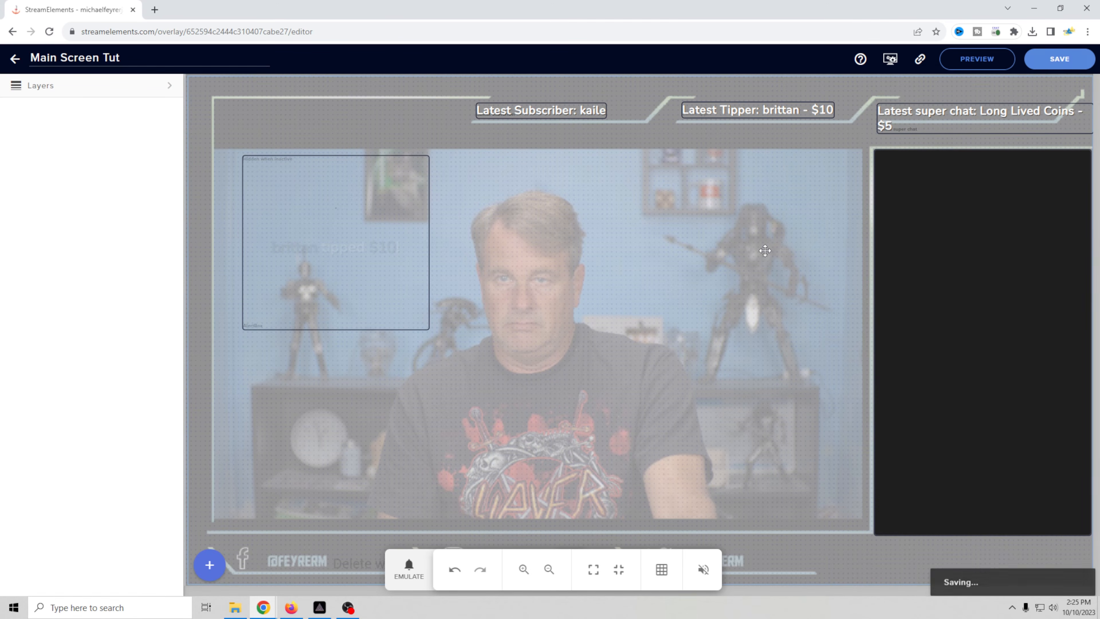
- Return to the My Overlays list and create a new overlay at 1080p resolution
{"action": "left_click", "coordinate": [16, 60]}
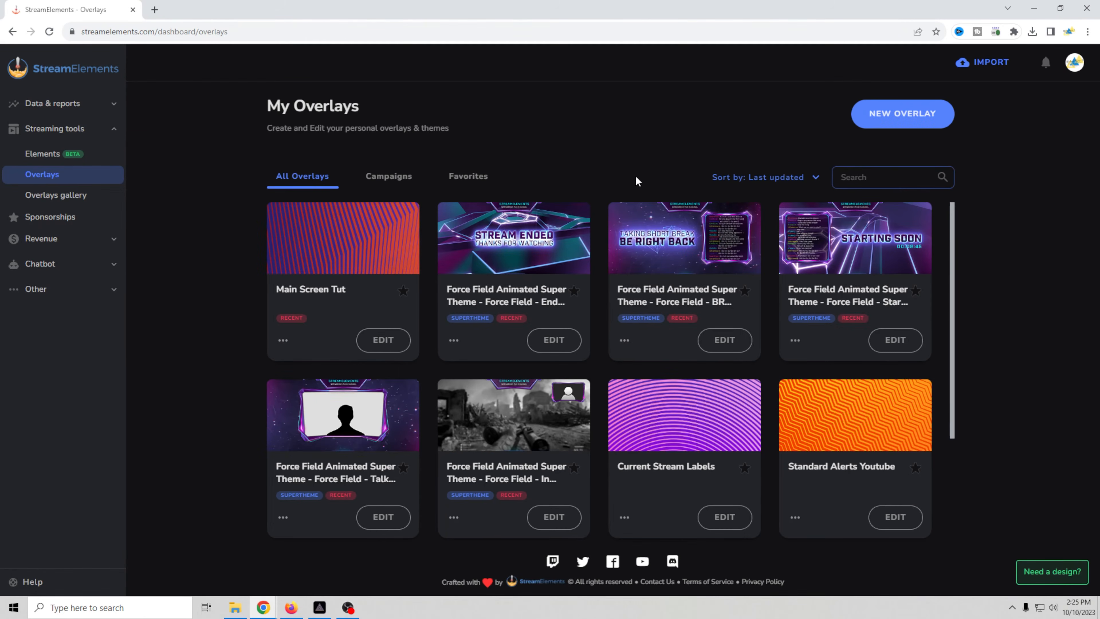
{"action": "left_click", "coordinate": [891, 120]}
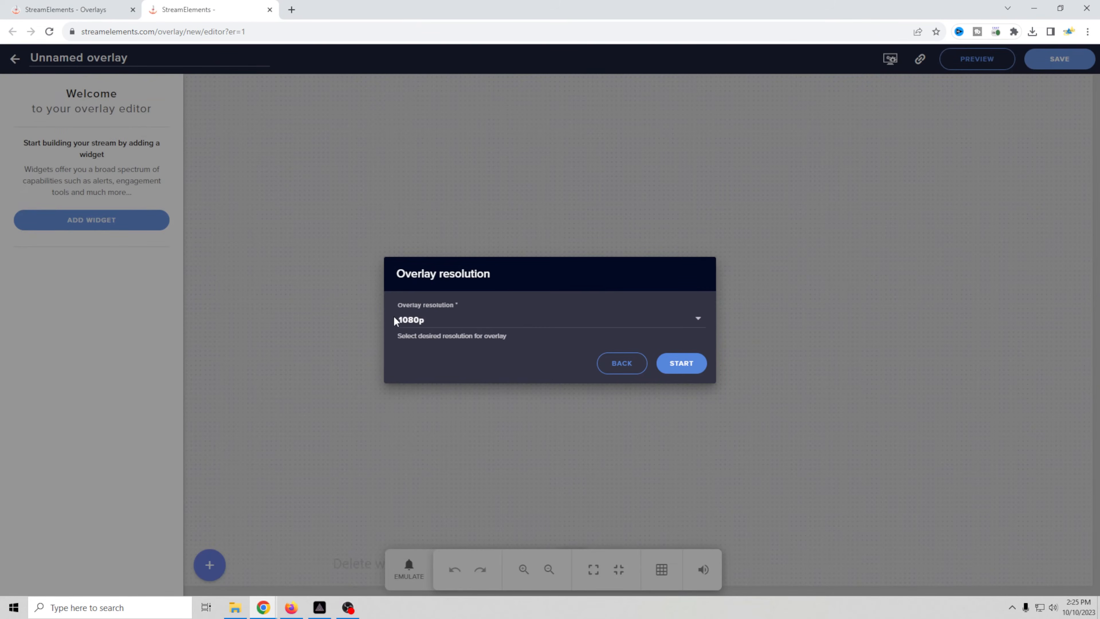
{"action": "left_click", "coordinate": [681, 363]}
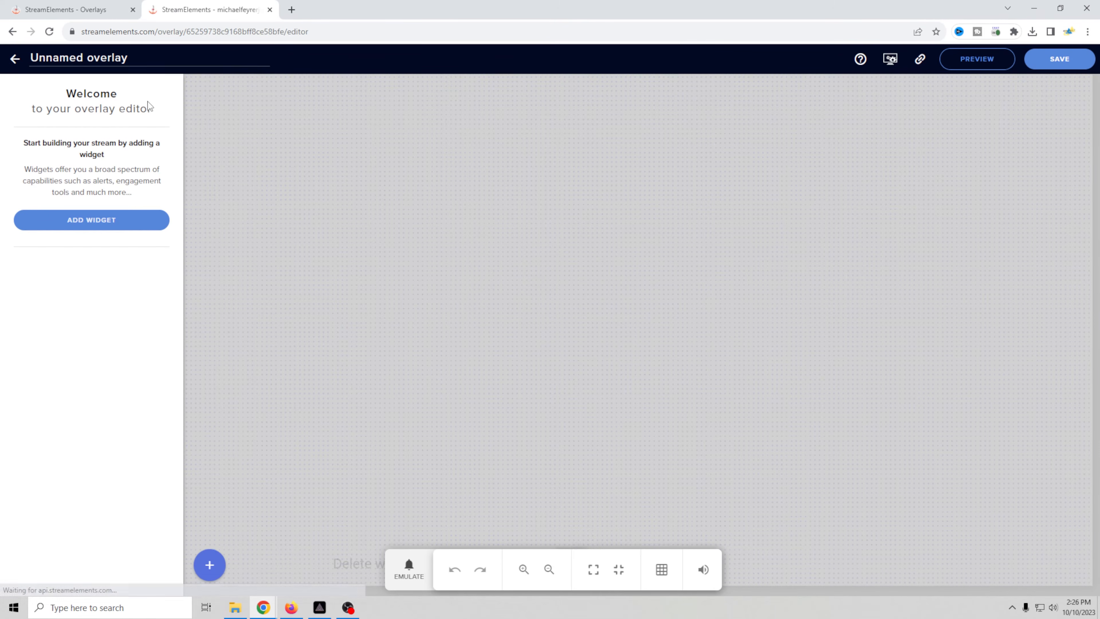
- Name the new overlay "Tut overlay tut" and save it
{"action": "type", "text": "Tut"}
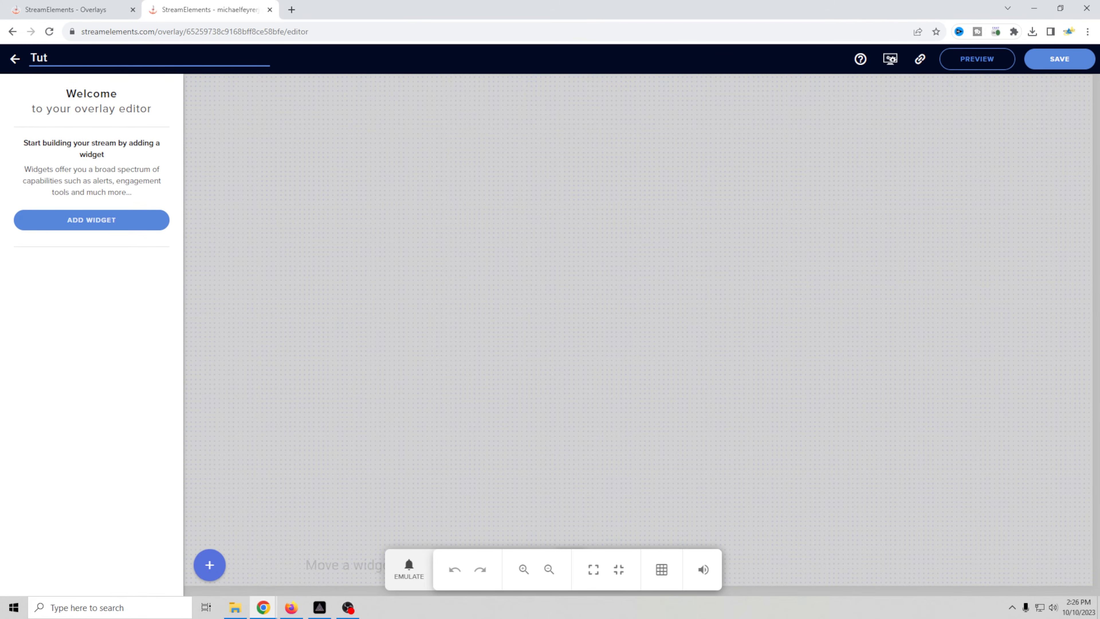
{"action": "type", "text": " overlay tut"}
{"action": "left_click", "coordinate": [1057, 65]}
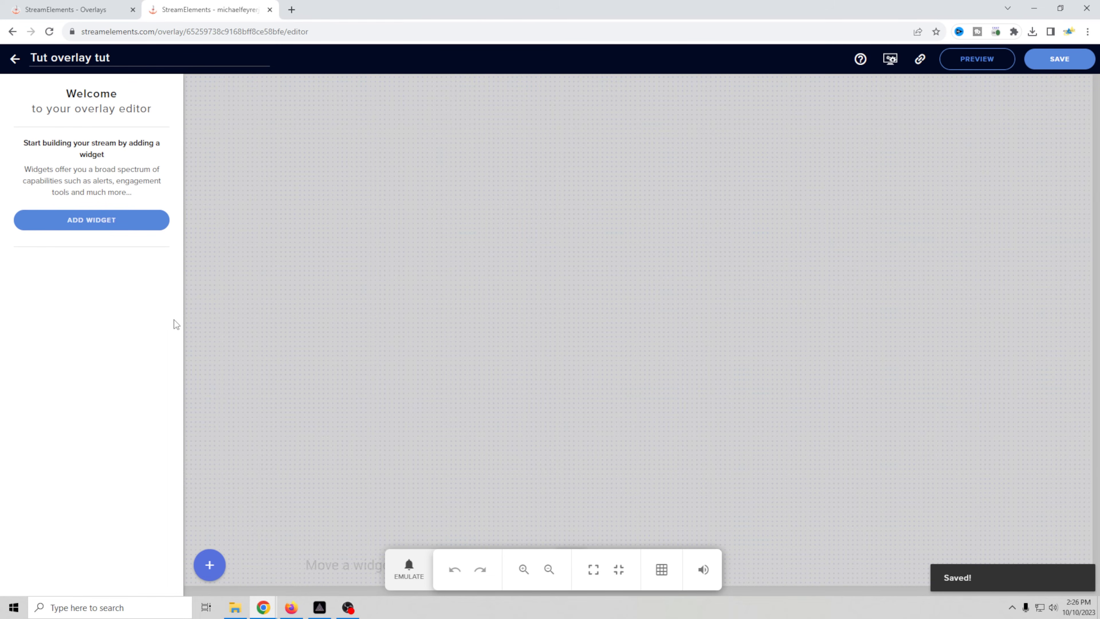
- Add an image widget to the empty overlay
{"action": "left_click", "coordinate": [210, 565]}
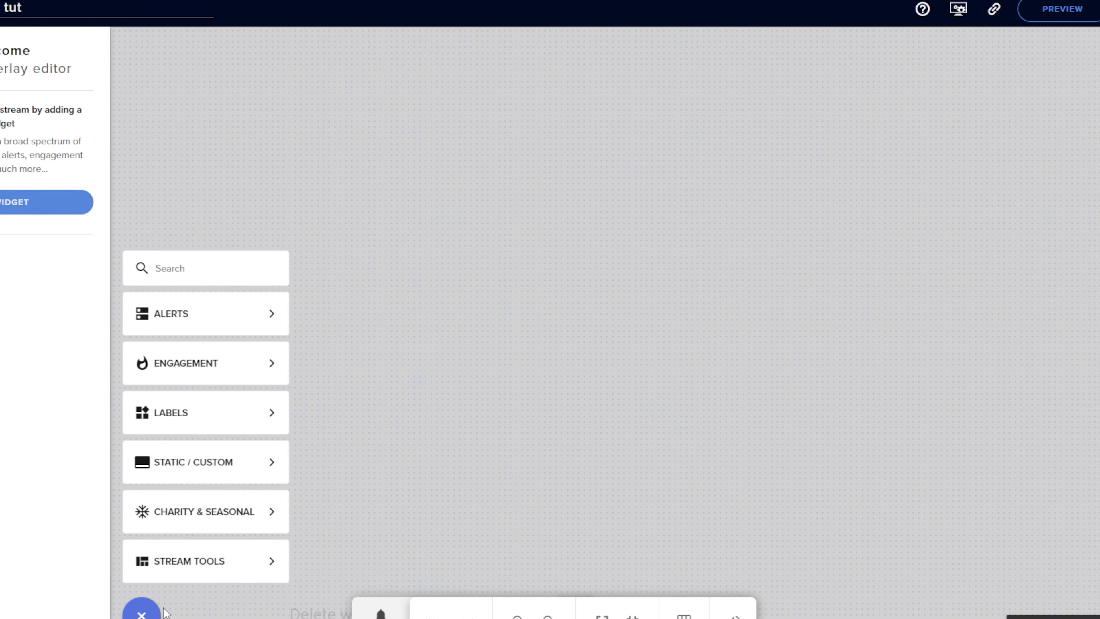
{"action": "mouse_move", "coordinate": [180, 573]}
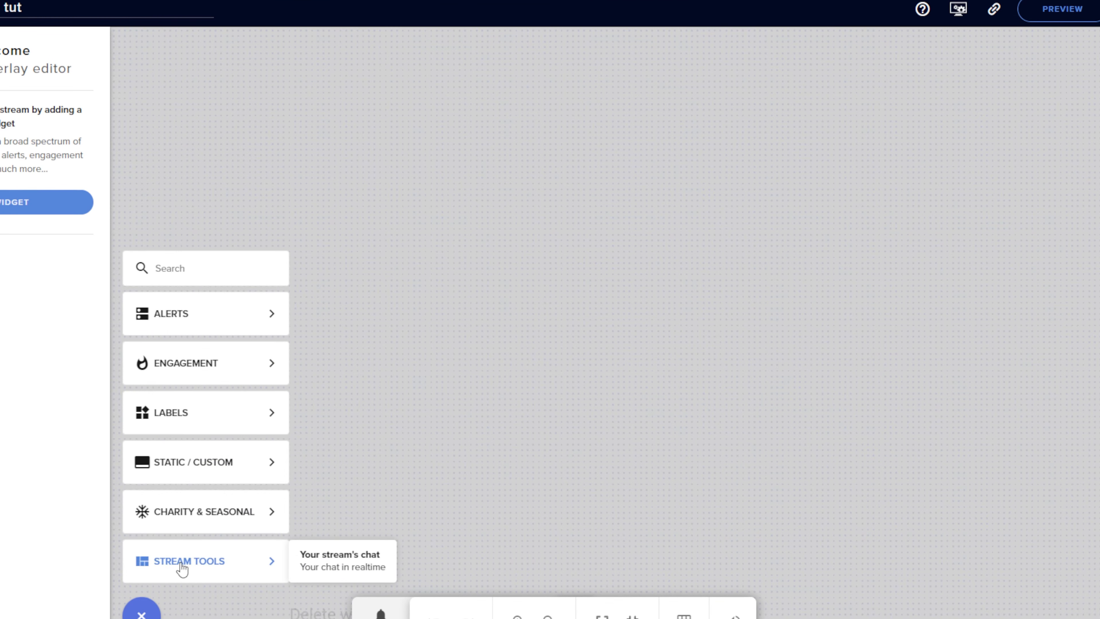
{"action": "mouse_move", "coordinate": [204, 473]}
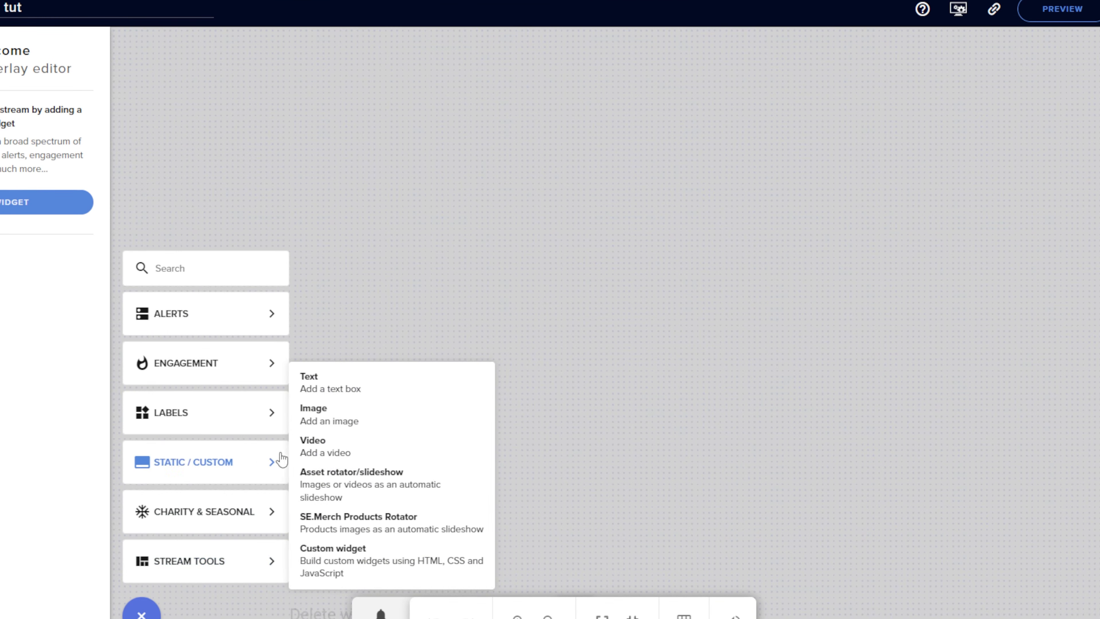
{"action": "left_click", "coordinate": [344, 418]}
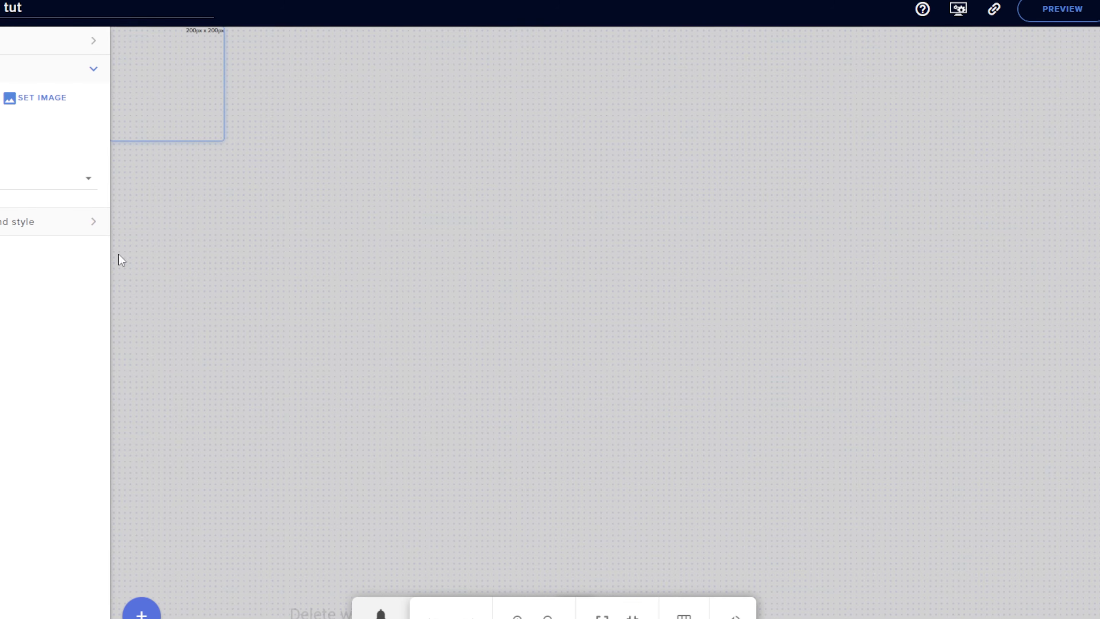
- Upload the "tut cap" PNG from the Downloads folder and set it as the image widget's picture
{"action": "left_click", "coordinate": [24, 101]}
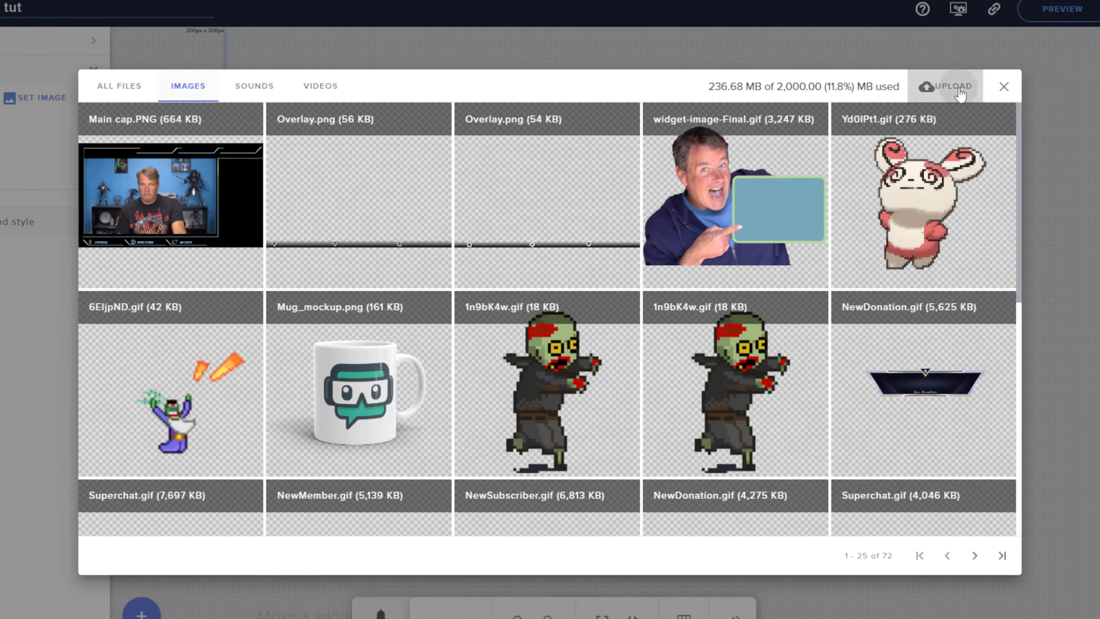
{"action": "left_click", "coordinate": [958, 89]}
{"action": "left_click", "coordinate": [547, 380]}
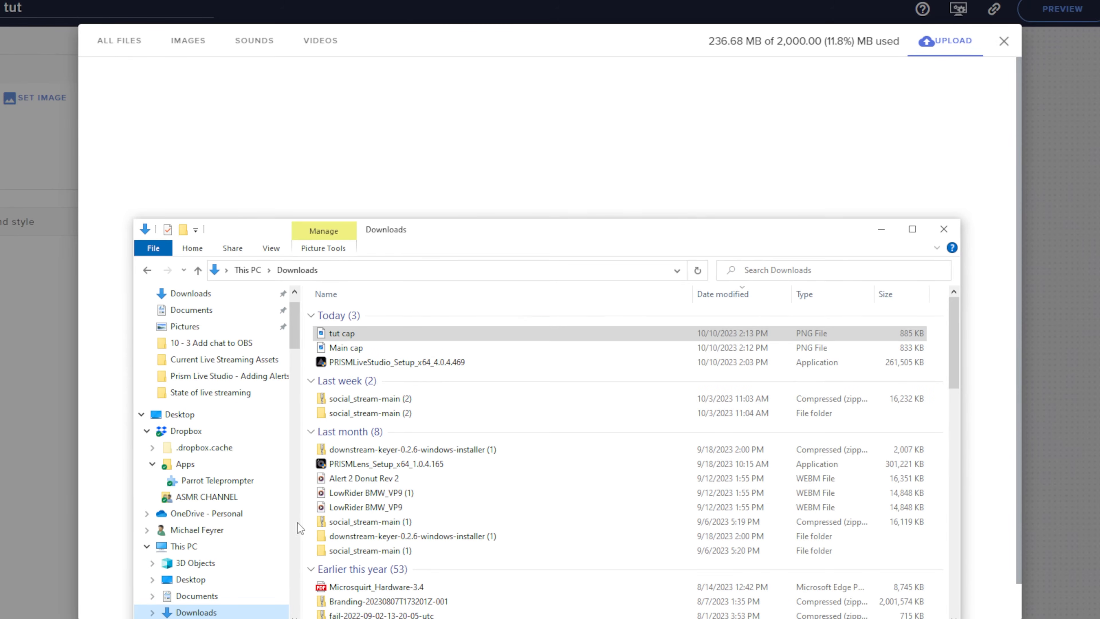
{"action": "left_click_drag", "start_coordinate": [342, 339], "coordinate": [541, 236]}
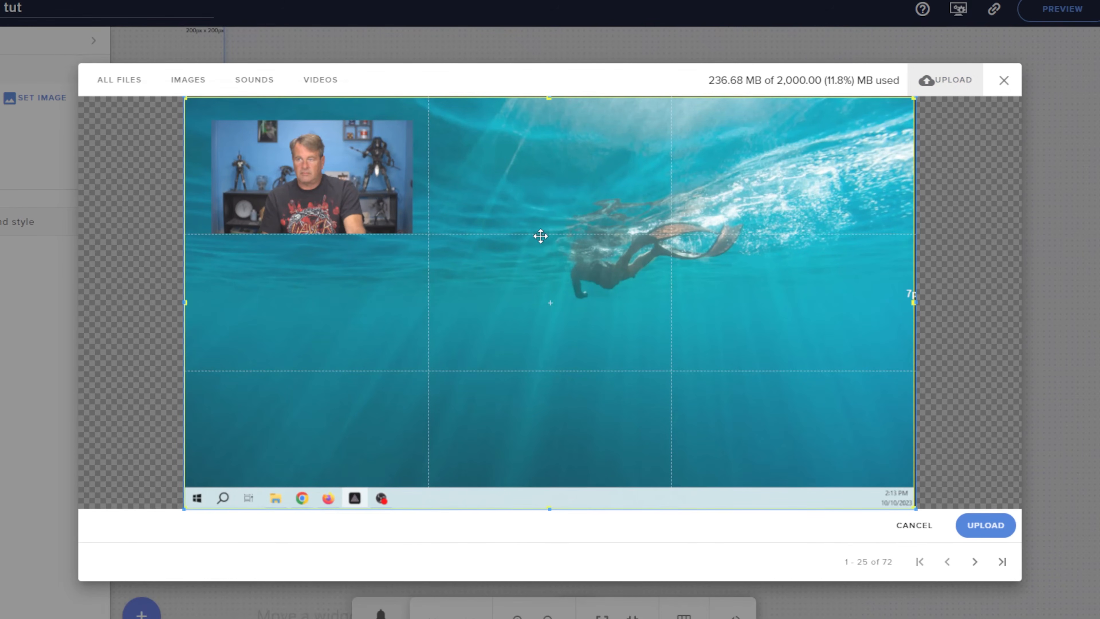
{"action": "left_click", "coordinate": [984, 525]}
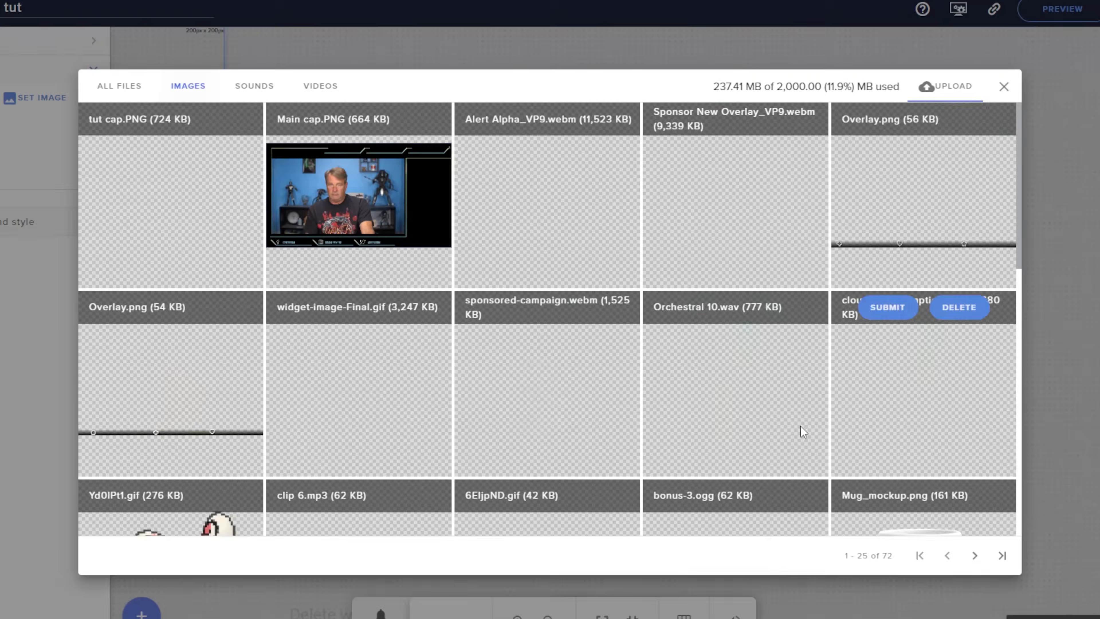
{"action": "mouse_move", "coordinate": [225, 207]}
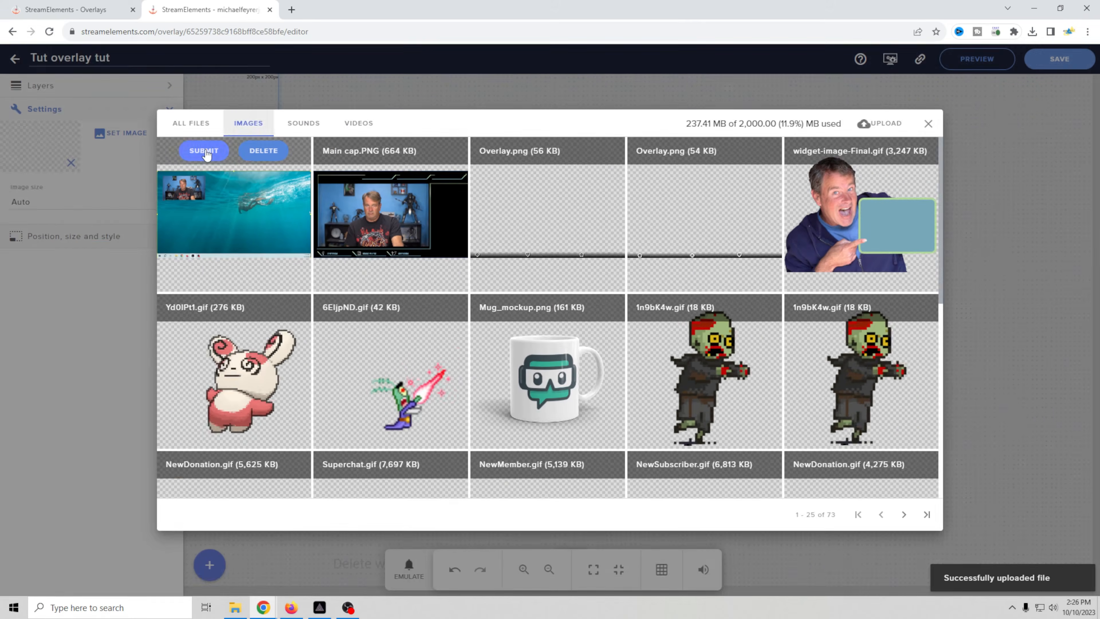
{"action": "left_click", "coordinate": [143, 118]}
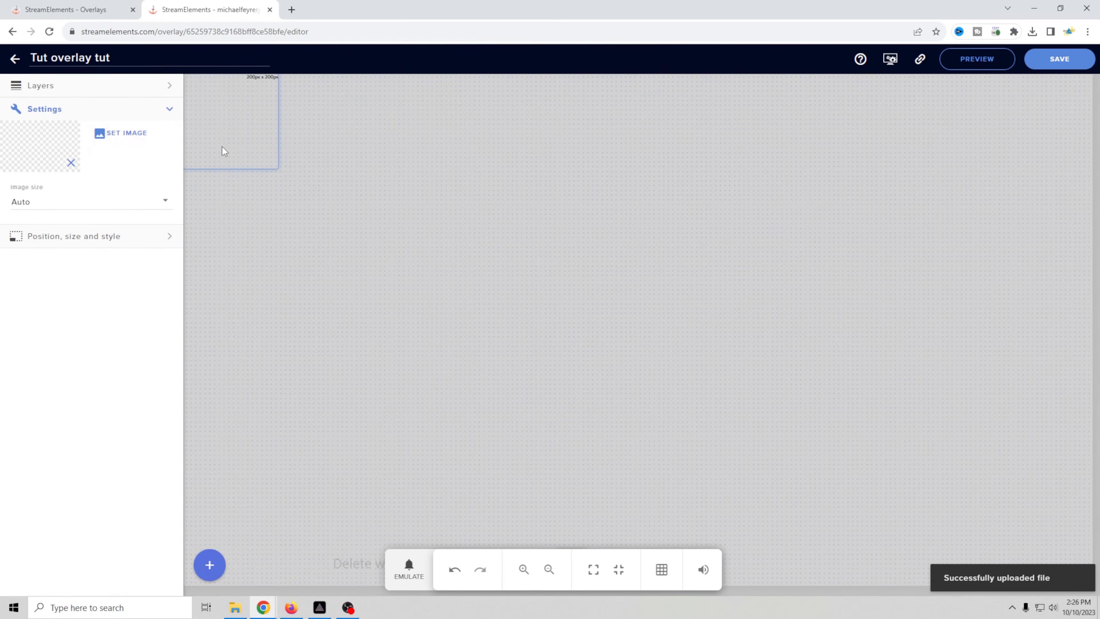
- Set the image size to Scaled and enlarge the image widget to fill the whole overlay canvas
{"action": "left_click", "coordinate": [124, 206]}
{"action": "left_click", "coordinate": [37, 177]}
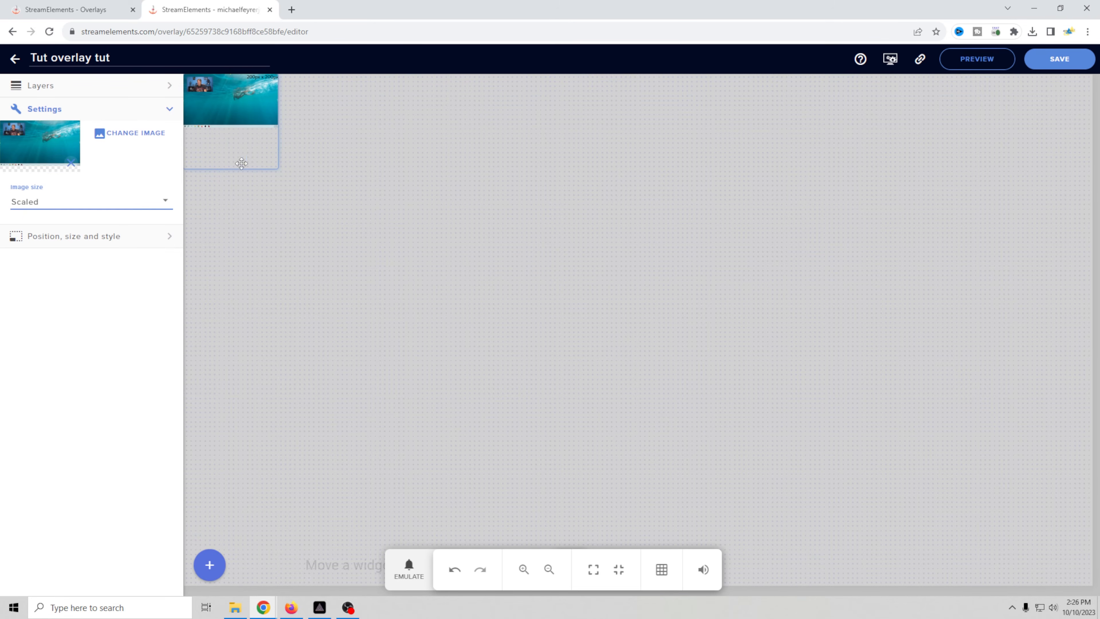
{"action": "left_click_drag", "start_coordinate": [274, 162], "coordinate": [1089, 593]}
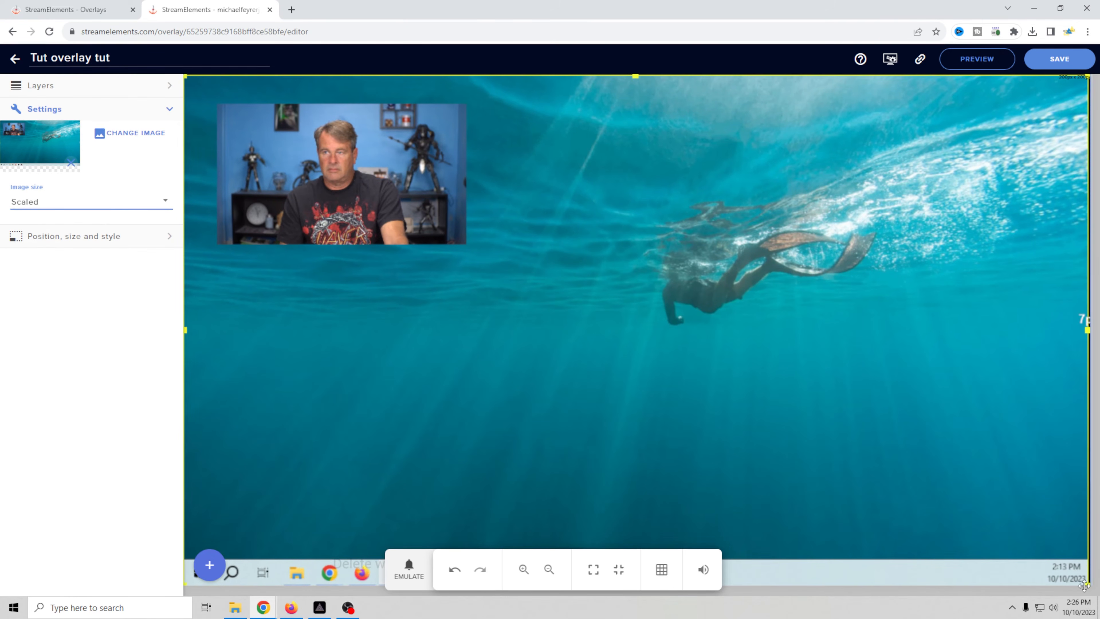
{"action": "left_click_drag", "start_coordinate": [926, 470], "coordinate": [903, 440]}
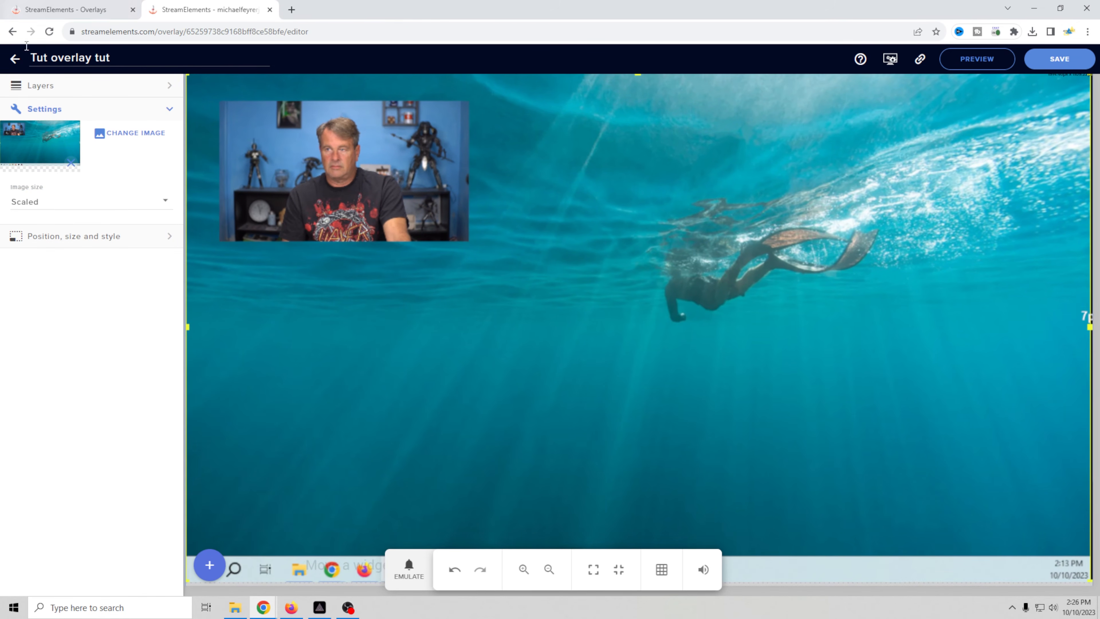
- Turn off the visibility of the Image 1 layer so it serves only as a faded placement guide
{"action": "left_click", "coordinate": [102, 82]}
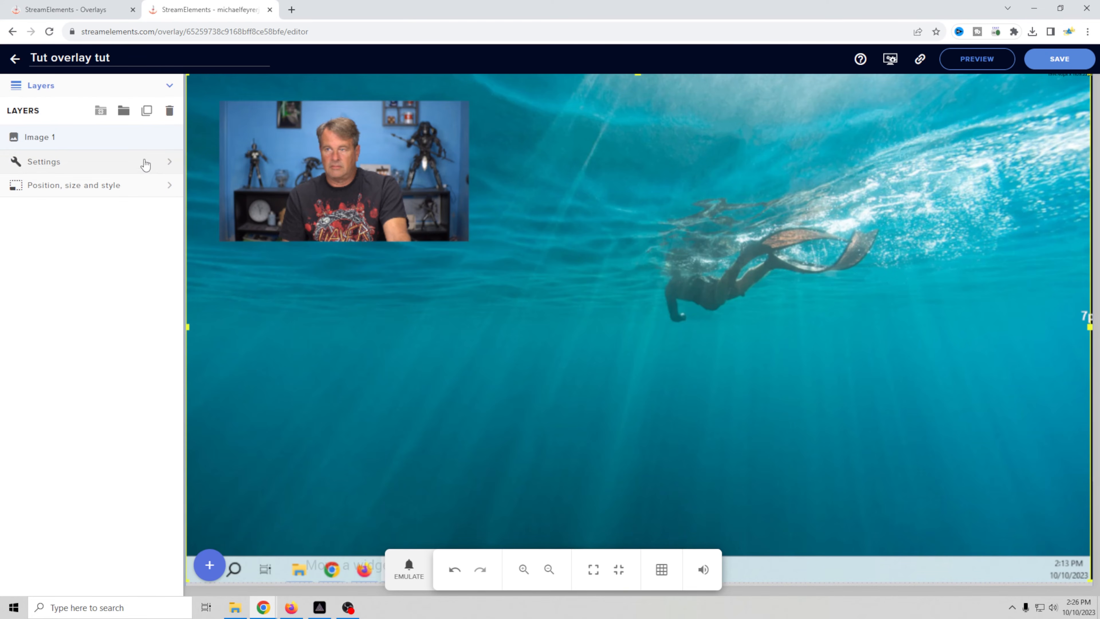
{"action": "mouse_move", "coordinate": [150, 137]}
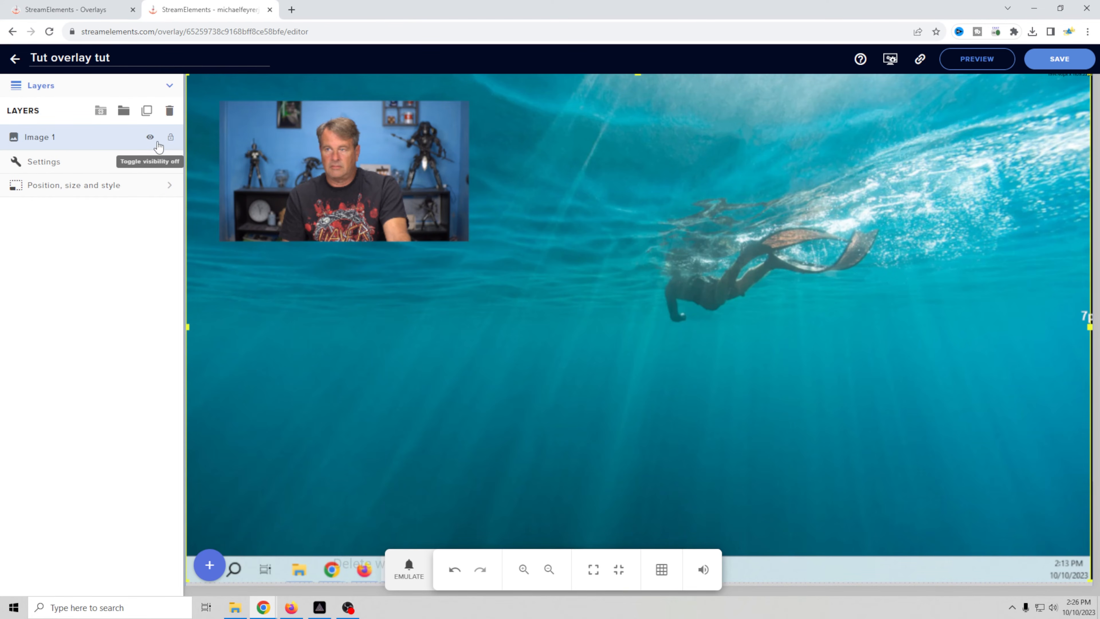
{"action": "left_click", "coordinate": [150, 137]}
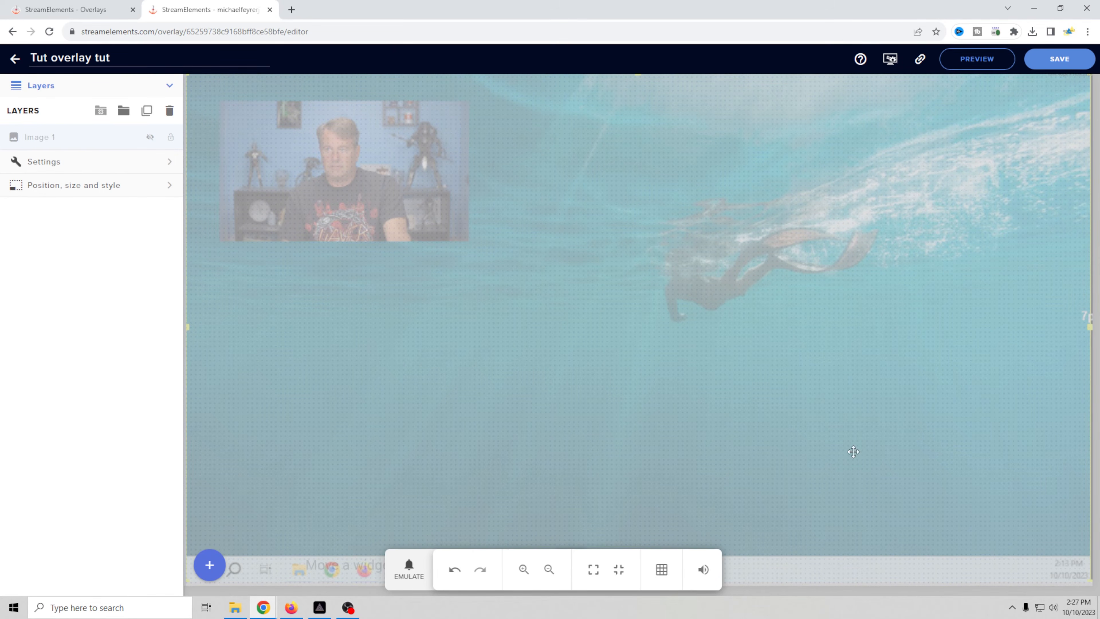
- Mute the overlay's sound and add an AlertBox widget
{"action": "left_click", "coordinate": [704, 570]}
{"action": "left_click", "coordinate": [212, 565]}
{"action": "mouse_move", "coordinate": [248, 324]}
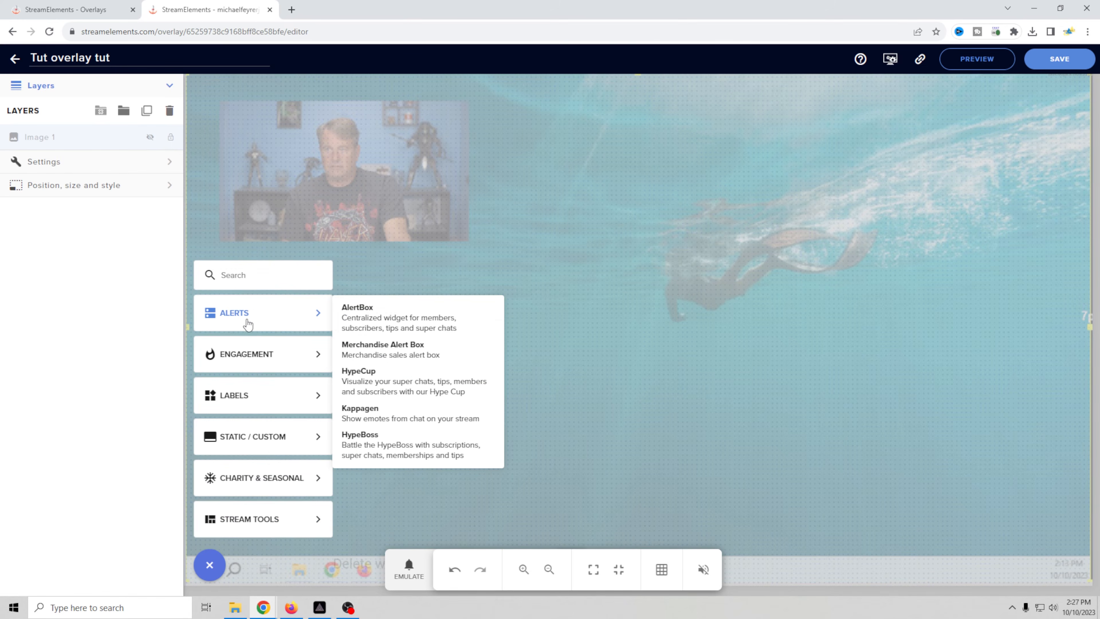
{"action": "left_click", "coordinate": [388, 320]}
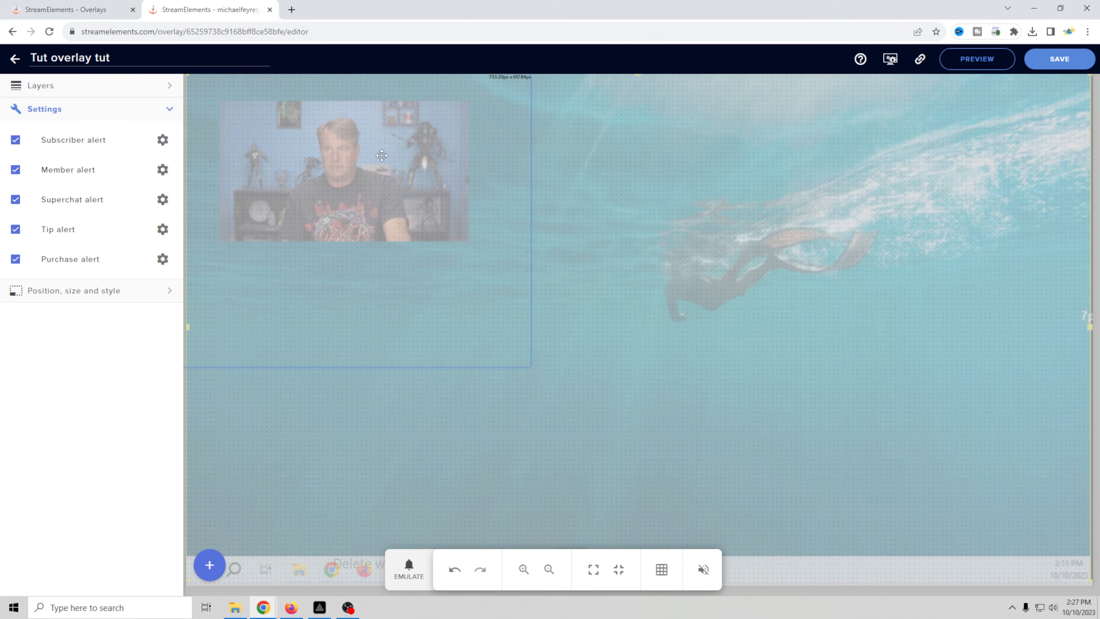
- Move and enlarge the AlertBox to cover the area right of the webcam picture, and emulate a subscriber event to test it
{"action": "left_click_drag", "start_coordinate": [396, 345], "coordinate": [918, 344]}
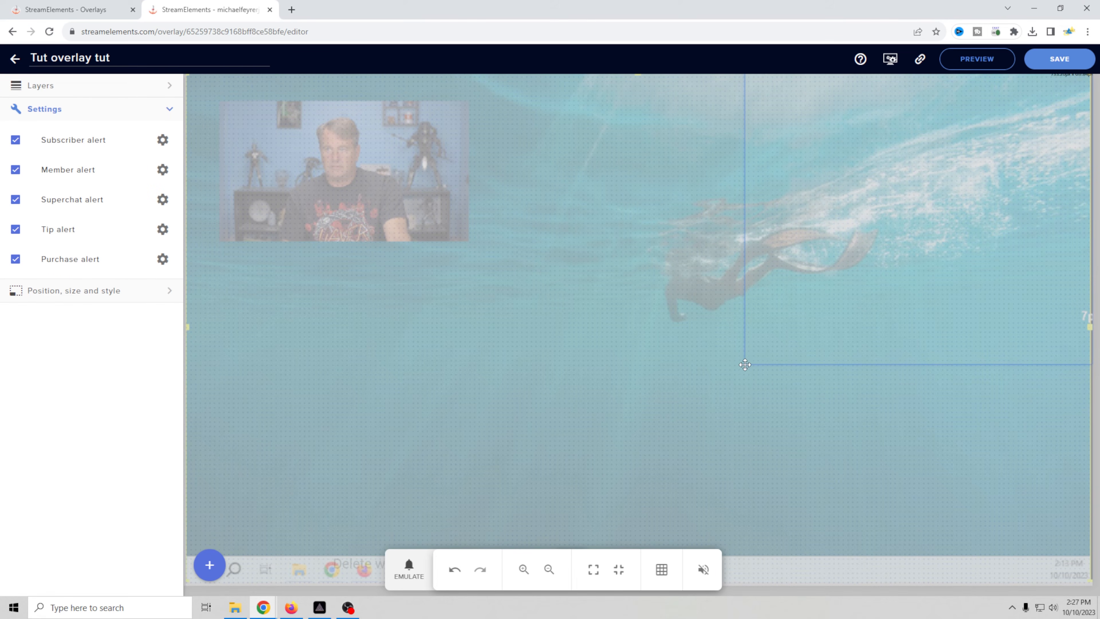
{"action": "left_click_drag", "start_coordinate": [745, 362], "coordinate": [473, 476]}
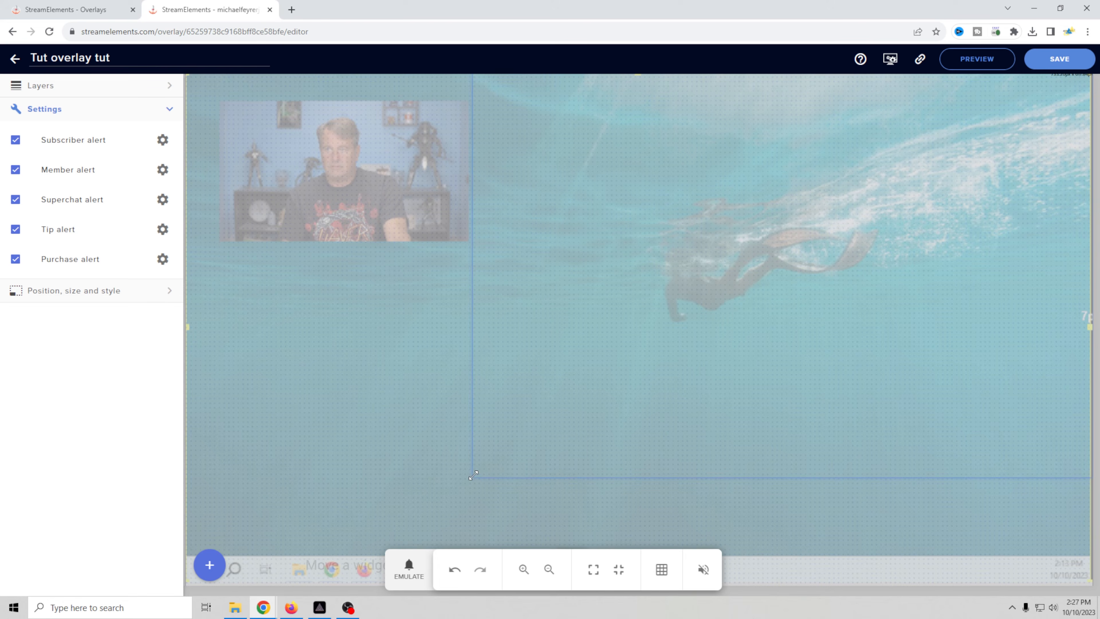
{"action": "left_click", "coordinate": [410, 568]}
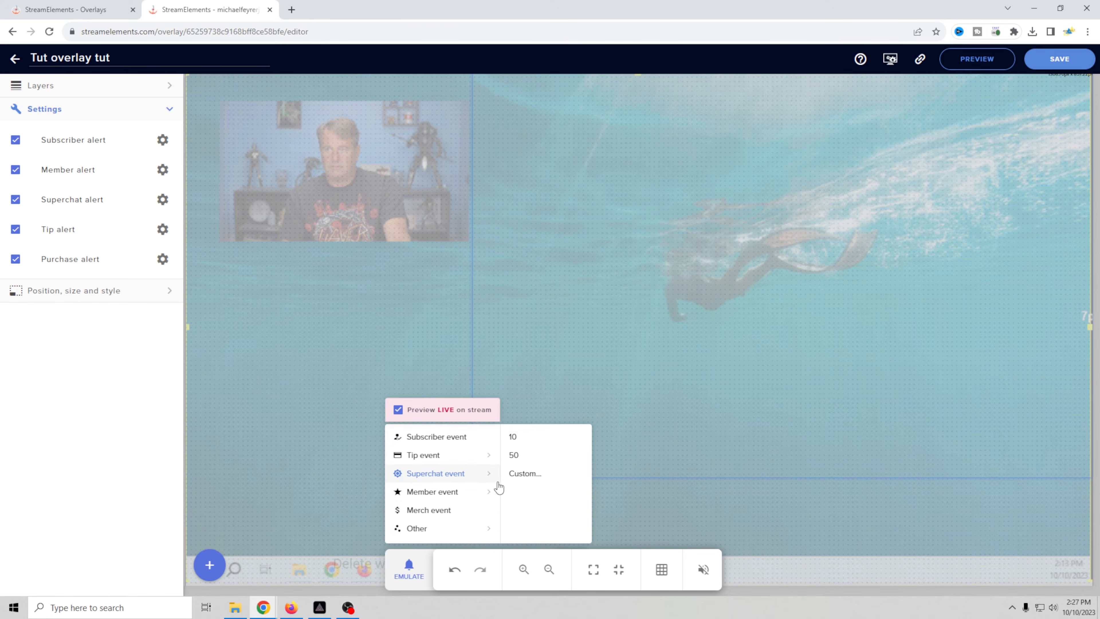
{"action": "left_click", "coordinate": [487, 437]}
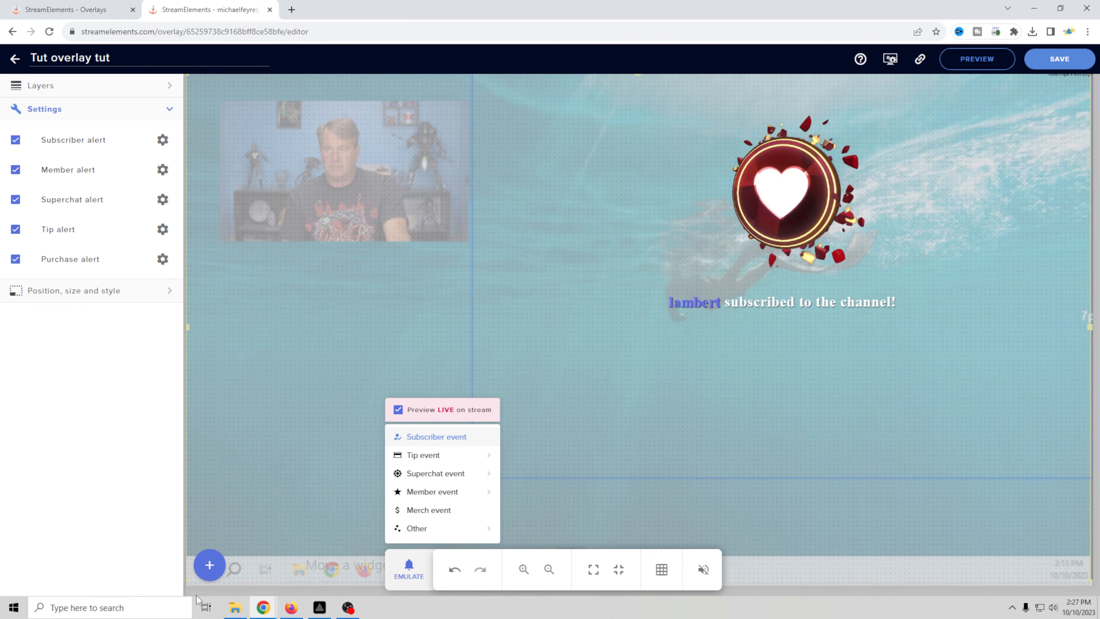
- Add a Latest subscriber label and place it just above the taskbar, below the webcam picture
{"action": "left_click", "coordinate": [209, 566]}
{"action": "left_click", "coordinate": [225, 315]}
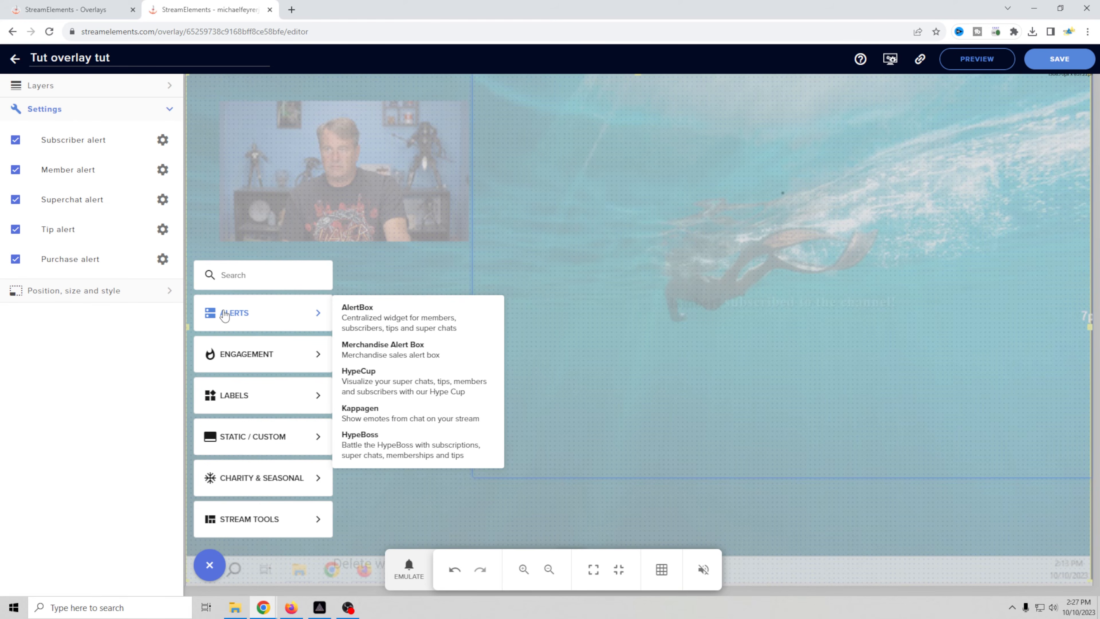
{"action": "mouse_move", "coordinate": [235, 398]}
{"action": "mouse_move", "coordinate": [383, 403]}
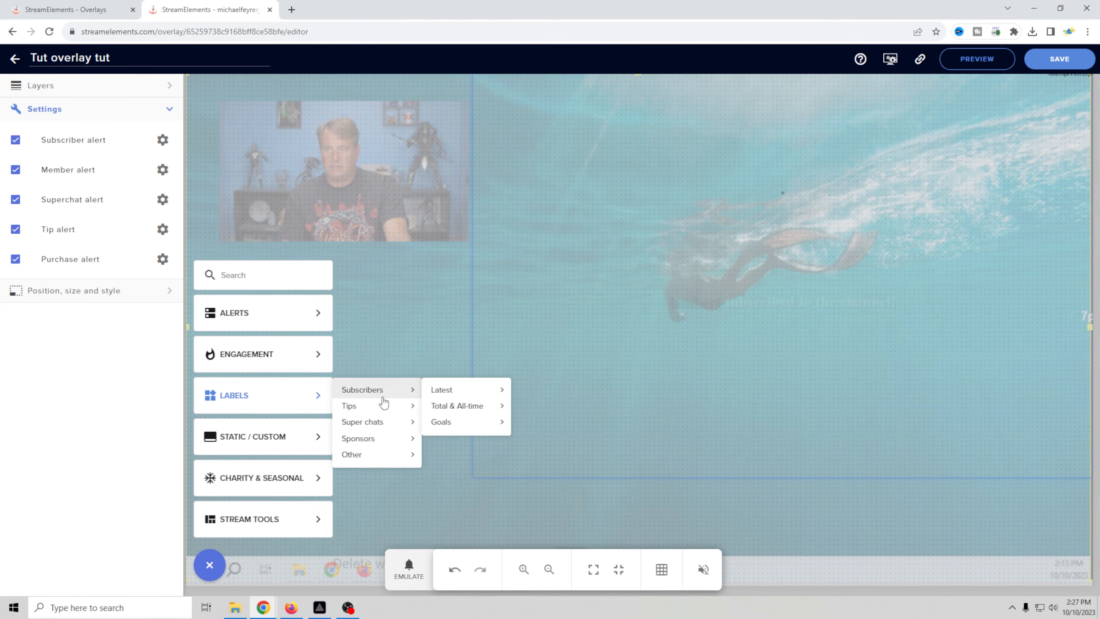
{"action": "mouse_move", "coordinate": [461, 398]}
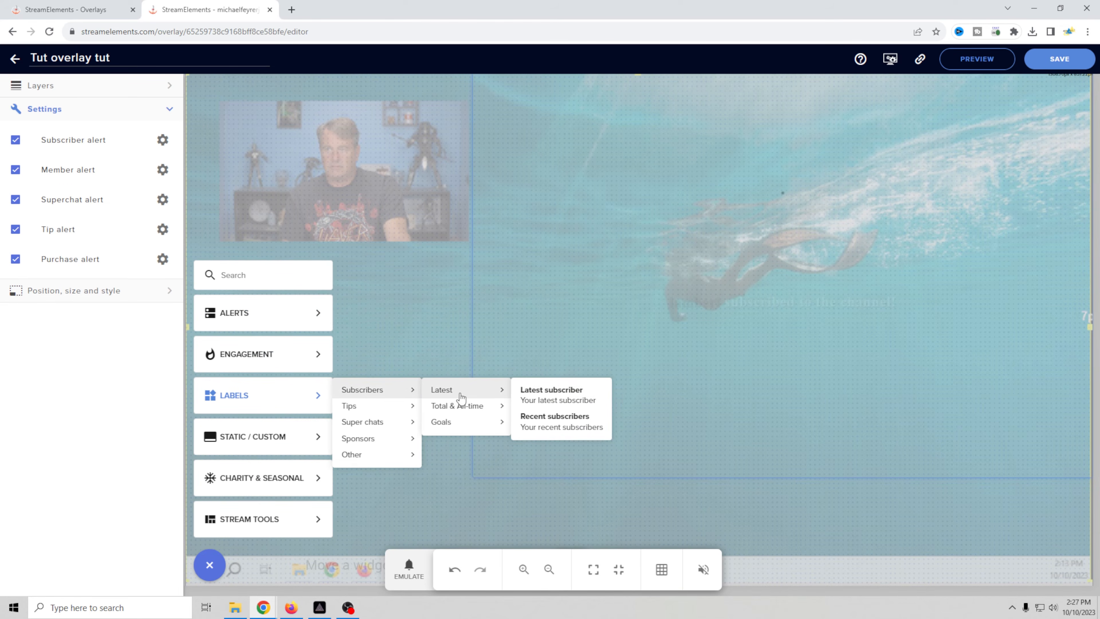
{"action": "left_click", "coordinate": [547, 394]}
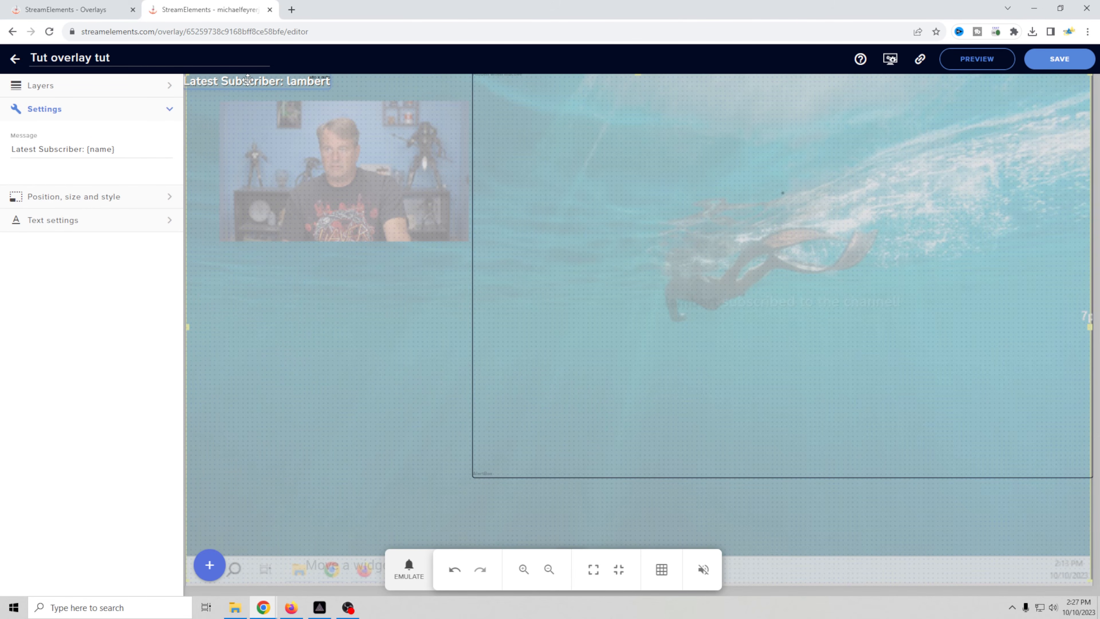
{"action": "left_click_drag", "start_coordinate": [251, 81], "coordinate": [287, 533]}
- Add a Latest tipper label and place it in the middle of the lower canvas, level with the subscriber label
{"action": "left_click", "coordinate": [209, 565]}
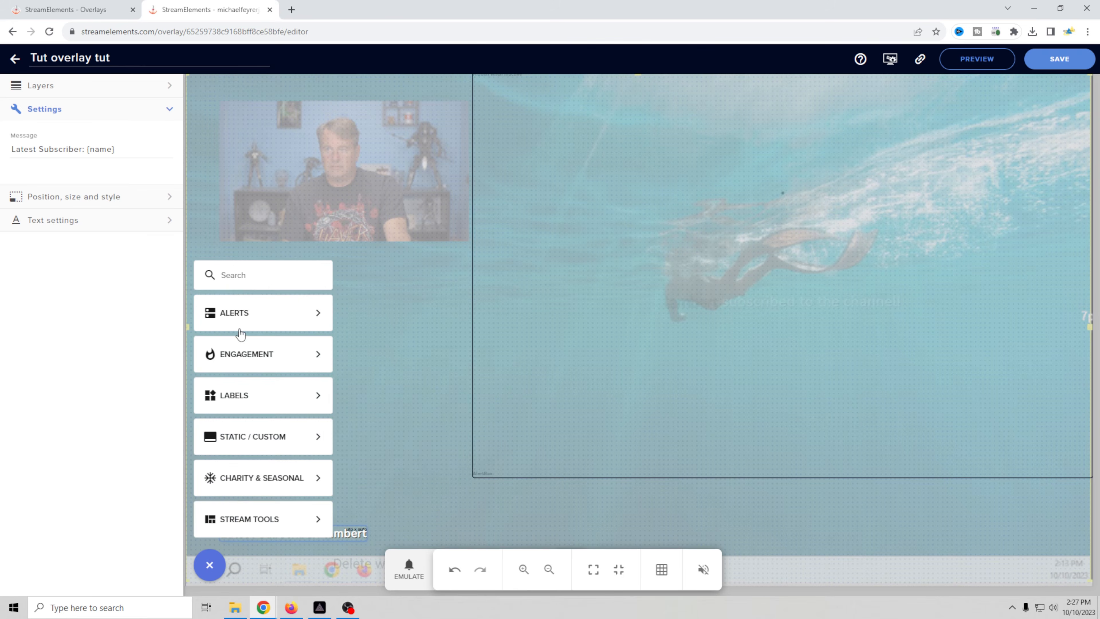
{"action": "mouse_move", "coordinate": [260, 405]}
{"action": "mouse_move", "coordinate": [382, 408]}
{"action": "mouse_move", "coordinate": [467, 416]}
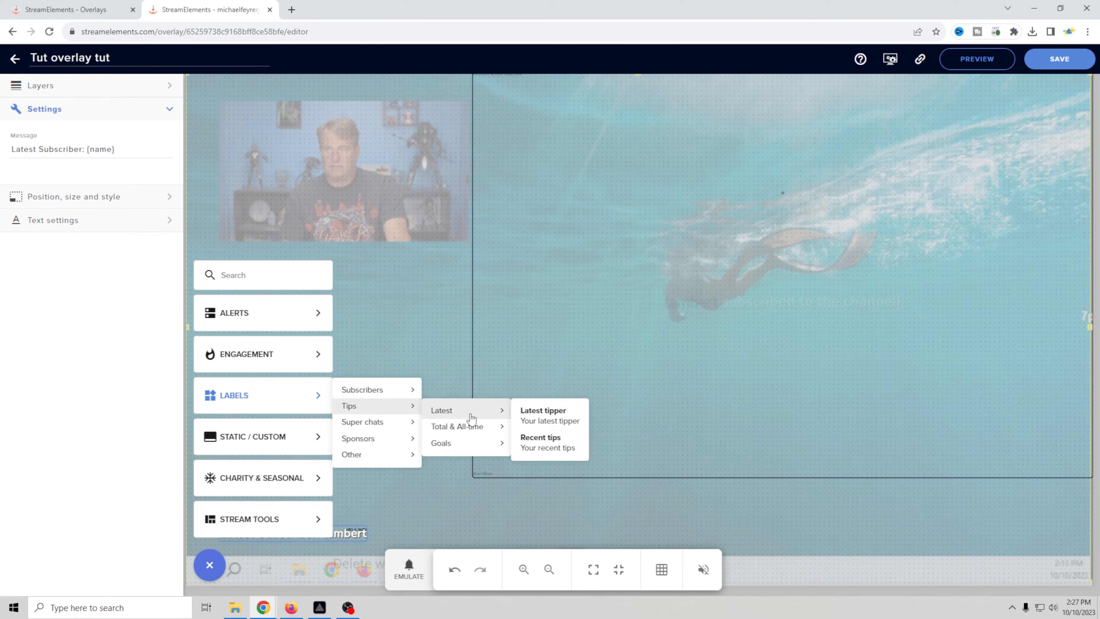
{"action": "left_click", "coordinate": [524, 414]}
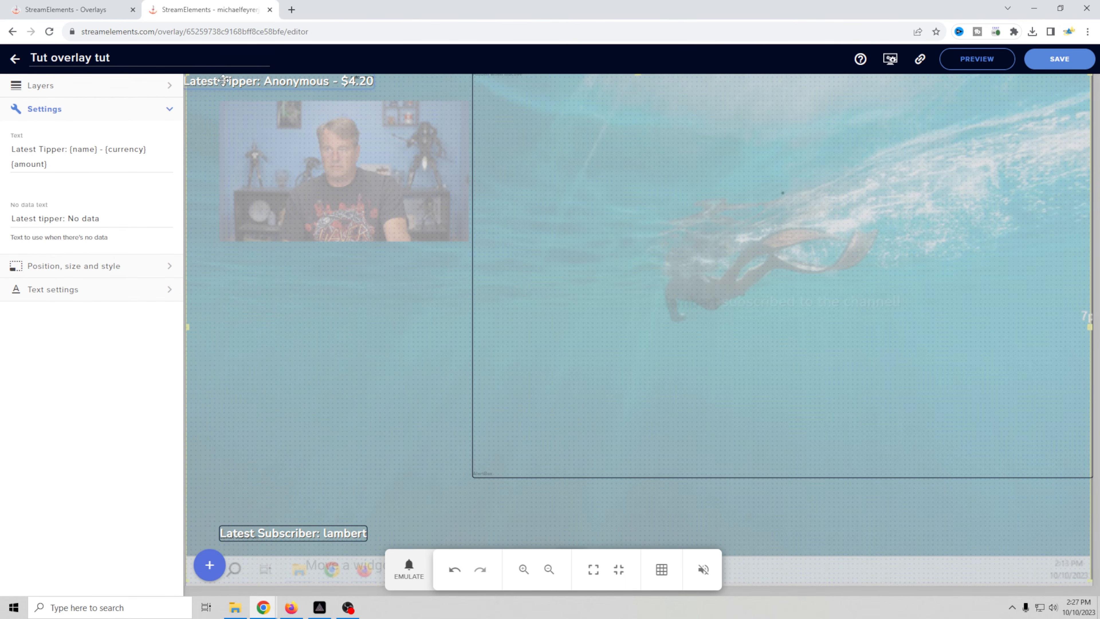
{"action": "left_click_drag", "start_coordinate": [239, 82], "coordinate": [570, 536]}
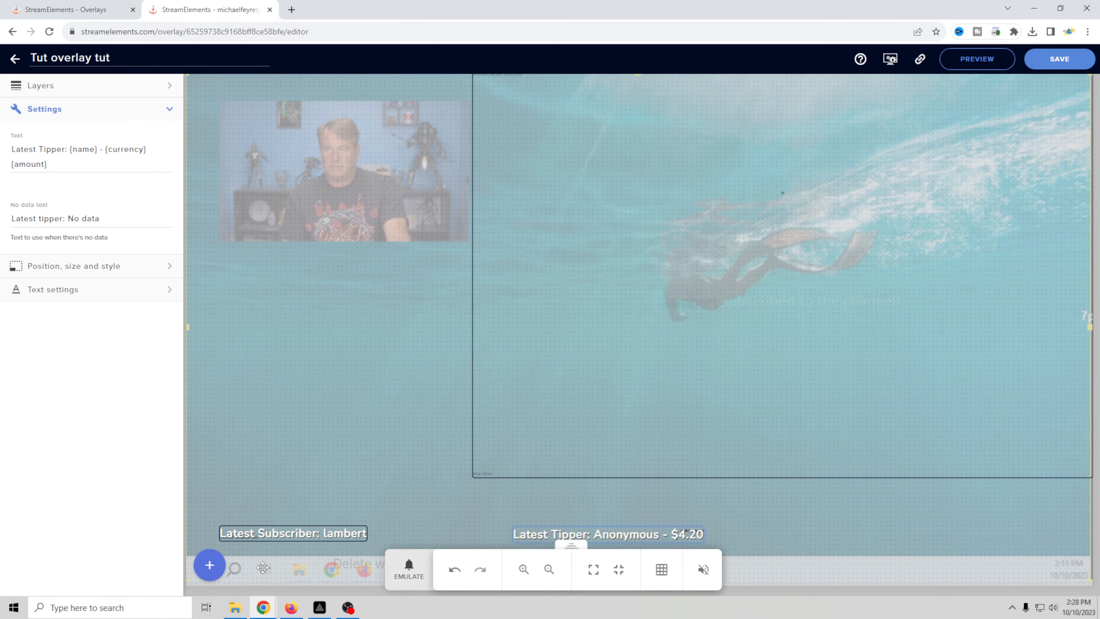
- Add a Latest super chat label and place it at the canvas's lower right, level with the other two labels
{"action": "left_click", "coordinate": [213, 571]}
{"action": "mouse_move", "coordinate": [257, 409]}
{"action": "mouse_move", "coordinate": [380, 426]}
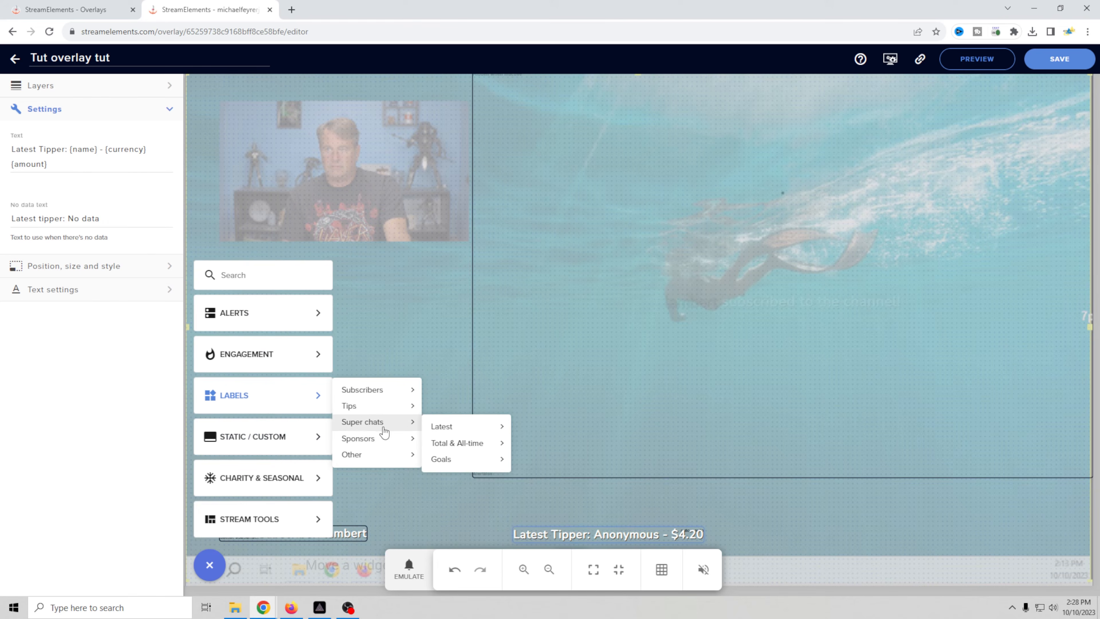
{"action": "mouse_move", "coordinate": [452, 428]}
{"action": "left_click", "coordinate": [528, 431]}
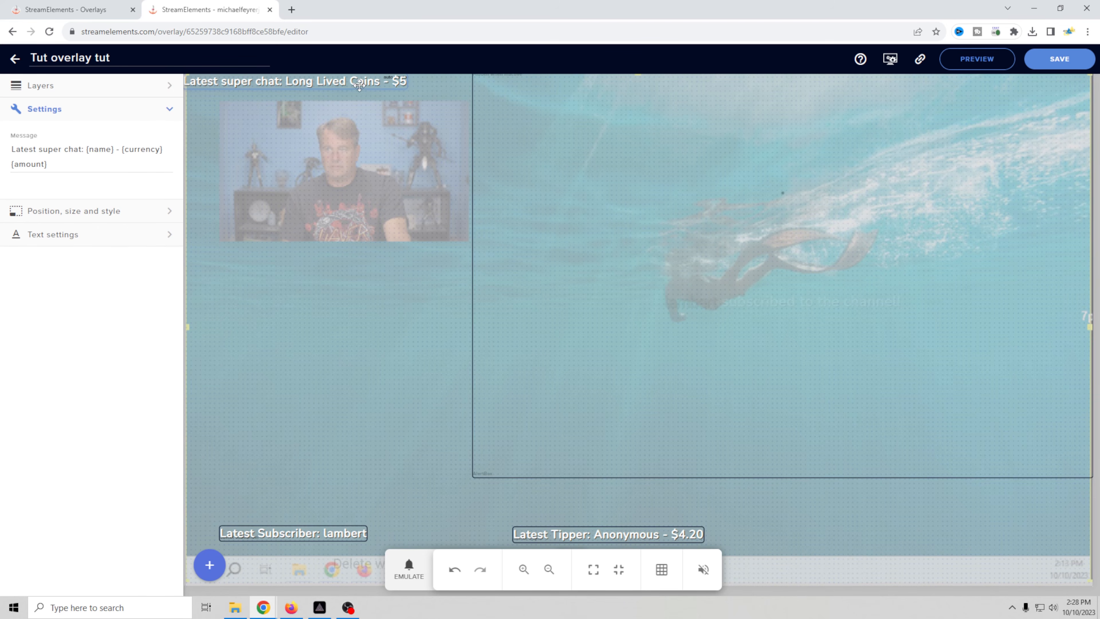
{"action": "left_click_drag", "start_coordinate": [344, 83], "coordinate": [1003, 536]}
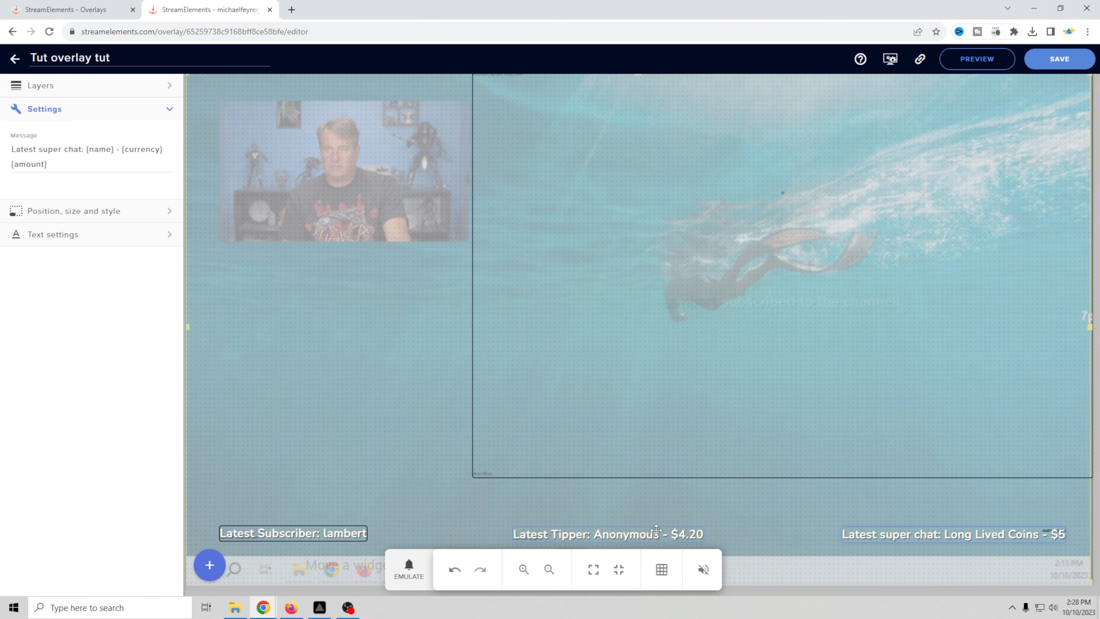
- Nudge the Latest Tipper label slightly to the right to even out the spacing, and save the overlay
{"action": "left_click_drag", "start_coordinate": [657, 534], "coordinate": [667, 534]}
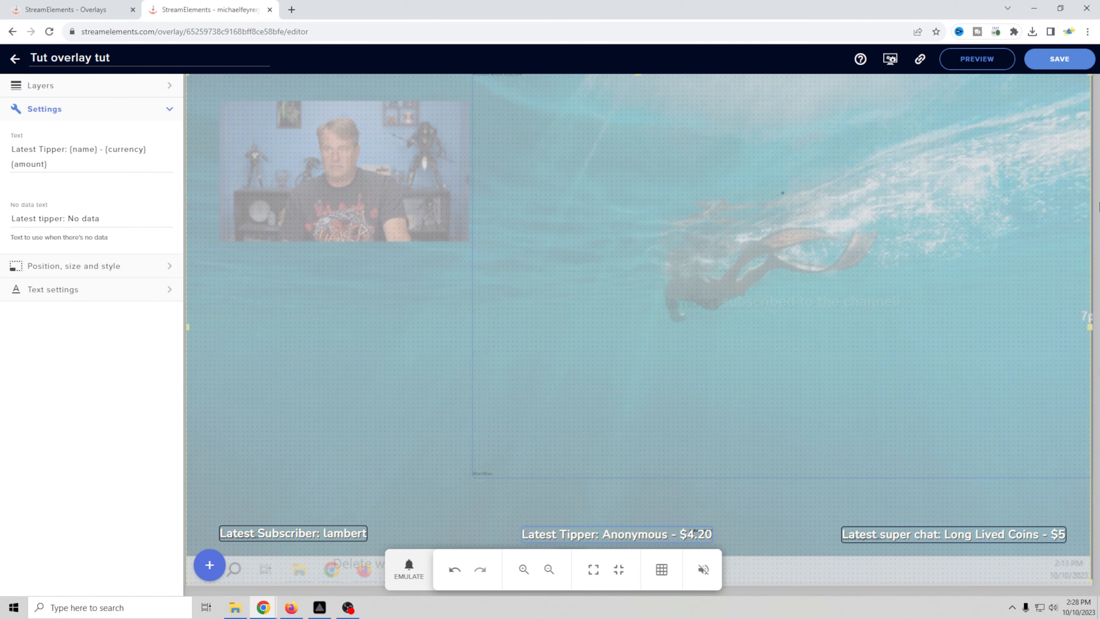
{"action": "left_click", "coordinate": [1073, 65]}
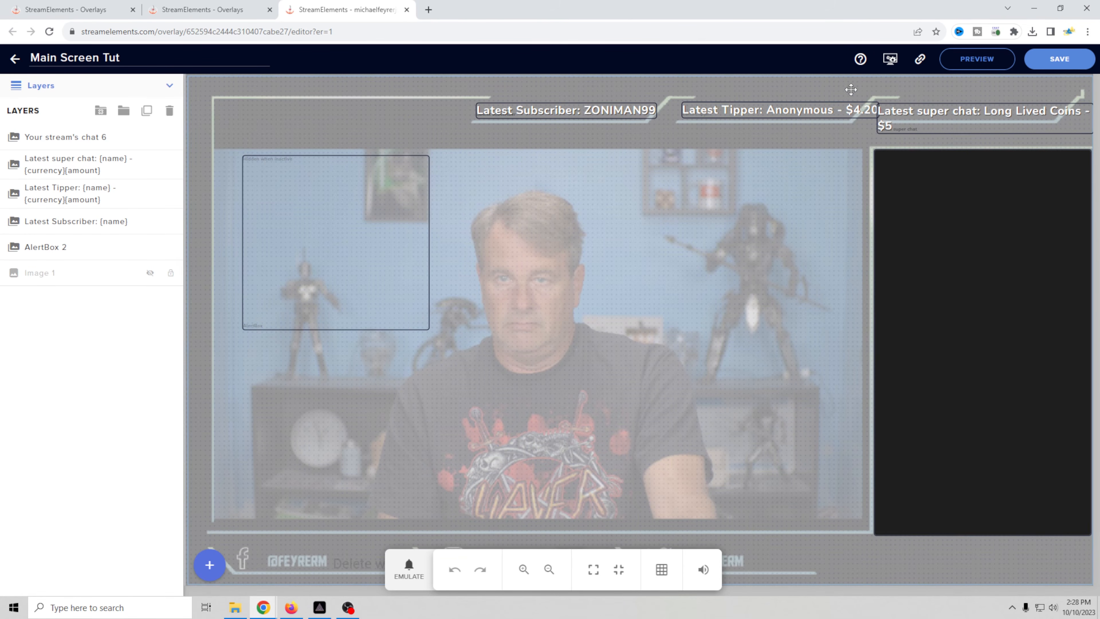
- Copy the Main Screen Tut overlay's URL and switch to PRISM Live Studio
{"action": "left_click", "coordinate": [920, 61]}
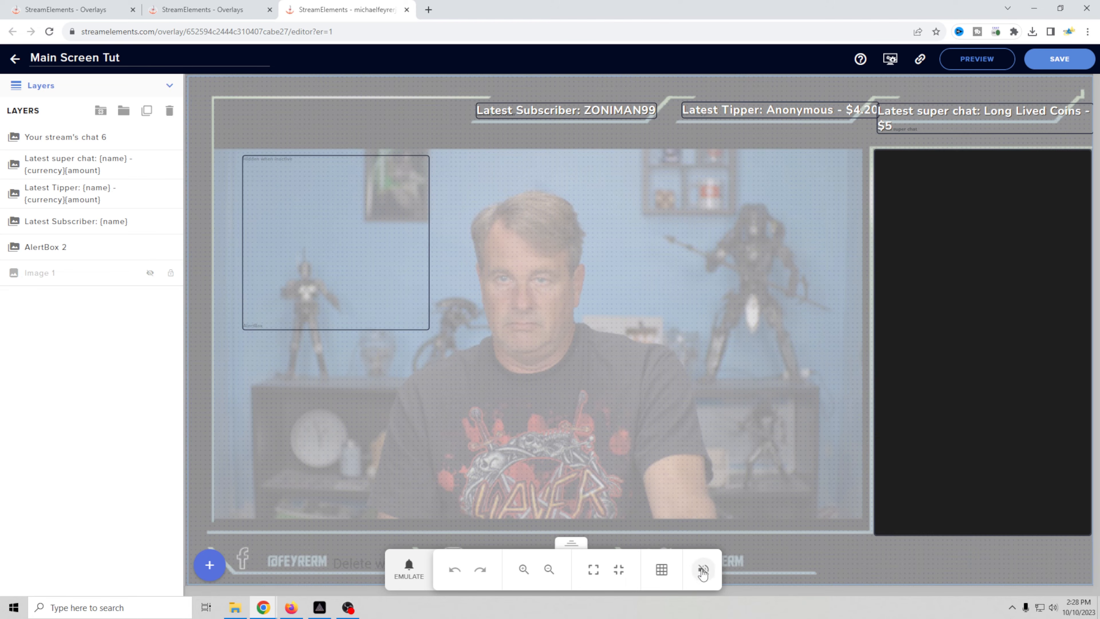
{"action": "left_click", "coordinate": [319, 608]}
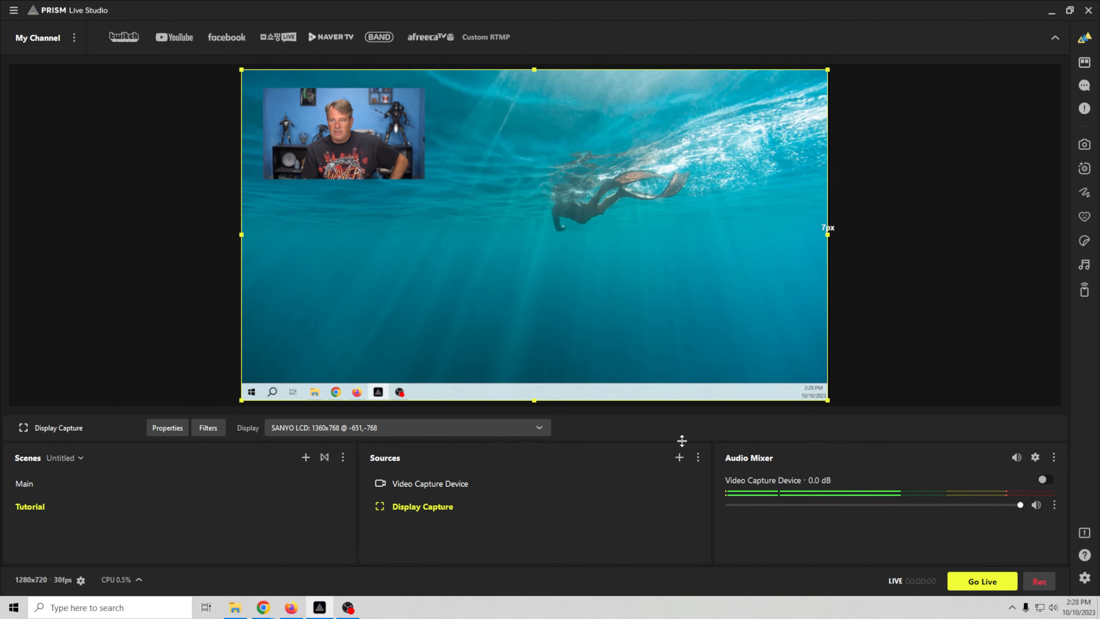
{"action": "left_click", "coordinate": [679, 461]}
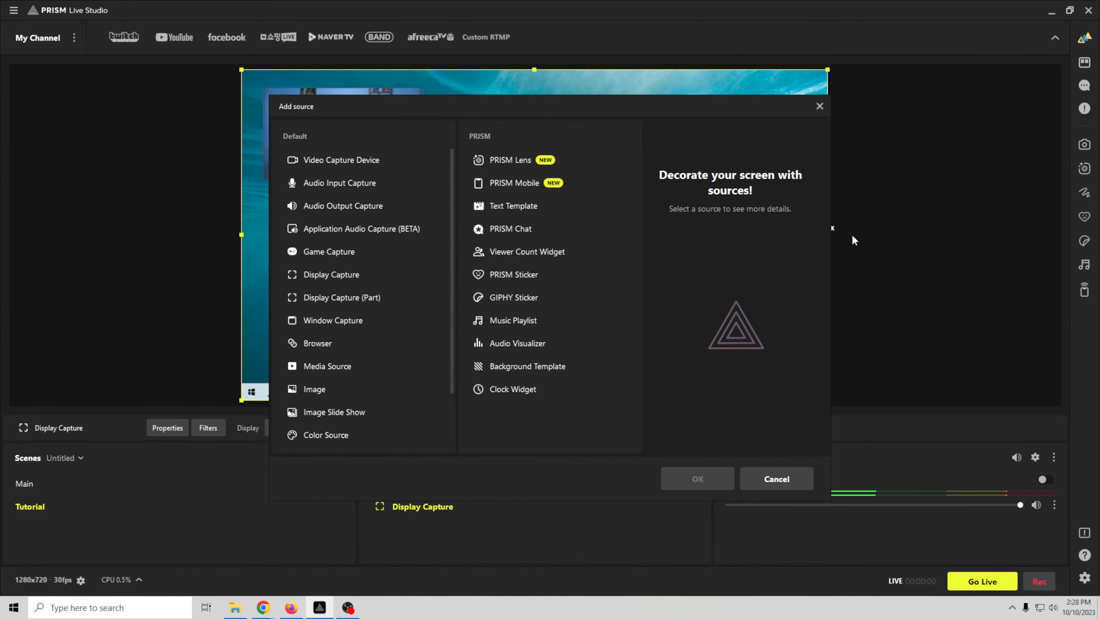
{"action": "left_click", "coordinate": [779, 478]}
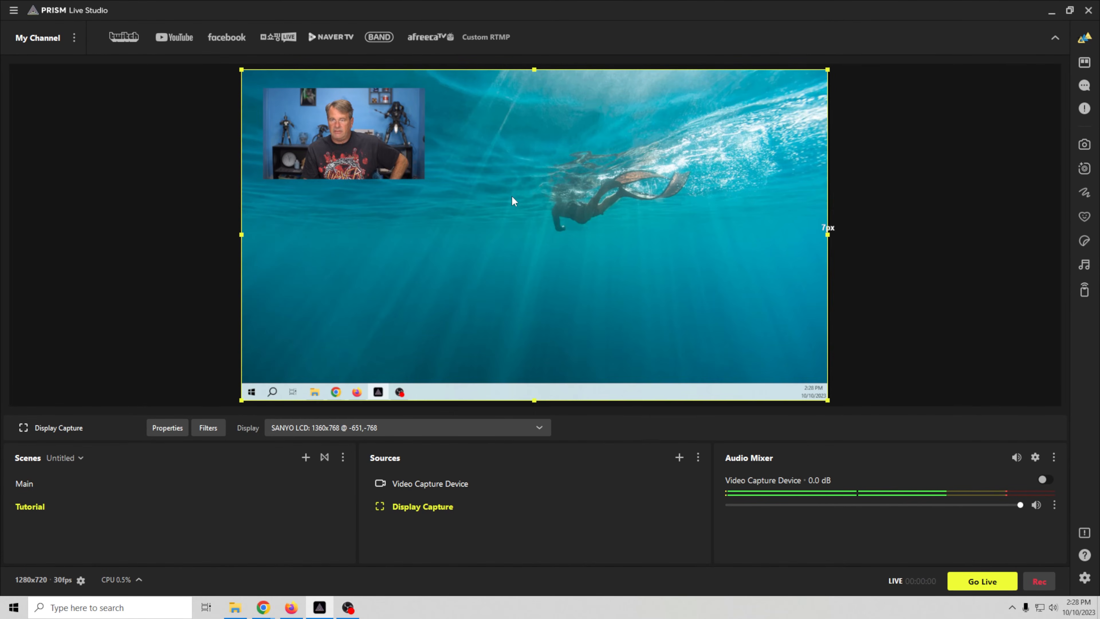
- Add a new Browser source named "main alert" to the Main scene
{"action": "left_click", "coordinate": [84, 484]}
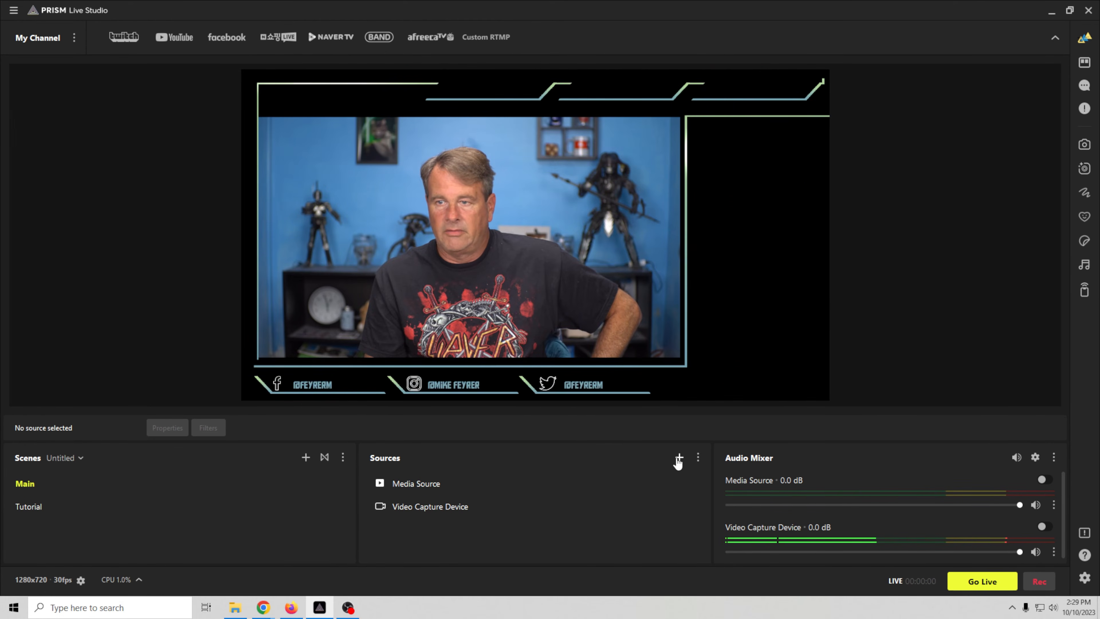
{"action": "left_click", "coordinate": [680, 457]}
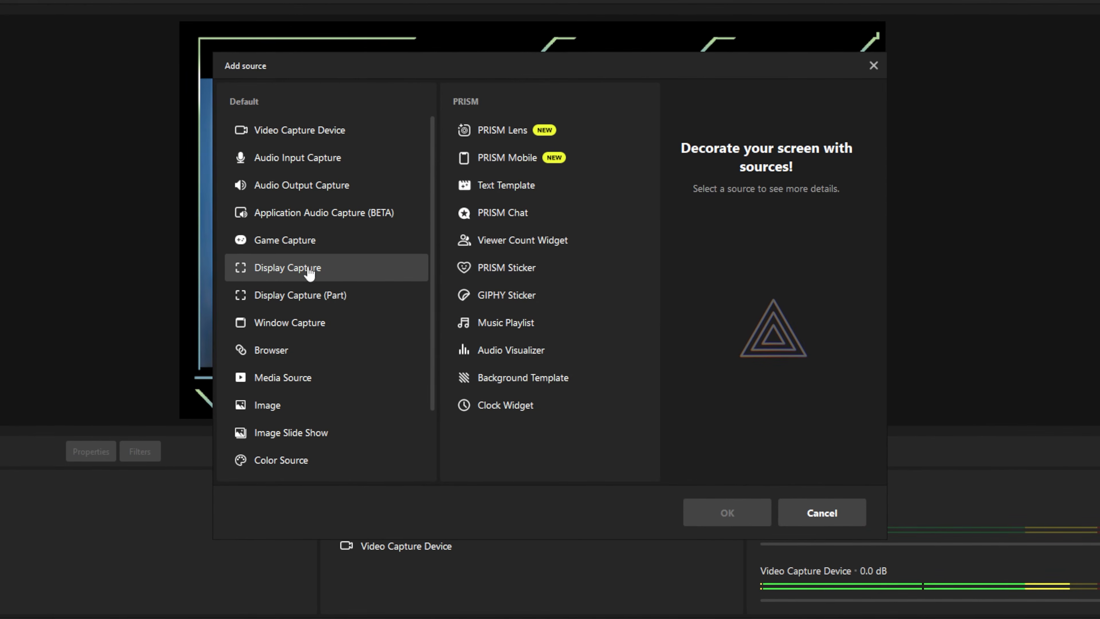
{"action": "left_click", "coordinate": [295, 351]}
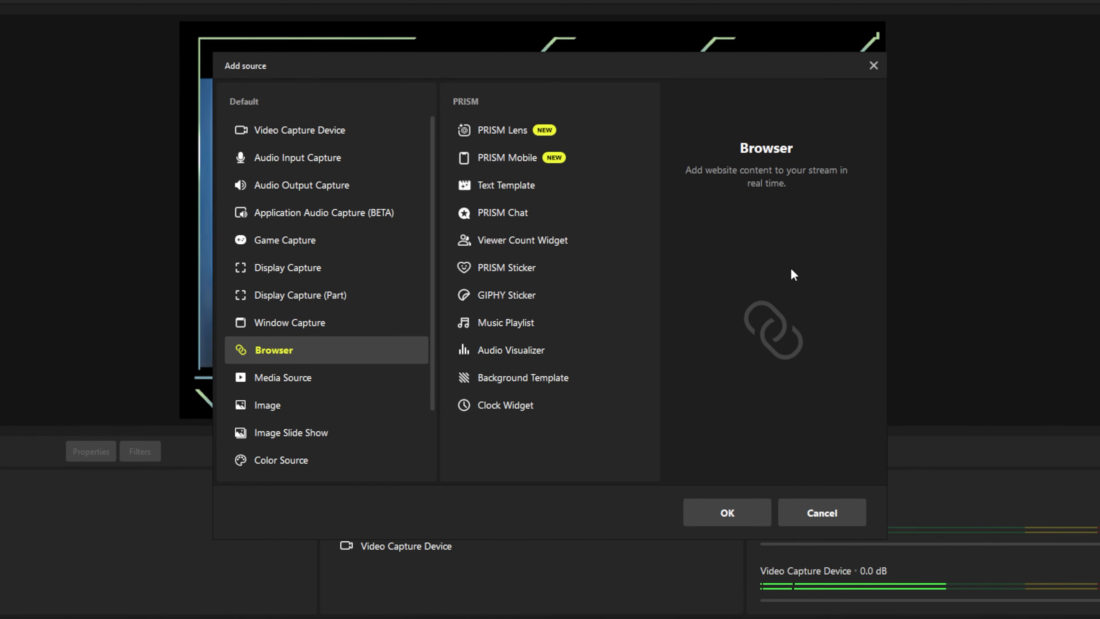
{"action": "left_click", "coordinate": [731, 511]}
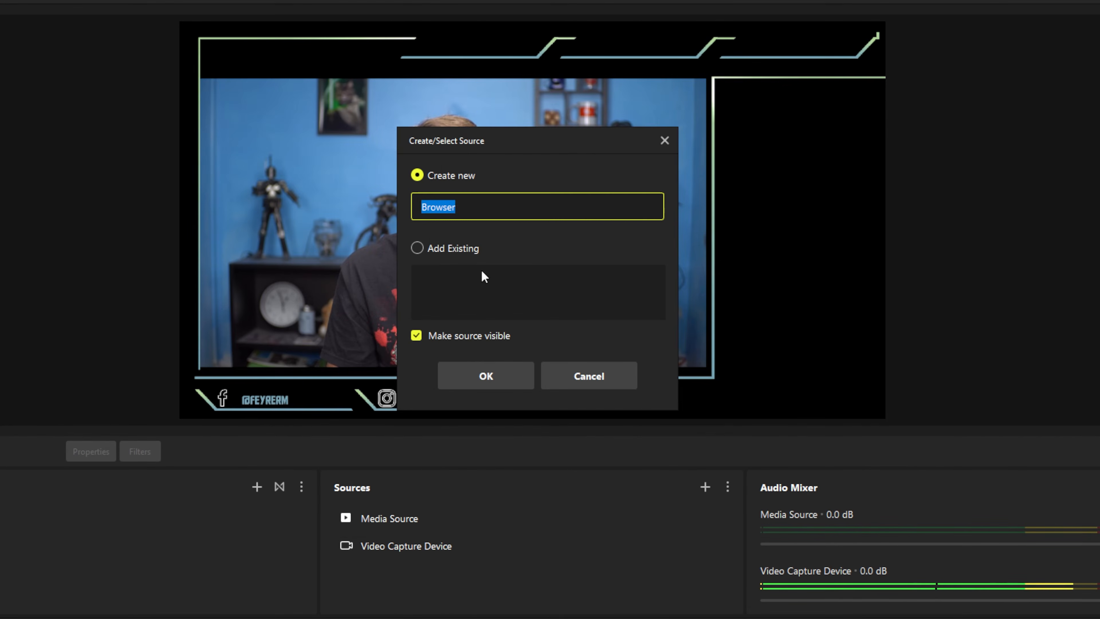
{"action": "type", "text": "ma"}
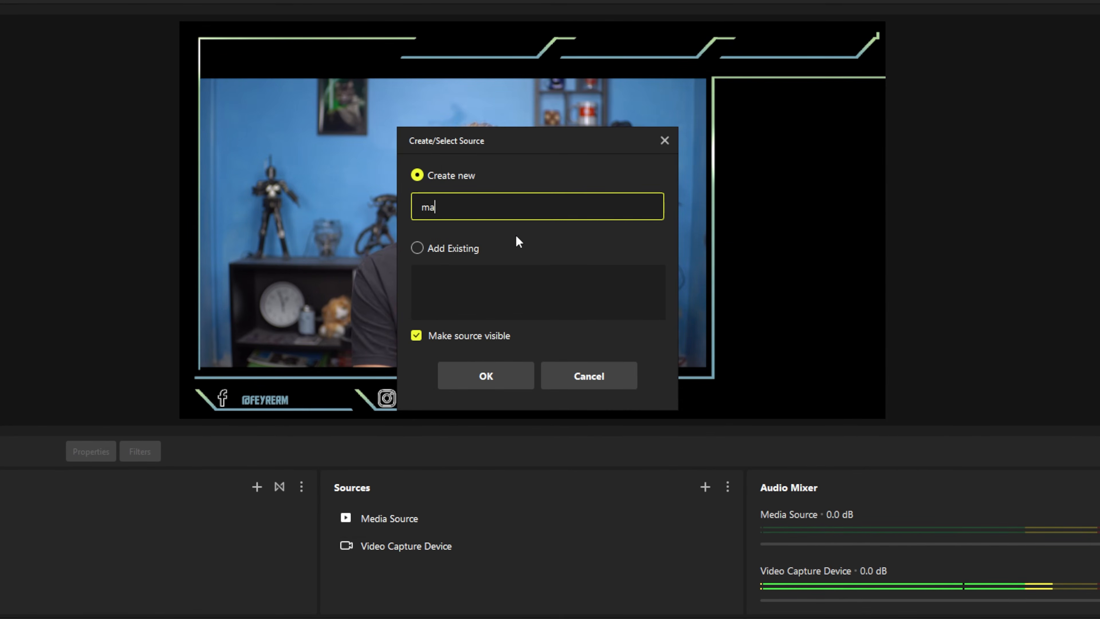
{"action": "type", "text": "in alert"}
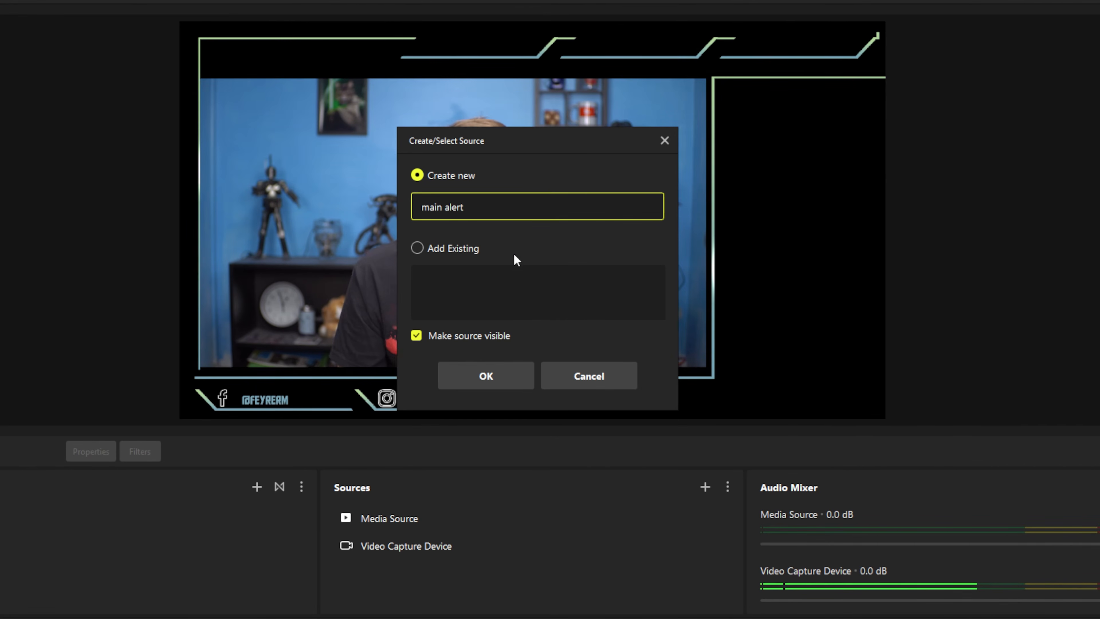
{"action": "left_click", "coordinate": [491, 374]}
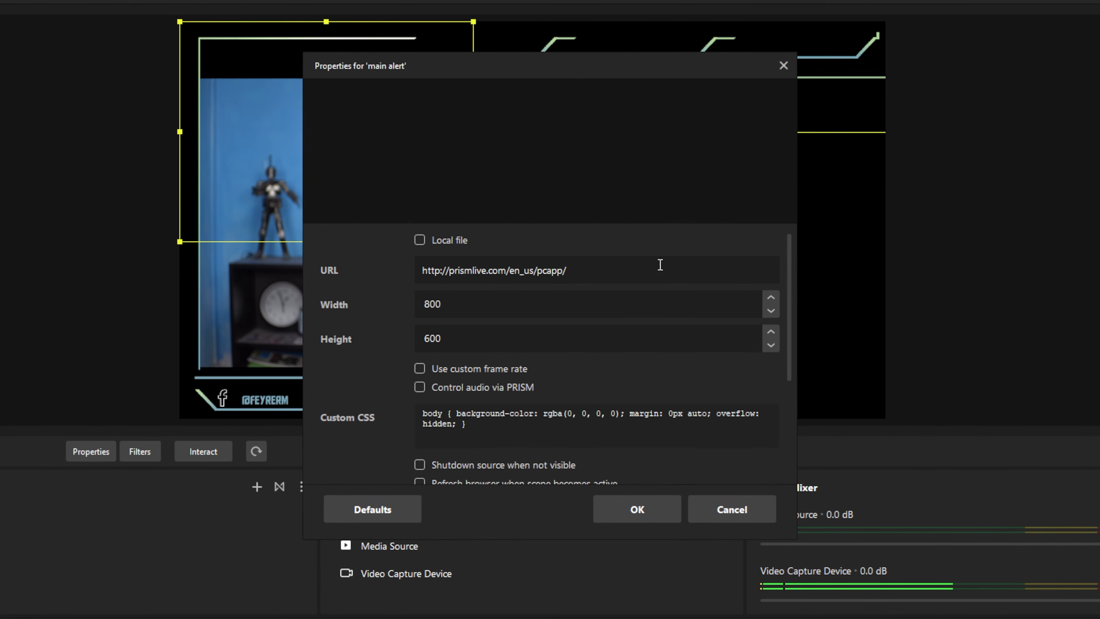
- Paste the copied overlay URL into main alert's properties, set its size to 1920 by 1080, and enable Control audio via PRISM
{"action": "left_click_drag", "start_coordinate": [665, 264], "coordinate": [343, 256]}
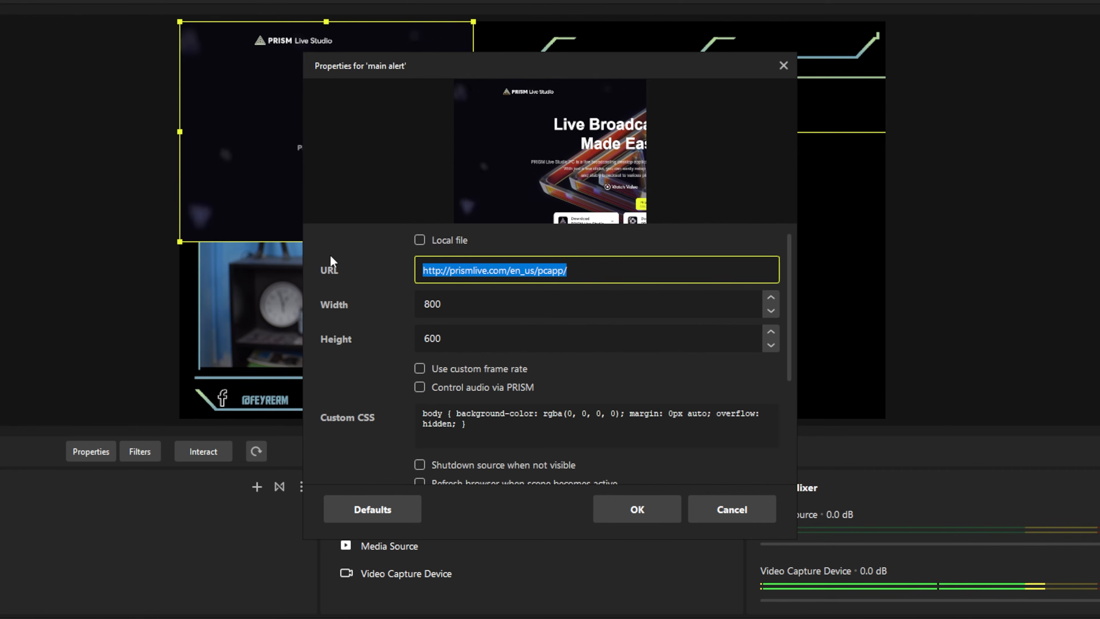
{"action": "key", "text": "ctrl+v"}
{"action": "double_click", "coordinate": [438, 304]}
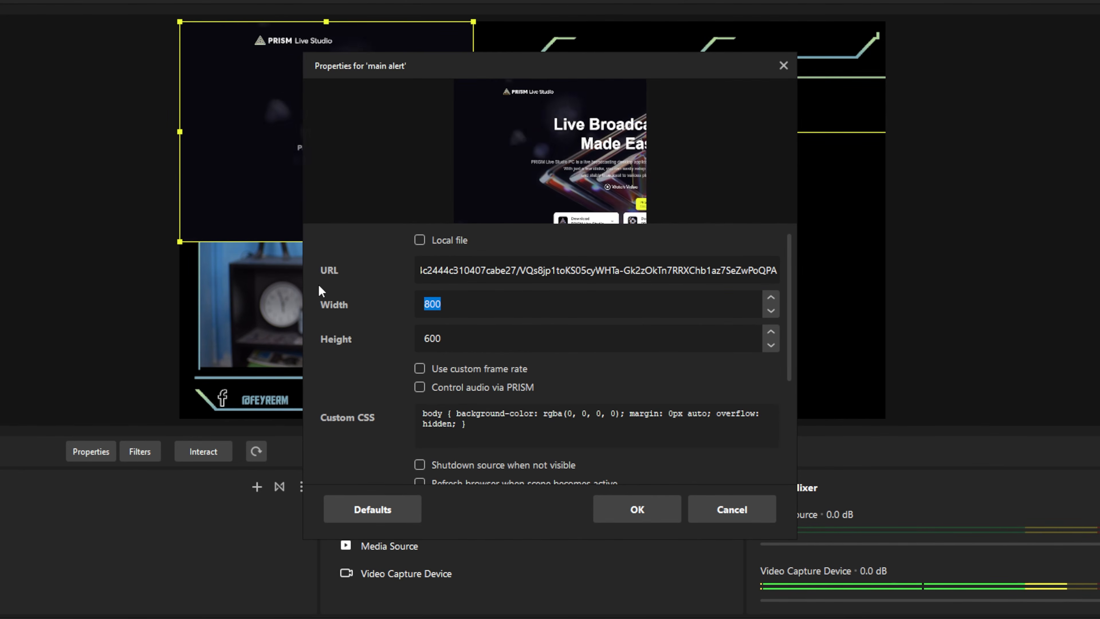
{"action": "type", "text": "1920"}
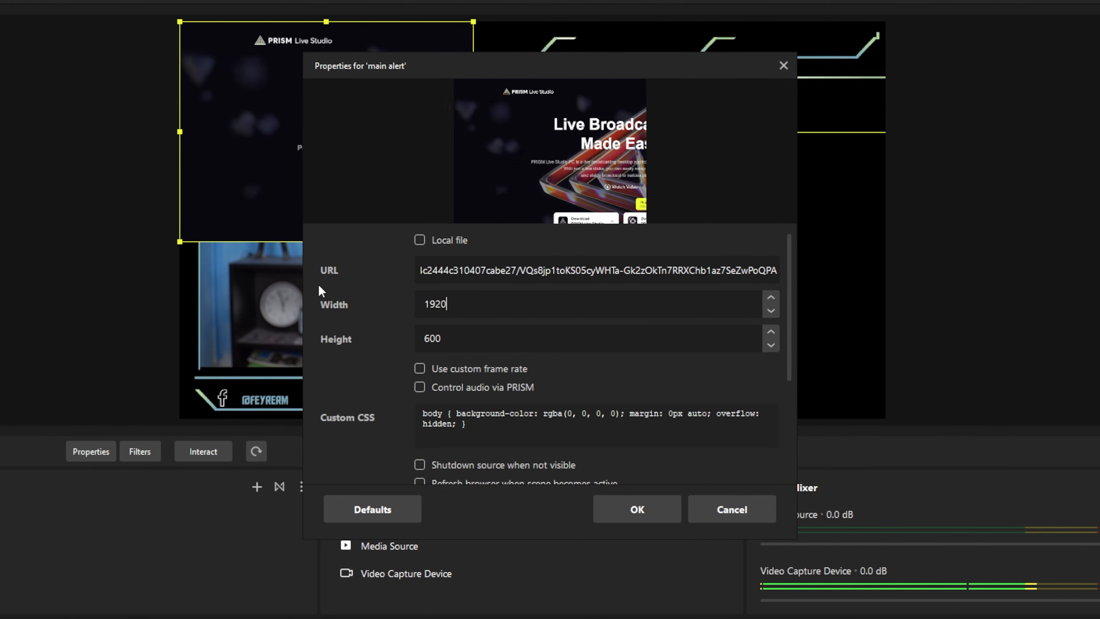
{"action": "key", "text": "Tab"}
{"action": "type", "text": "1080"}
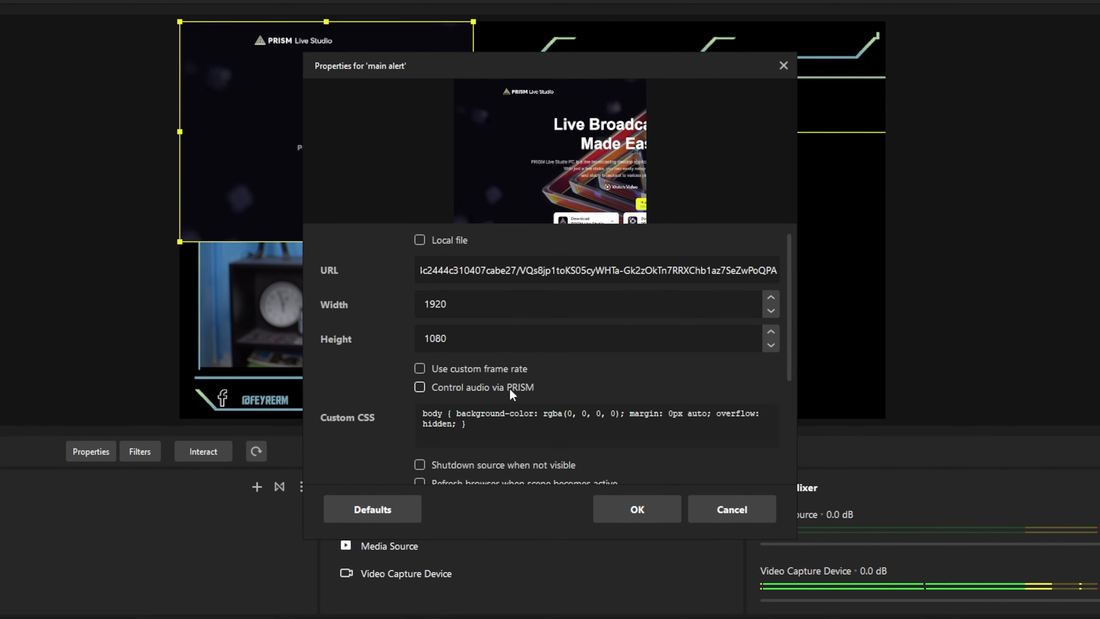
{"action": "left_click", "coordinate": [419, 387]}
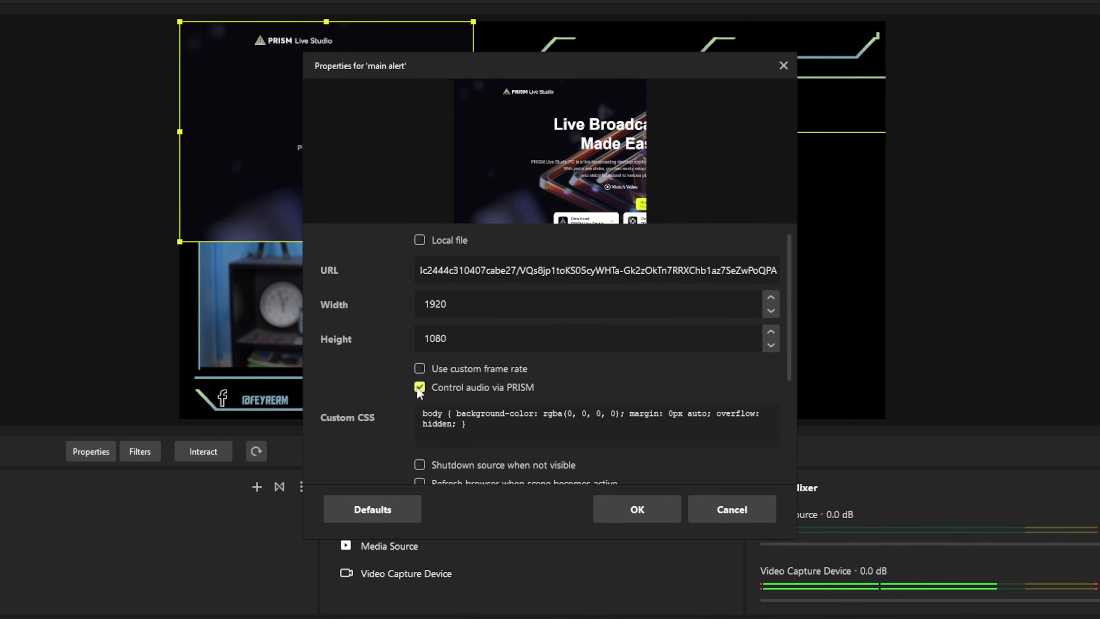
{"action": "scroll", "coordinate": [641, 411], "scroll_direction": "down", "scroll_amount": 1}
{"action": "scroll", "coordinate": [638, 410], "scroll_direction": "down", "scroll_amount": 3}
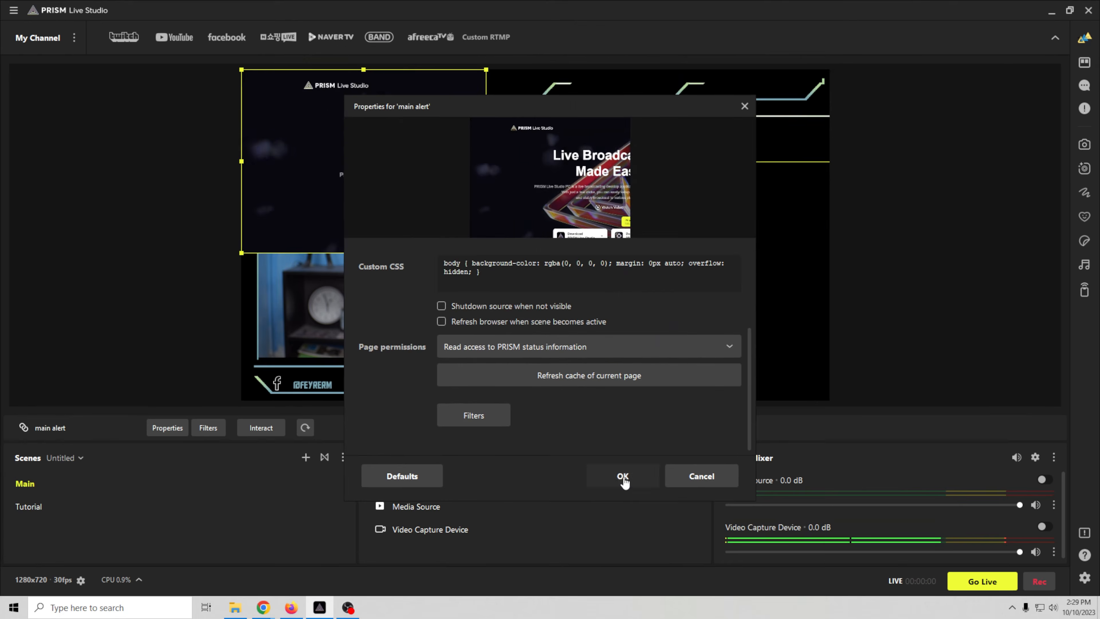
{"action": "left_click", "coordinate": [637, 510]}
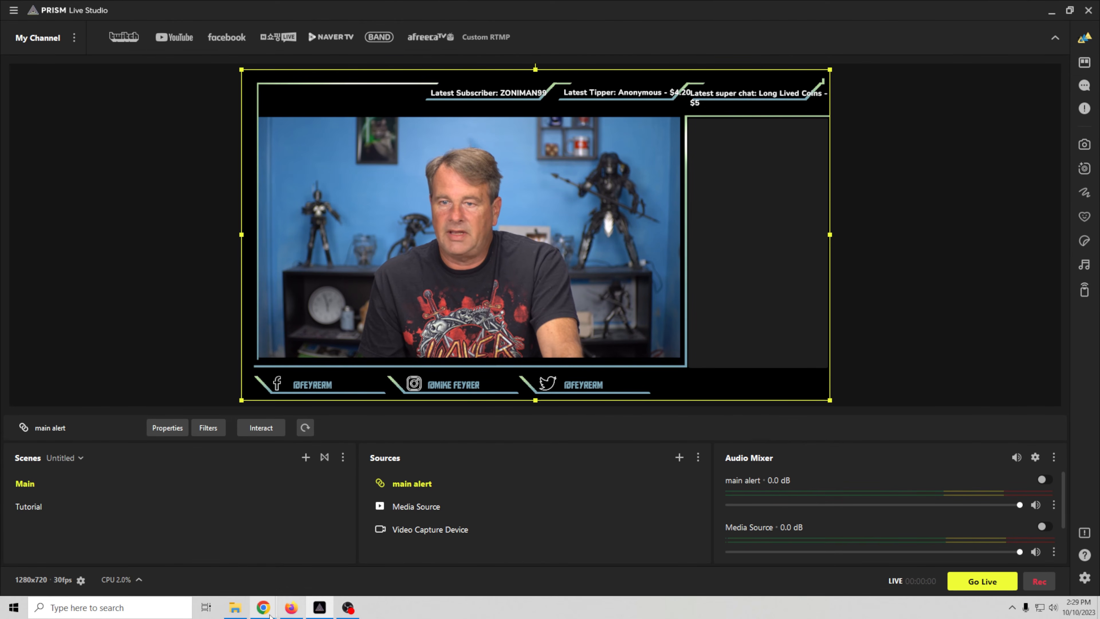
- Switch to StreamElements, place its window beside the PRISM preview, and emulate a subscriber event on the Main Screen Tut overlay
{"action": "mouse_move", "coordinate": [265, 609]}
{"action": "left_click", "coordinate": [325, 555]}
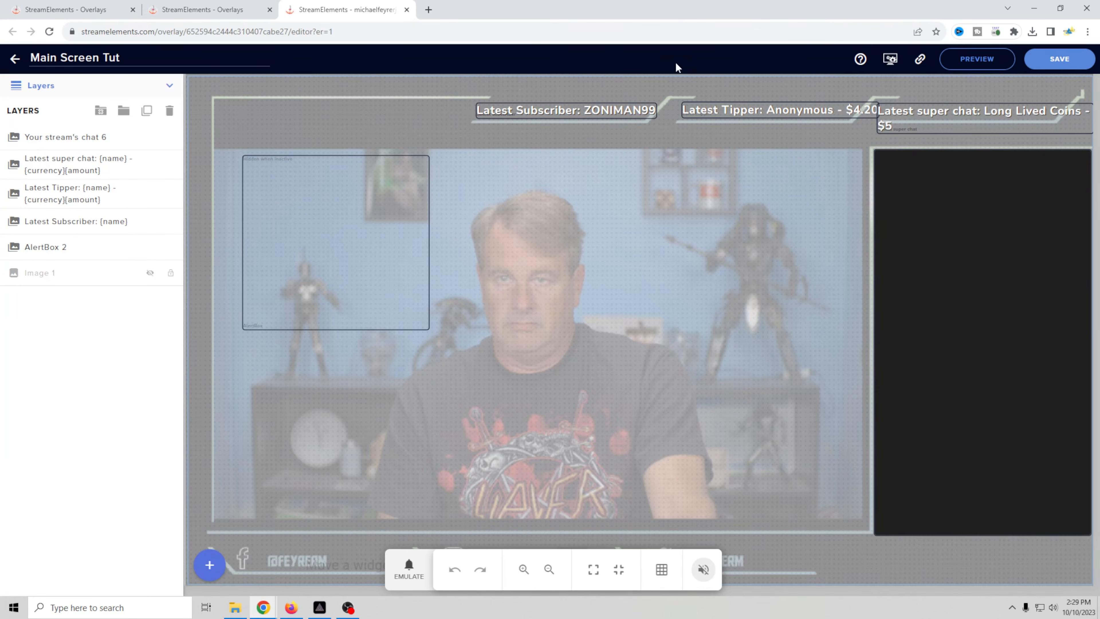
{"action": "left_click_drag", "start_coordinate": [683, 10], "coordinate": [1029, 80]}
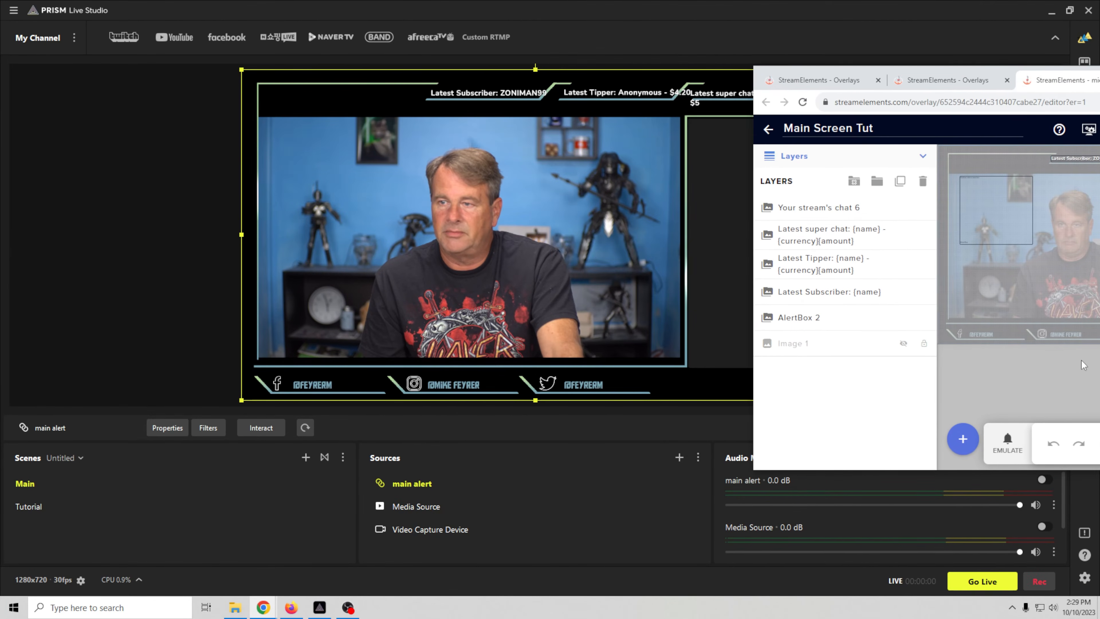
{"action": "left_click", "coordinate": [963, 439]}
{"action": "left_click", "coordinate": [1000, 460]}
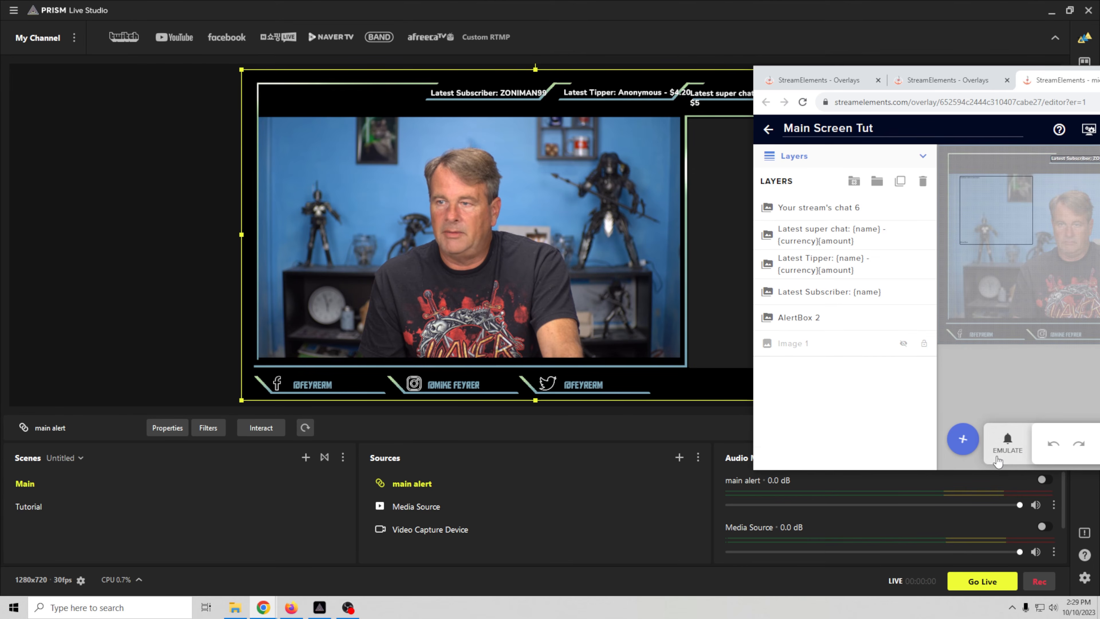
{"action": "left_click", "coordinate": [1007, 444]}
{"action": "left_click", "coordinate": [1034, 312]}
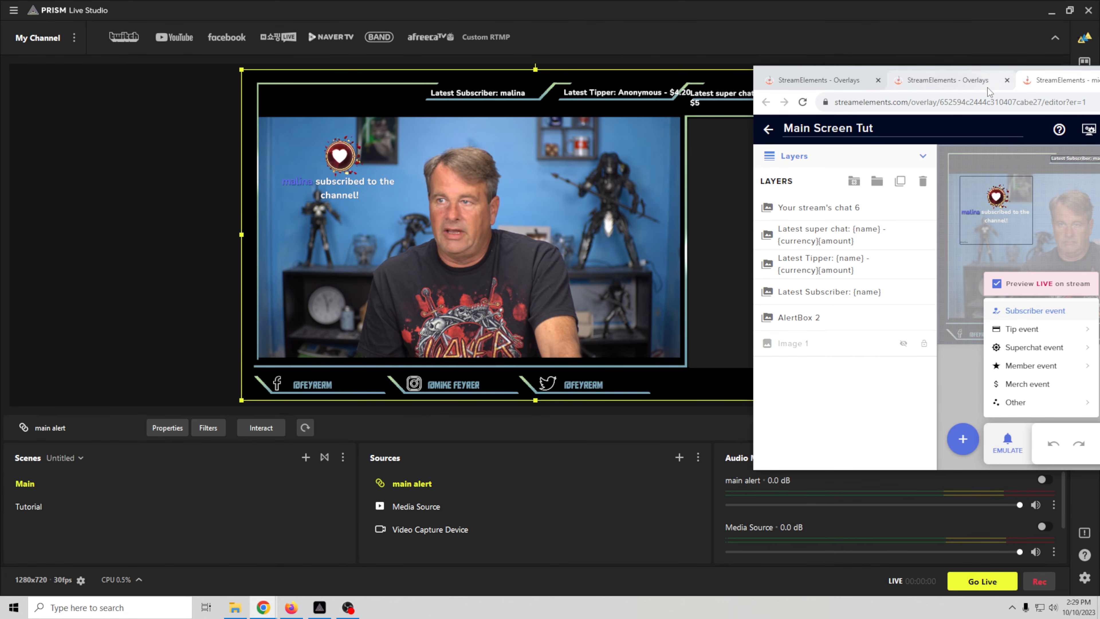
{"action": "left_click_drag", "start_coordinate": [974, 71], "coordinate": [299, 289]}
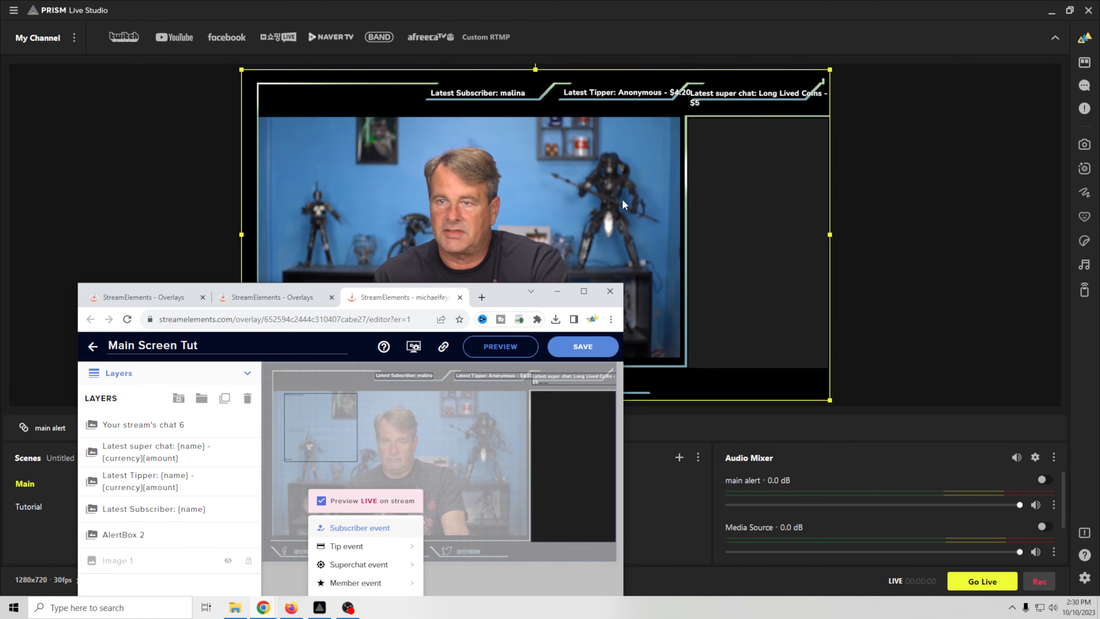
{"action": "left_click_drag", "start_coordinate": [508, 301], "coordinate": [957, 63]}
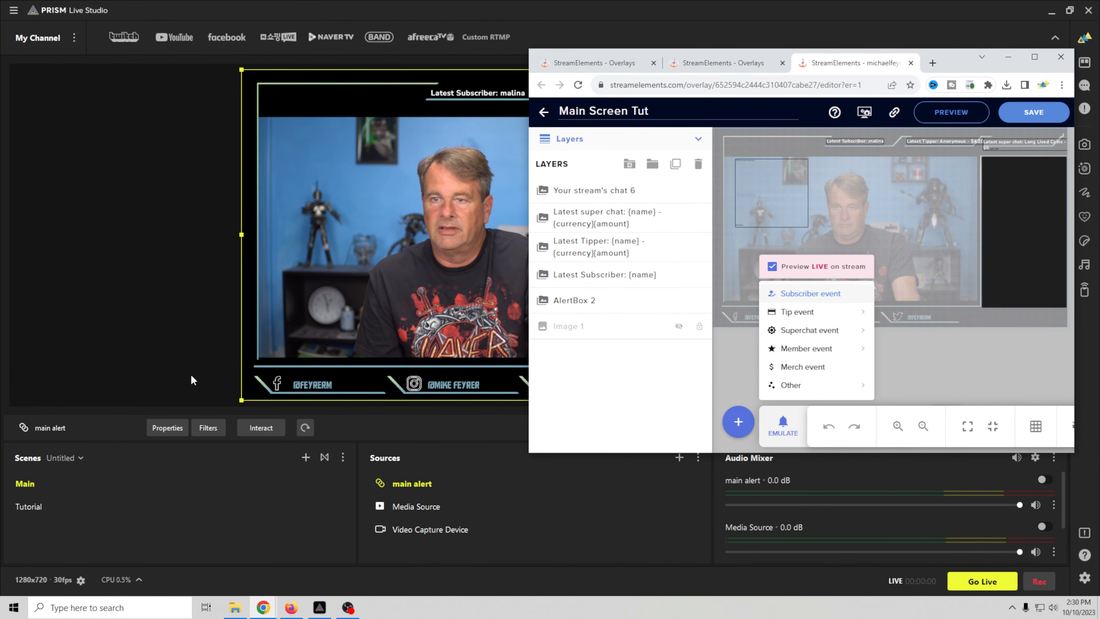
- Select the Tutorial scene in PRISM Live Studio and save the Main Screen Tut overlay in StreamElements
{"action": "left_click", "coordinate": [26, 506]}
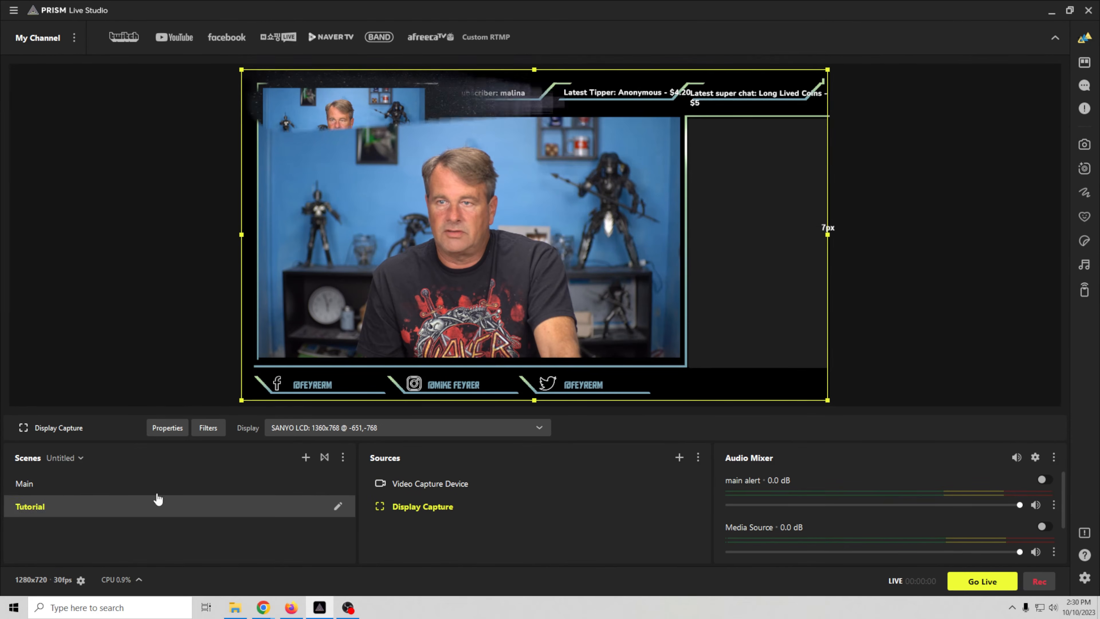
{"action": "mouse_move", "coordinate": [263, 607]}
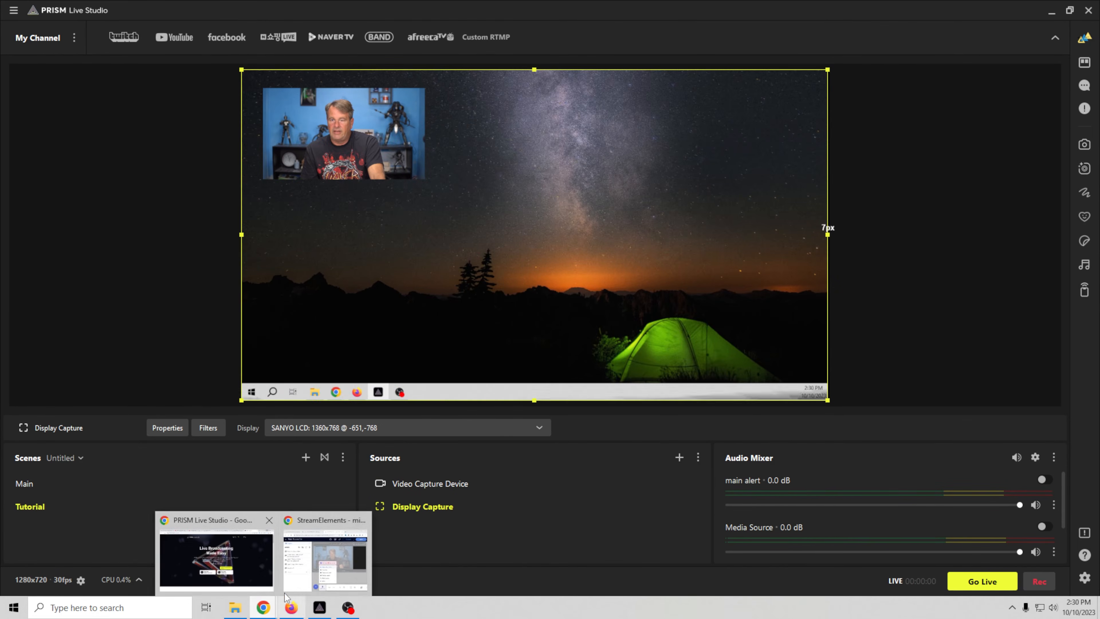
{"action": "left_click", "coordinate": [312, 566]}
{"action": "double_click", "coordinate": [976, 69]}
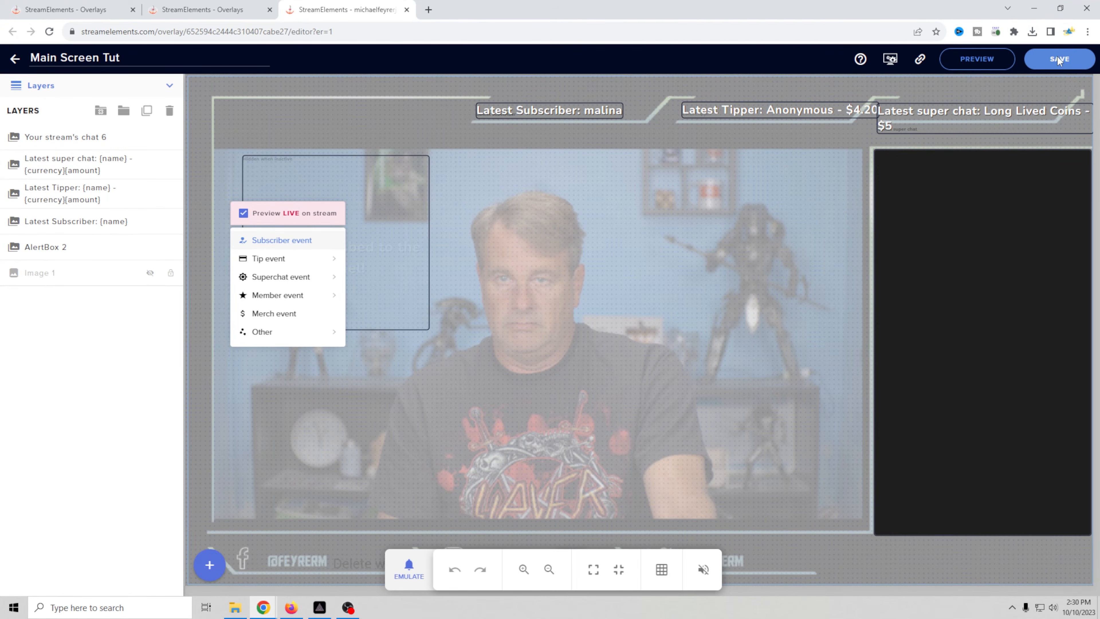
{"action": "left_click", "coordinate": [1058, 61]}
- Return to the overlay list, copy the Tut overlay tut overlay's URL from its editor, and switch back to PRISM Live Studio
{"action": "left_click", "coordinate": [16, 62]}
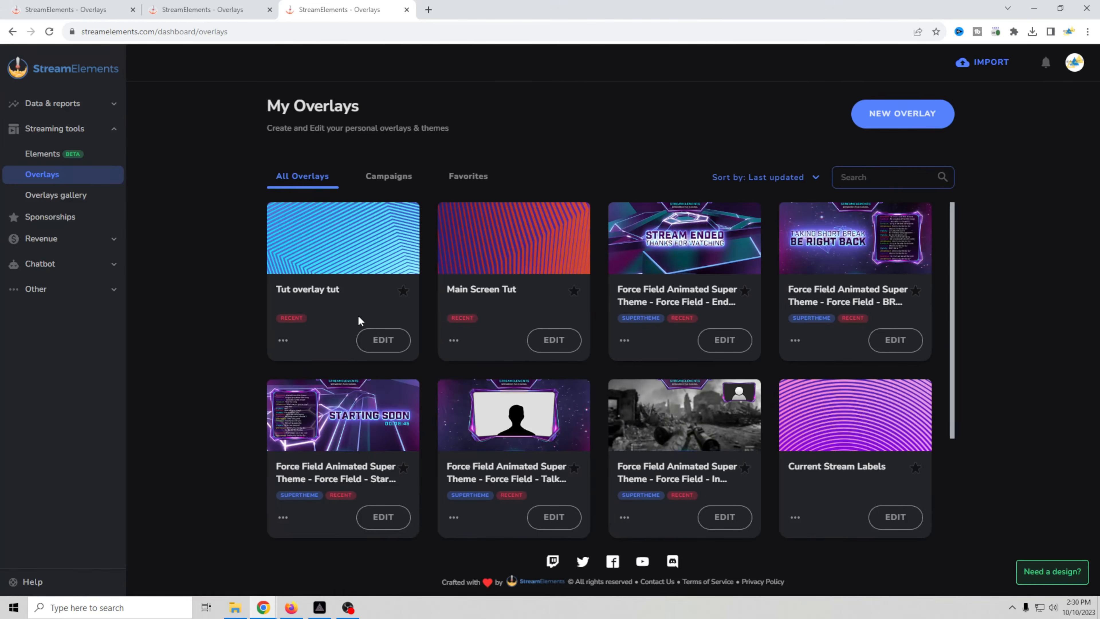
{"action": "left_click", "coordinate": [374, 349]}
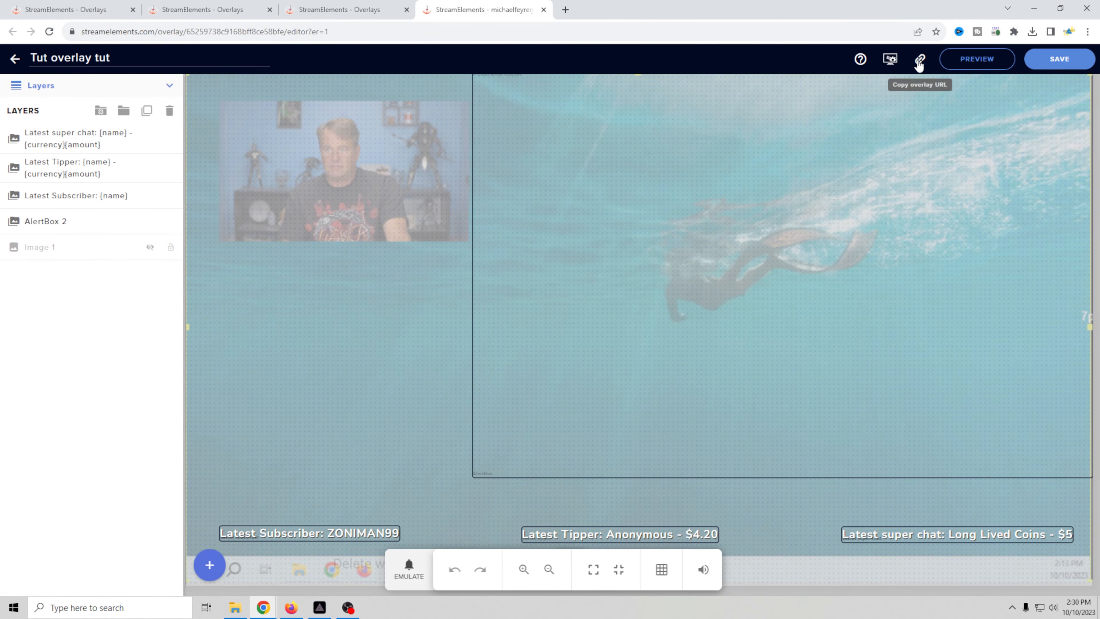
{"action": "left_click", "coordinate": [919, 64]}
{"action": "double_click", "coordinate": [789, 5]}
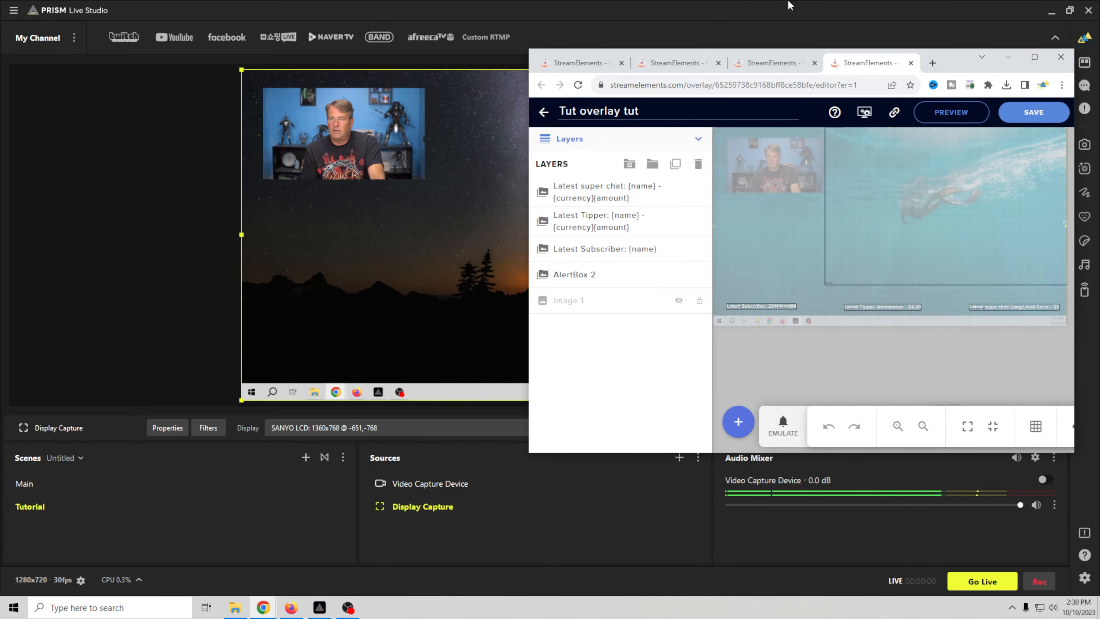
{"action": "left_click", "coordinate": [191, 206]}
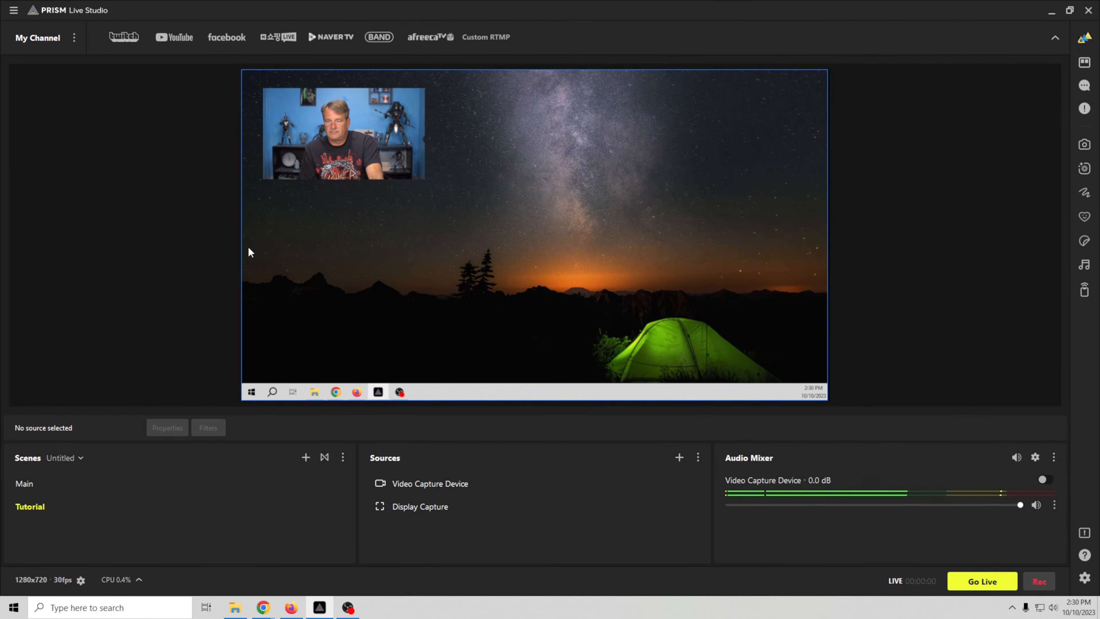
- Add a new Browser source named "alert tut" to the Tutorial scene
{"action": "left_click", "coordinate": [680, 457]}
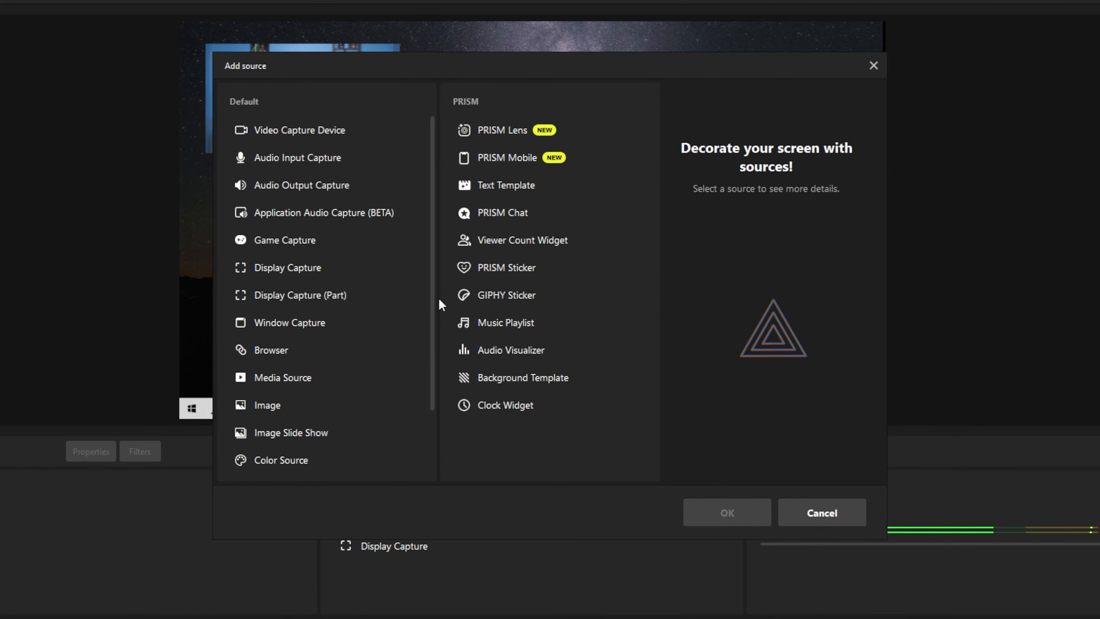
{"action": "left_click", "coordinate": [263, 360]}
{"action": "left_click", "coordinate": [713, 514]}
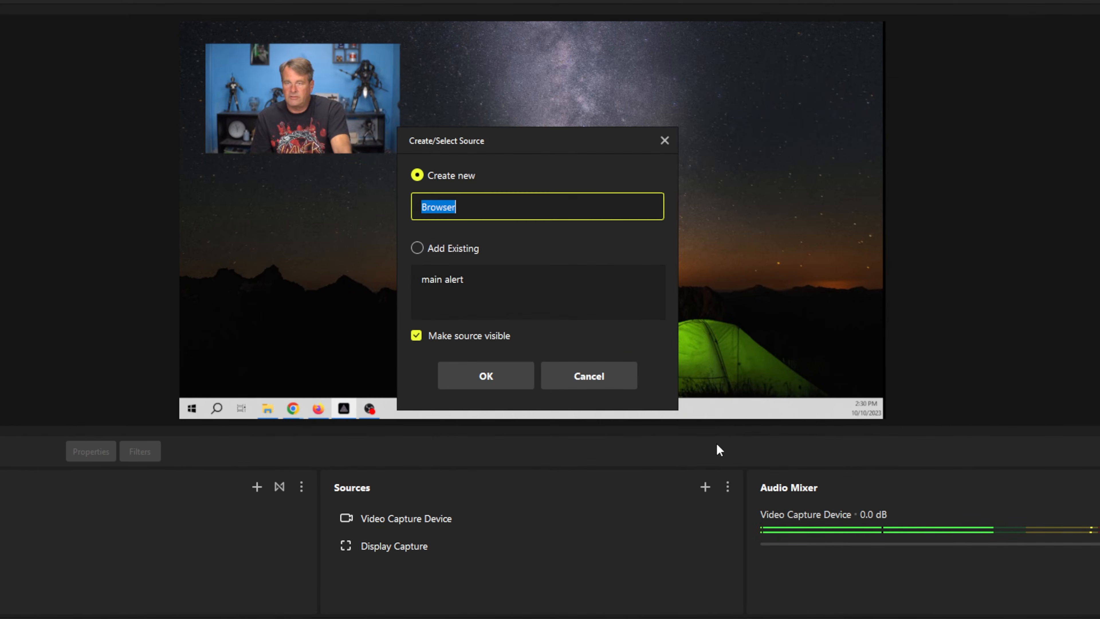
{"action": "type", "text": "alert tut"}
{"action": "left_click", "coordinate": [480, 381]}
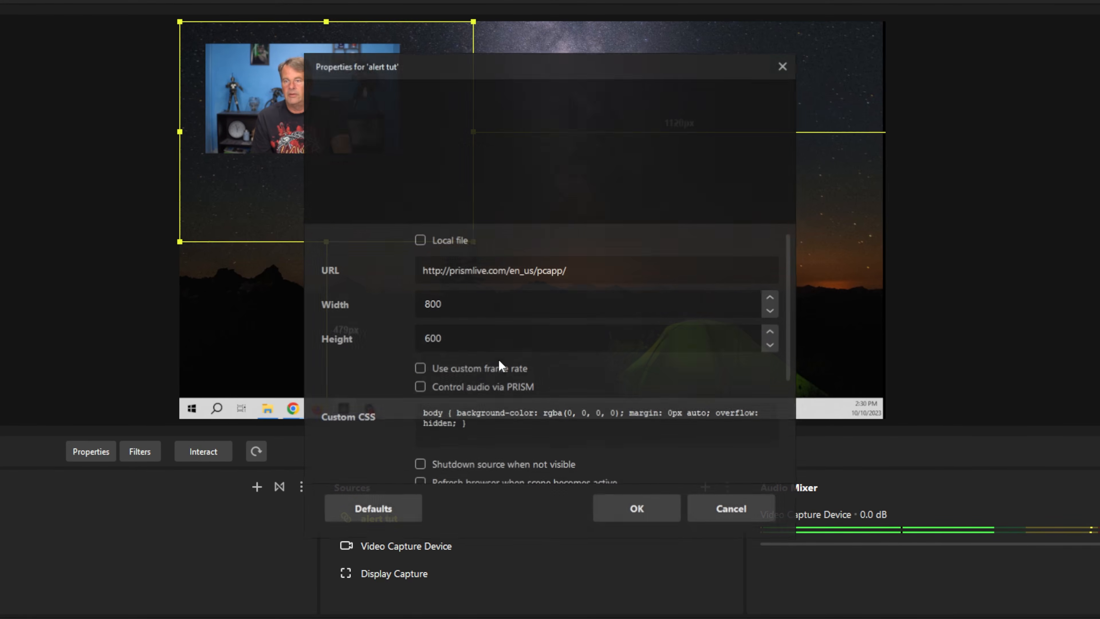
- Paste the copied overlay URL into alert tut's properties, set its size to 1920 by 1080, and enable Control audio via PRISM
{"action": "left_click_drag", "start_coordinate": [579, 270], "coordinate": [298, 250]}
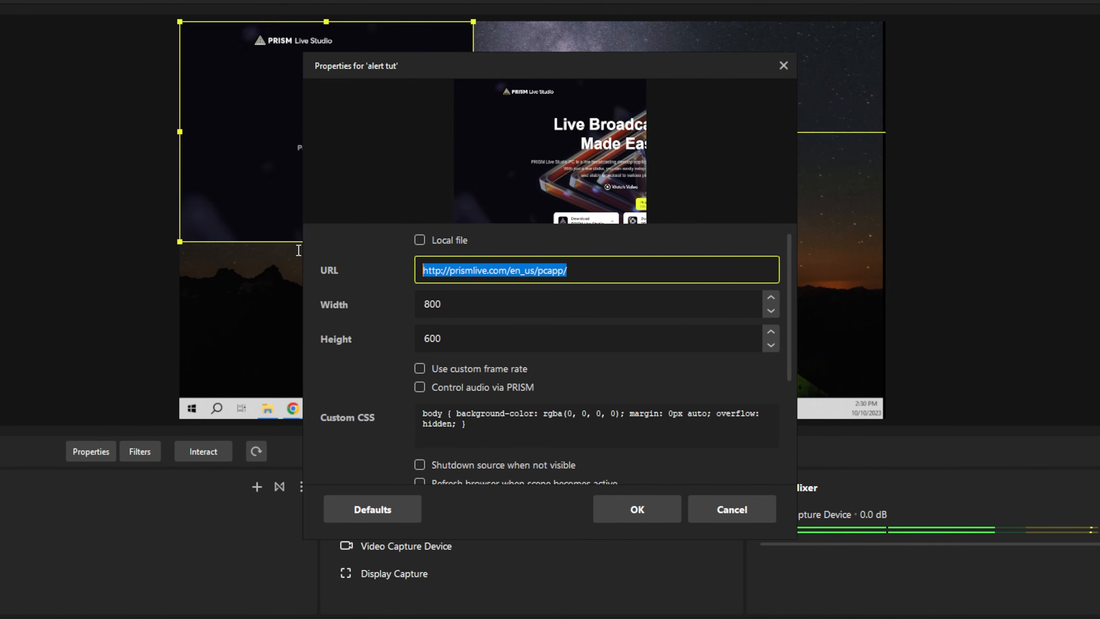
{"action": "key", "text": "ctrl+v"}
{"action": "key", "text": "Tab"}
{"action": "type", "text": "1920"}
{"action": "key", "text": "Tab"}
{"action": "type", "text": "1080"}
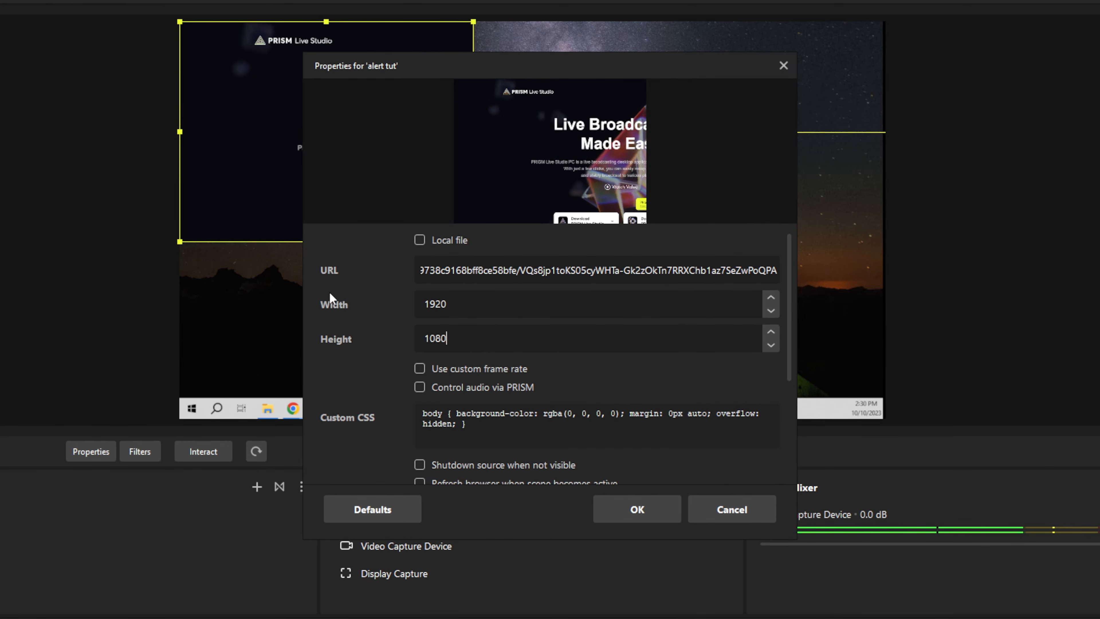
{"action": "left_click", "coordinate": [419, 388]}
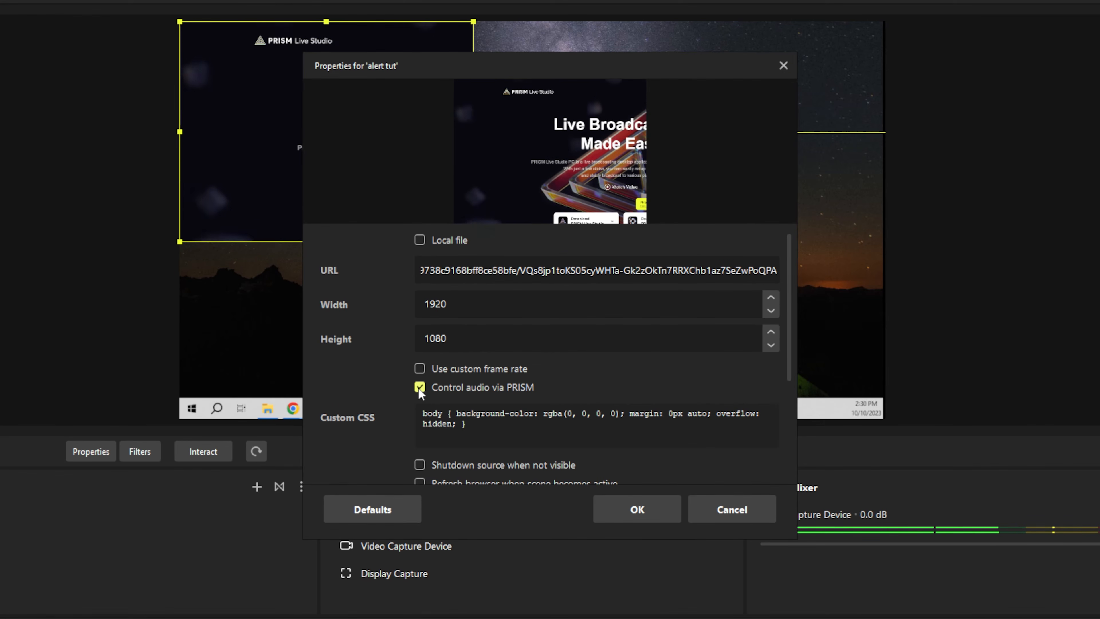
{"action": "left_click", "coordinate": [638, 509]}
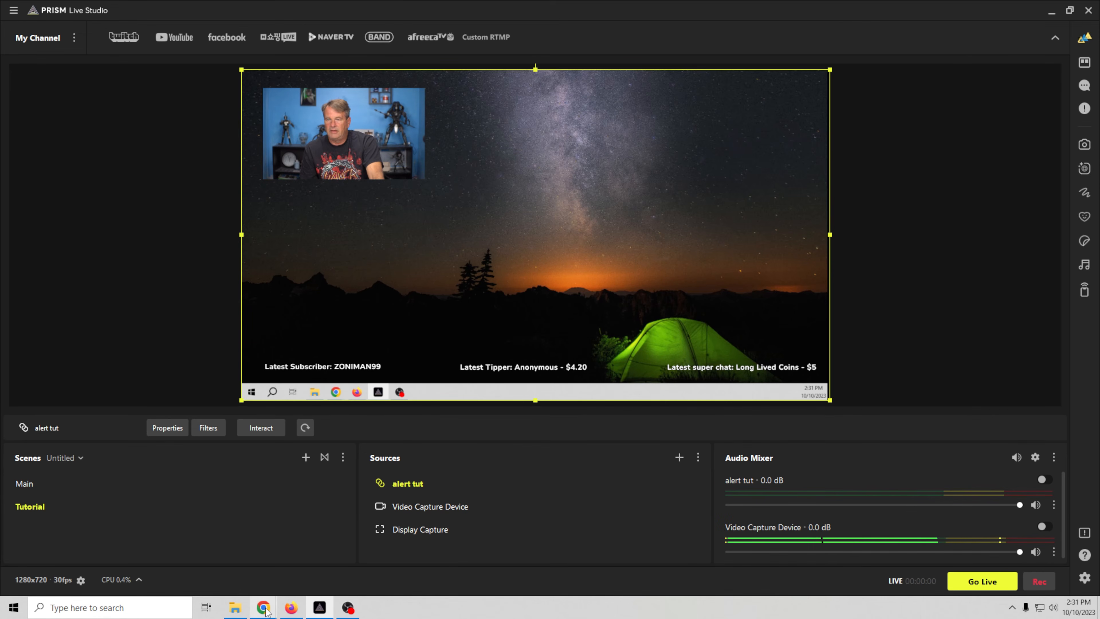
- Switch to the StreamElements editor, emulate a $10 tip event, and move the browser window off the alert area of the PRISM preview
{"action": "mouse_move", "coordinate": [265, 609]}
{"action": "left_click", "coordinate": [260, 559]}
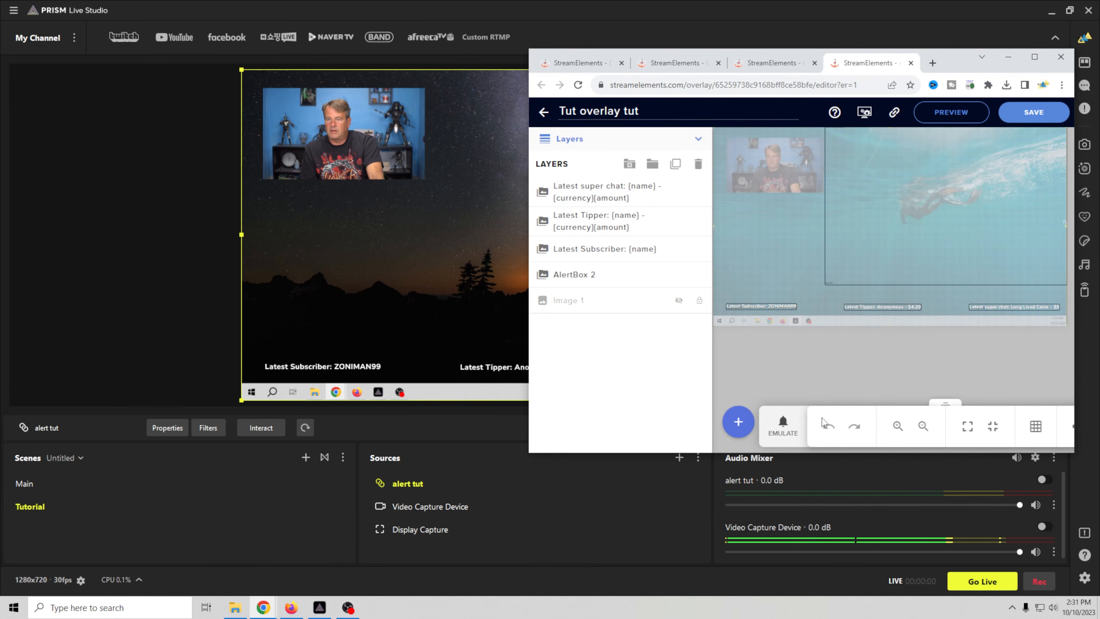
{"action": "left_click", "coordinate": [782, 427]}
{"action": "mouse_move", "coordinate": [802, 322]}
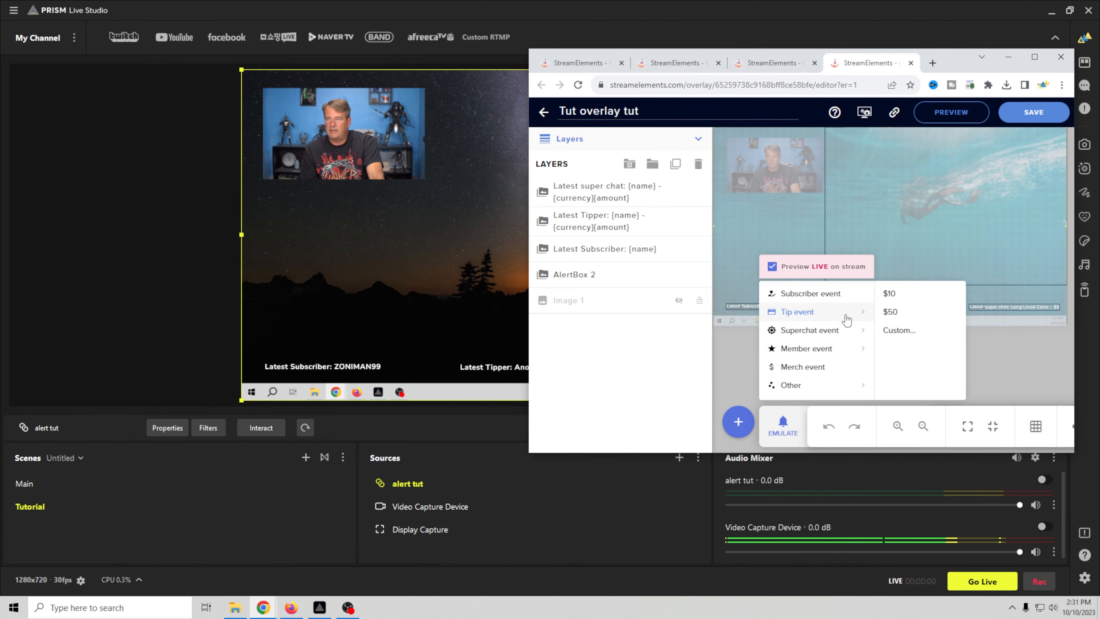
{"action": "left_click_drag", "start_coordinate": [966, 62], "coordinate": [249, 259]}
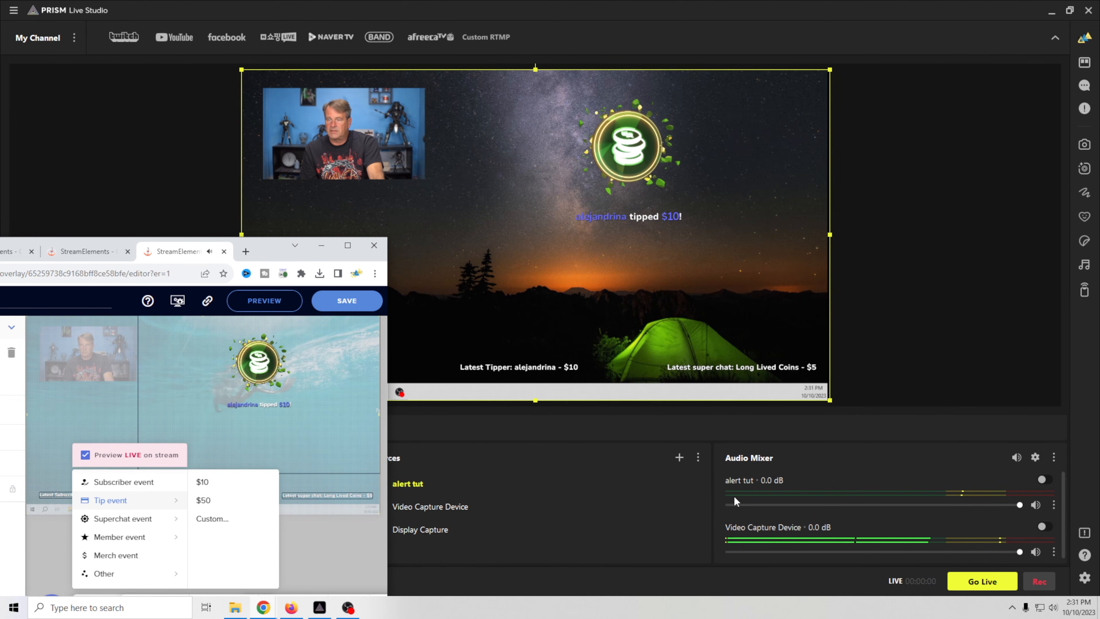
{"action": "left_click_drag", "start_coordinate": [270, 254], "coordinate": [305, 147]}
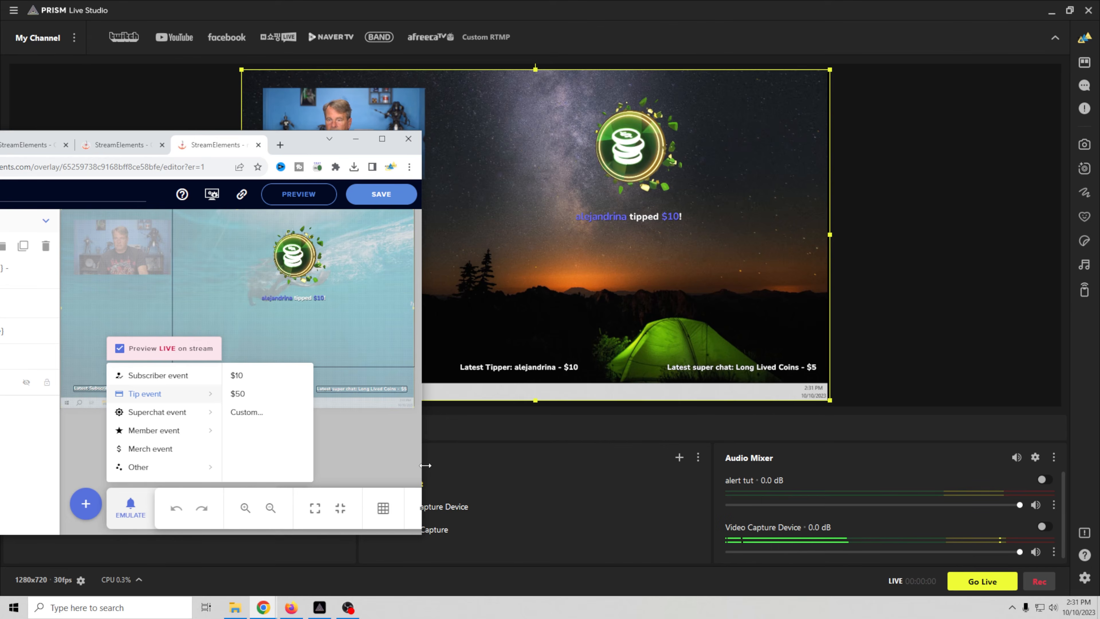
- Mute the sound in the overlay editor, widening the browser window to reach the control and narrowing it again
{"action": "left_click_drag", "start_coordinate": [424, 465], "coordinate": [489, 470]}
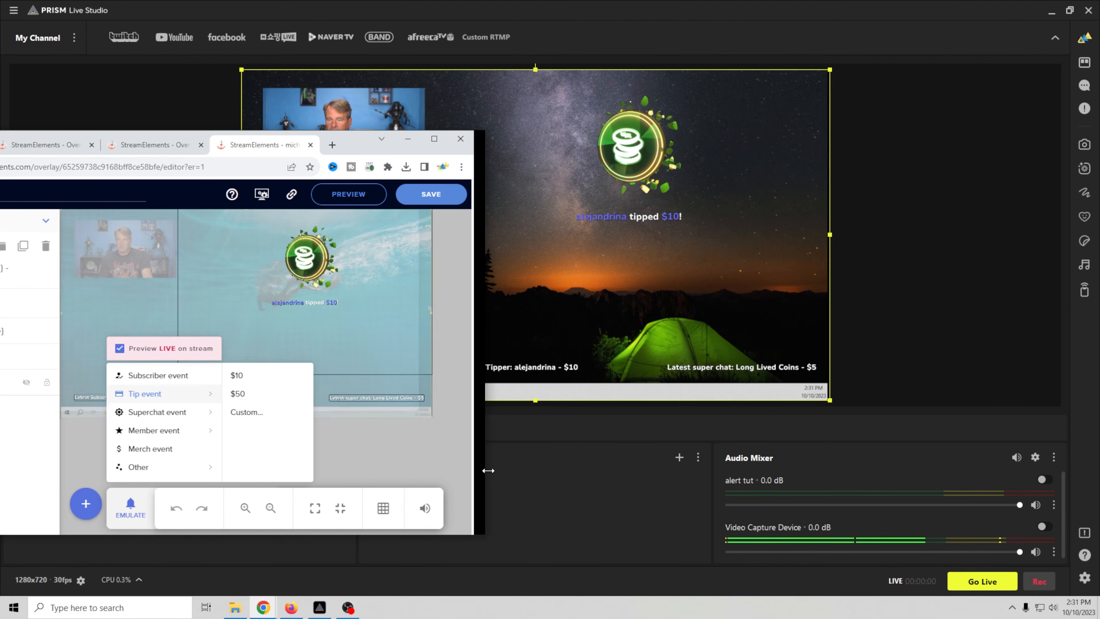
{"action": "left_click", "coordinate": [426, 509]}
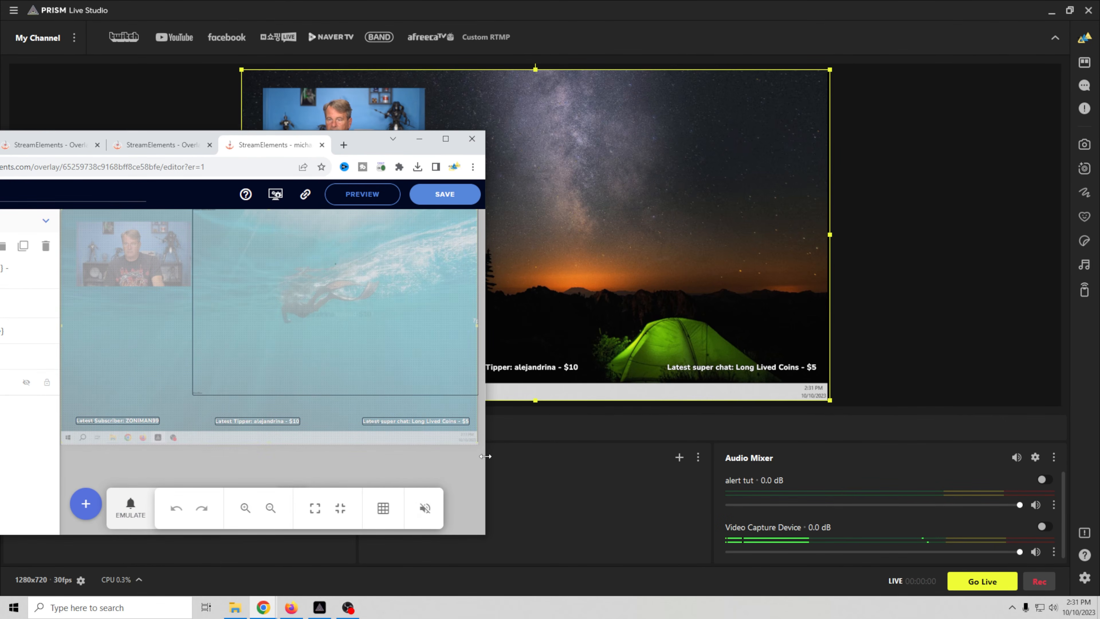
{"action": "left_click_drag", "start_coordinate": [485, 456], "coordinate": [352, 456]}
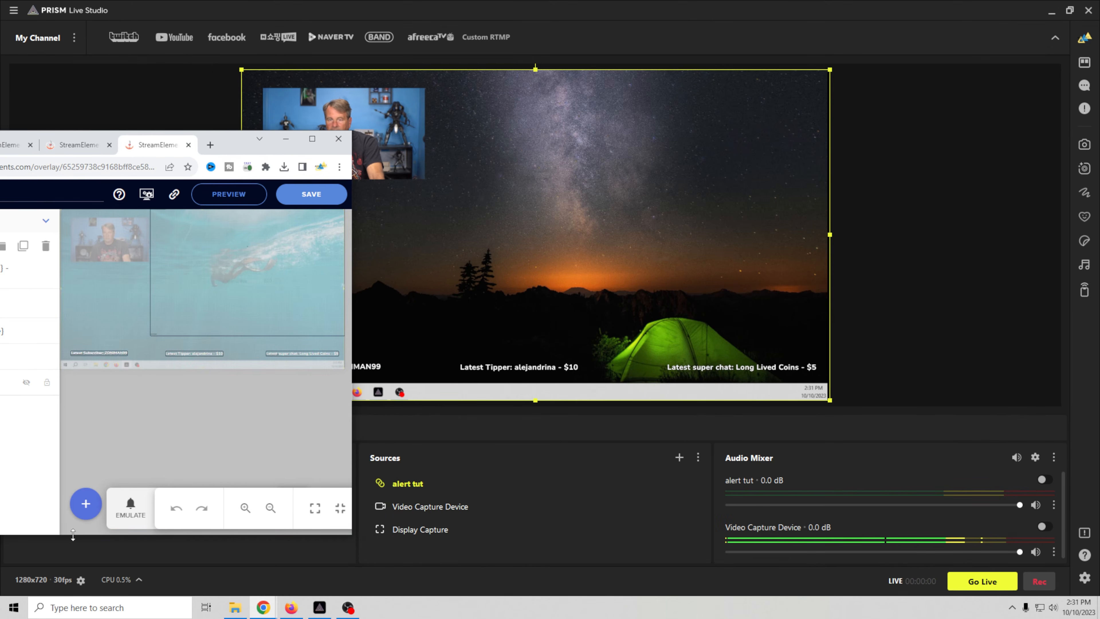
- Emulate a $50 tip event to test the alert in the Tutorial scene, then minimize the browser window
{"action": "left_click", "coordinate": [128, 513]}
{"action": "mouse_move", "coordinate": [147, 399]}
{"action": "left_click", "coordinate": [238, 394]}
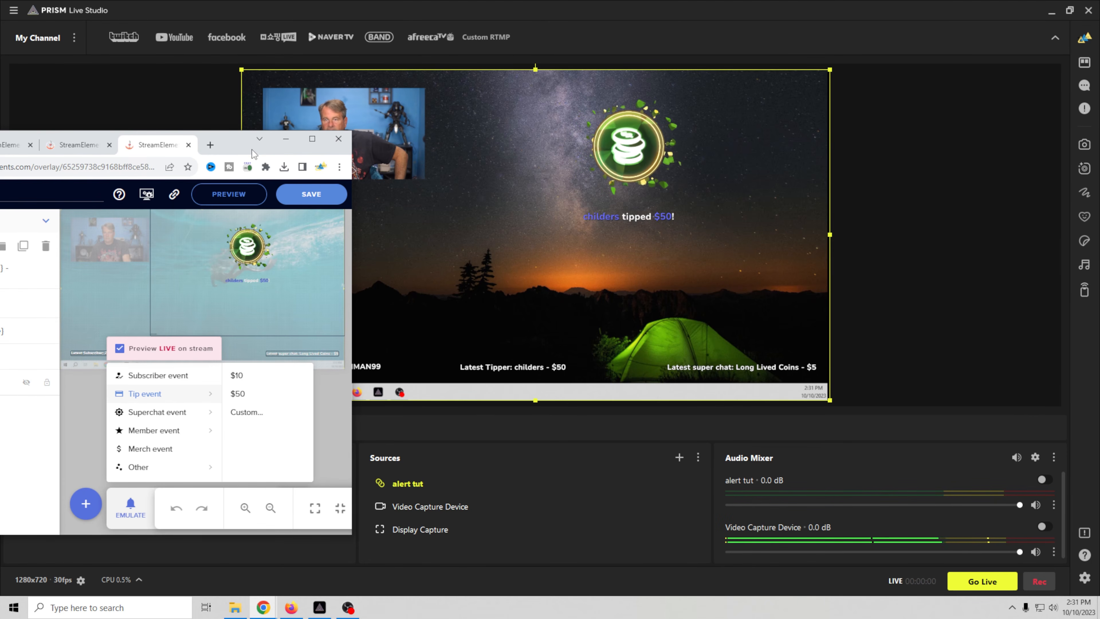
{"action": "left_click", "coordinate": [285, 138]}
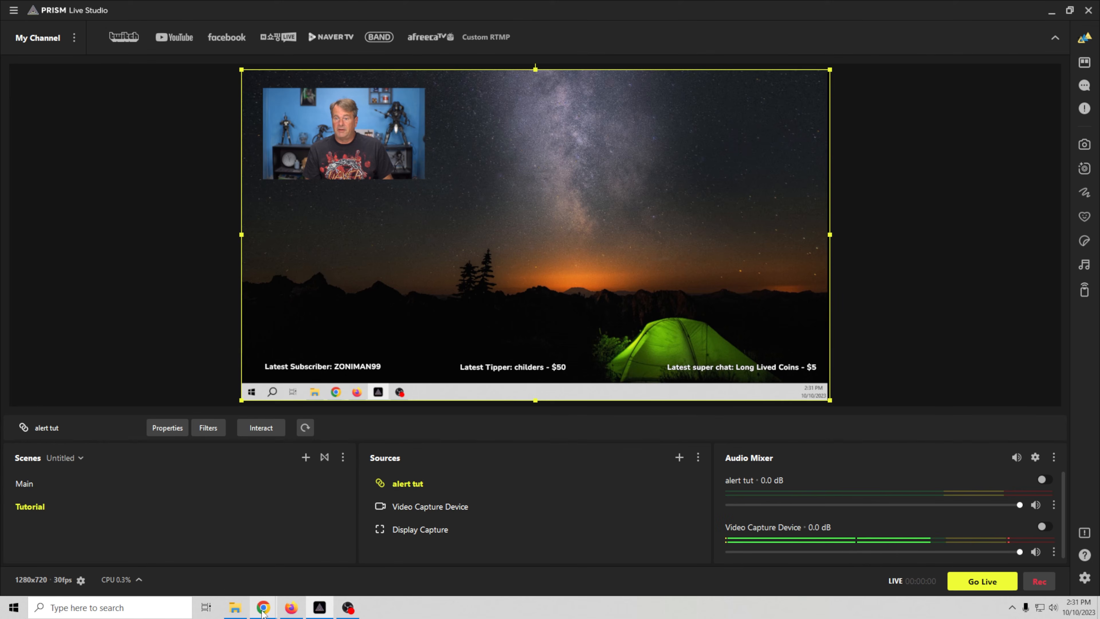
- Maximize the StreamElements editor, place AlertBox 2 directly below the webcam area, resize it to about 564 by 458 px, and save
{"action": "mouse_move", "coordinate": [263, 609]}
{"action": "left_click", "coordinate": [303, 573]}
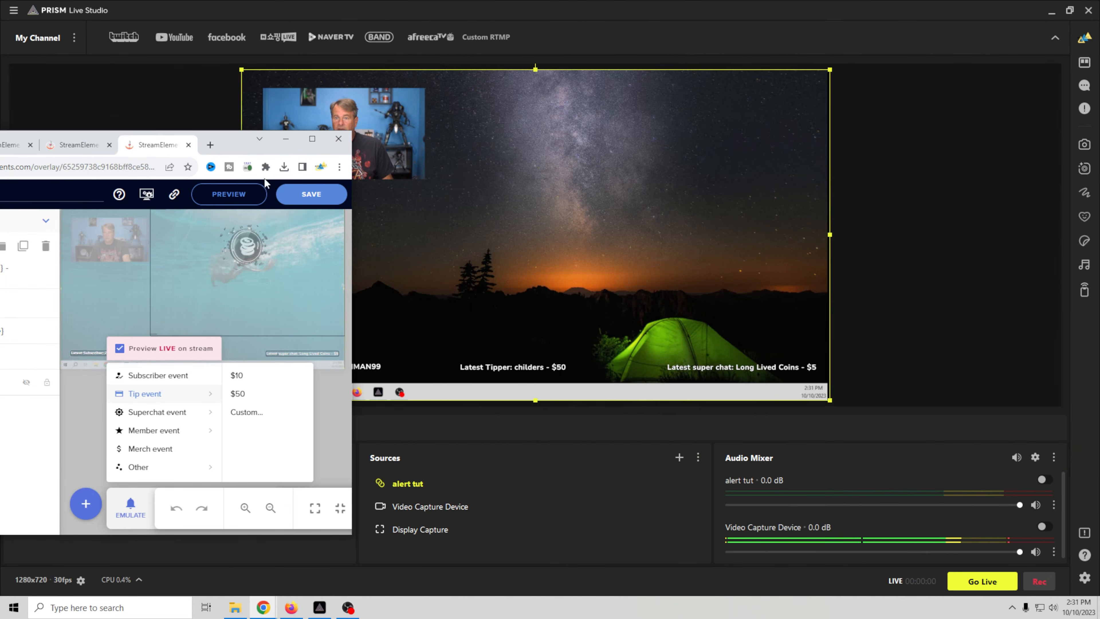
{"action": "left_click_drag", "start_coordinate": [231, 144], "coordinate": [758, 109]}
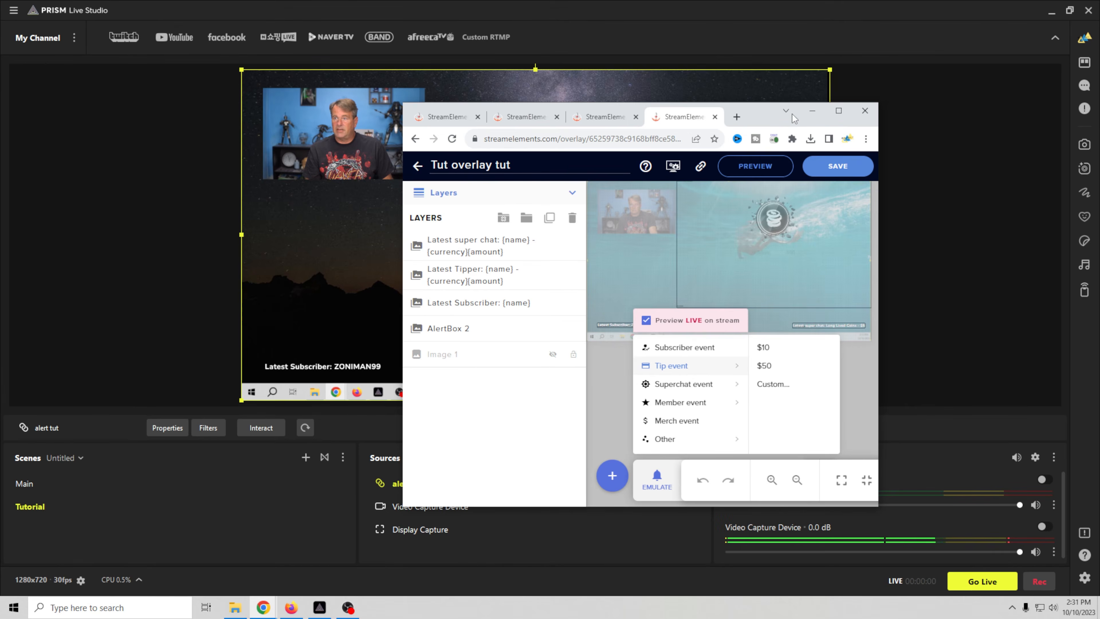
{"action": "left_click", "coordinate": [839, 112]}
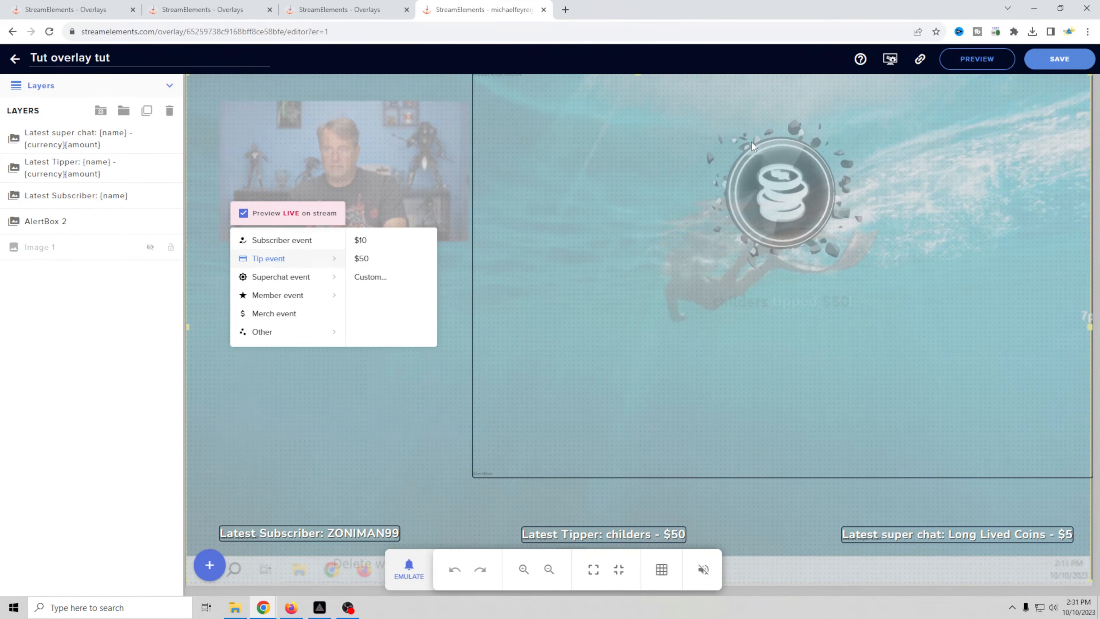
{"action": "left_click", "coordinate": [764, 188]}
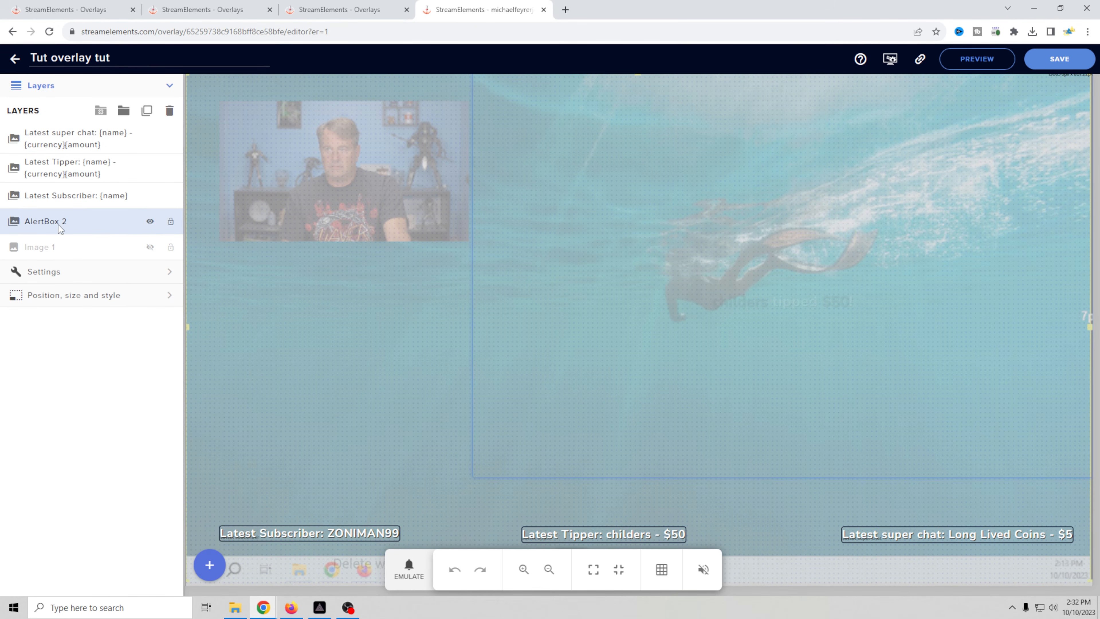
{"action": "left_click_drag", "start_coordinate": [695, 327], "coordinate": [608, 347]}
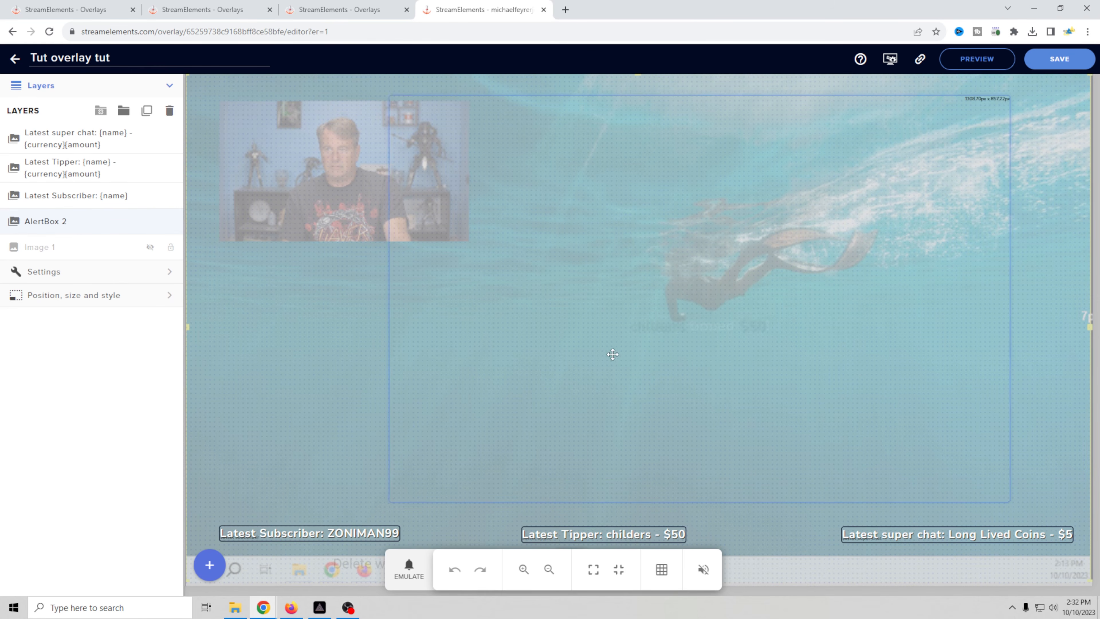
{"action": "left_click_drag", "start_coordinate": [1004, 98], "coordinate": [400, 318]}
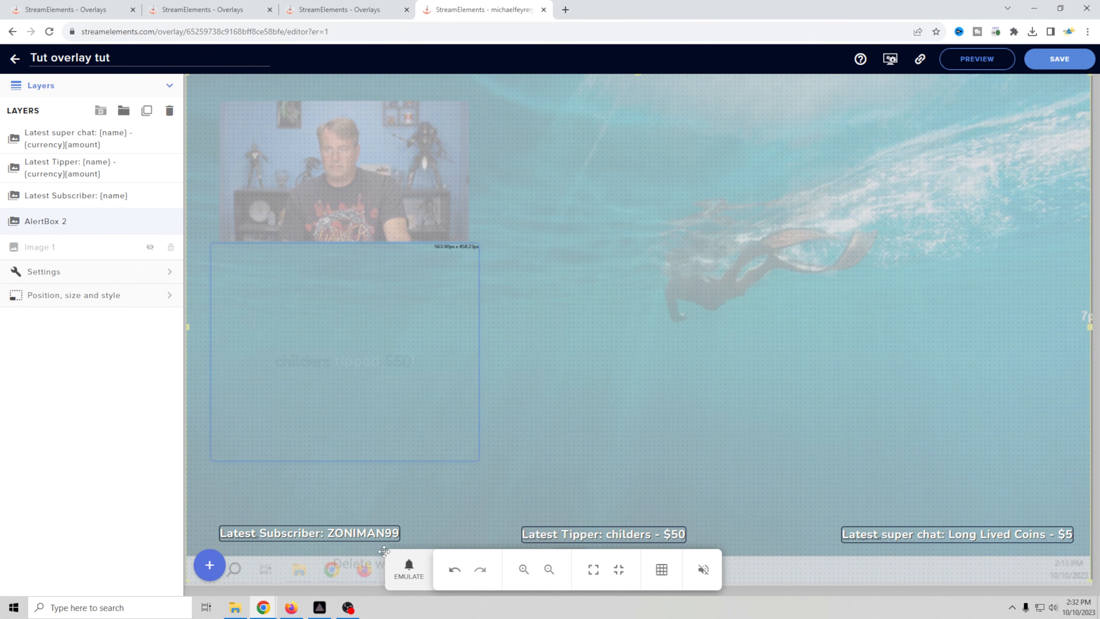
{"action": "left_click", "coordinate": [1059, 61]}
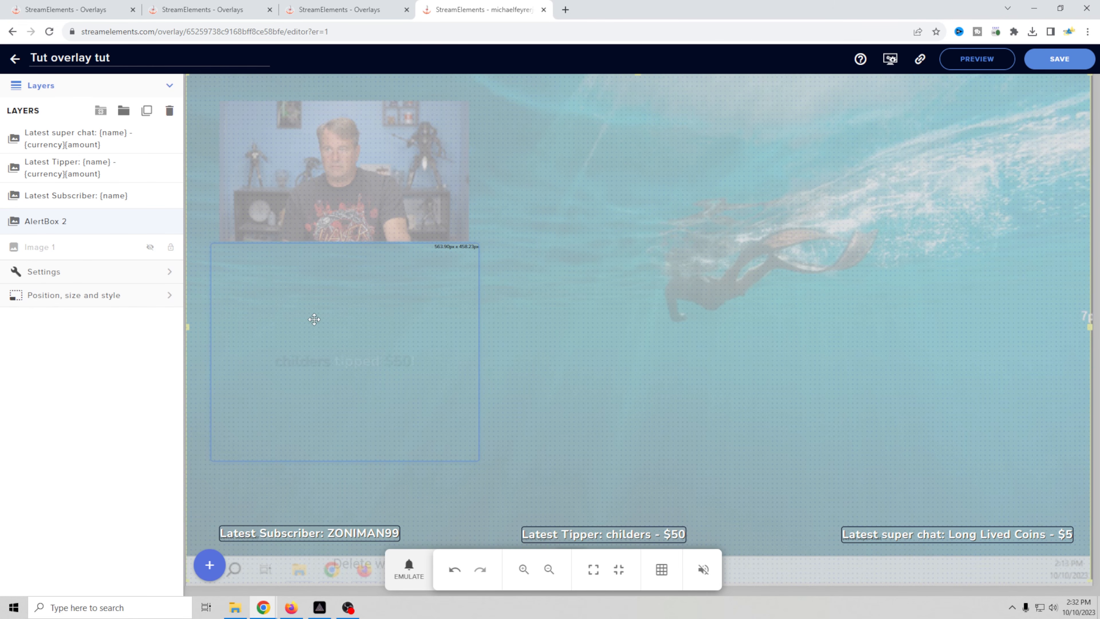
- Emulate a subscriber event and switch to PRISM Live Studio to check the alert's position
{"action": "left_click", "coordinate": [408, 569]}
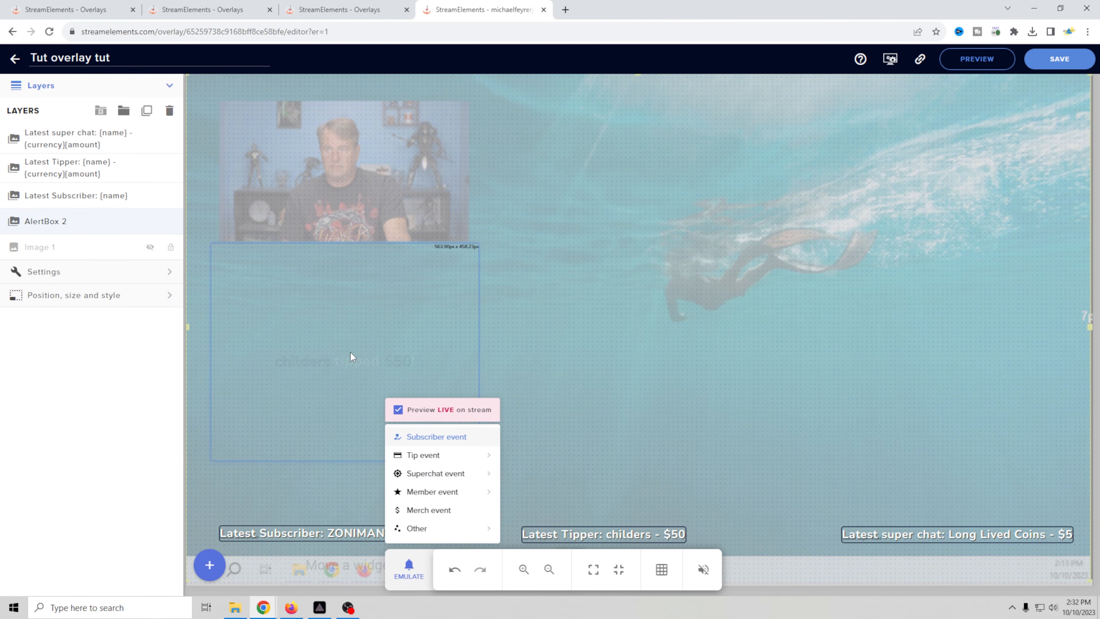
{"action": "left_click", "coordinate": [319, 607]}
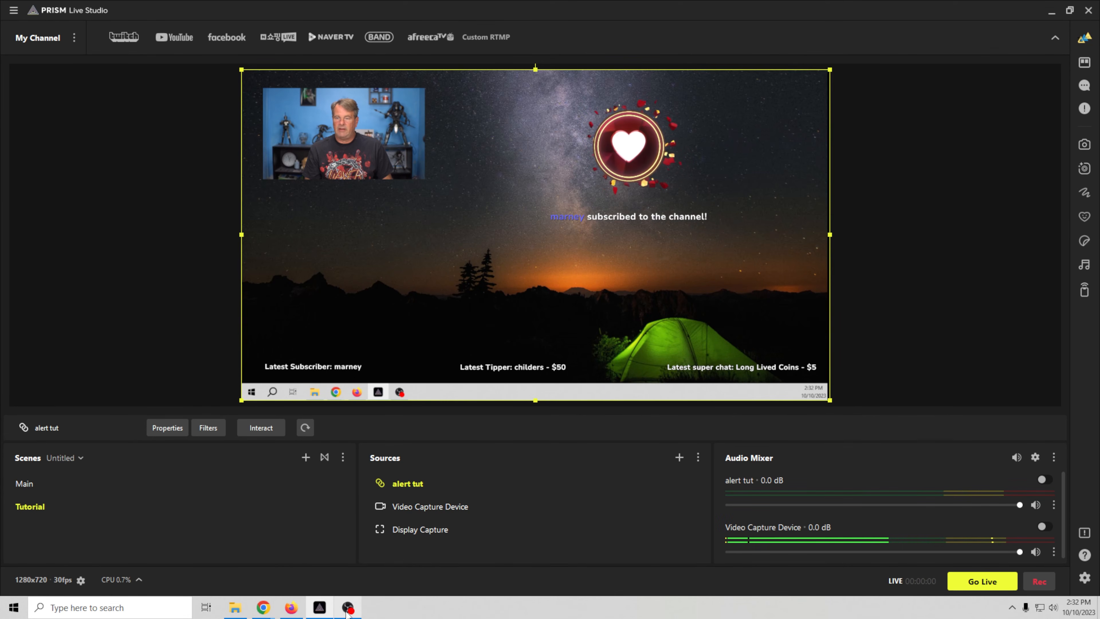
- Return to StreamElements, save the Tut overlay tut overlay, emulate a tip event, and check the alert's position in PRISM Live Studio
{"action": "mouse_move", "coordinate": [264, 611]}
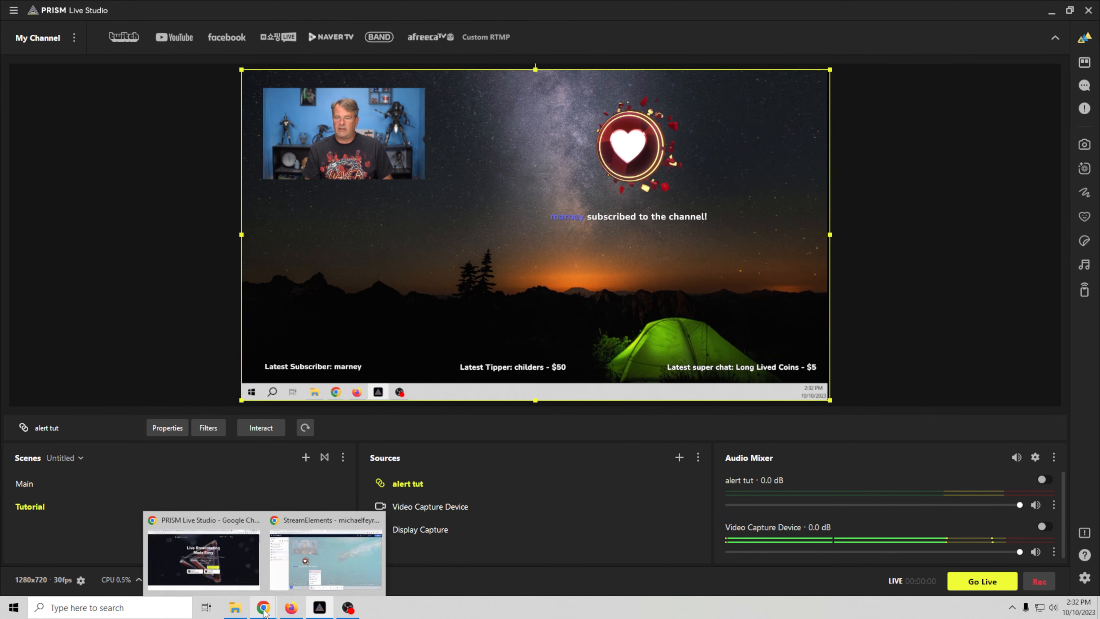
{"action": "left_click", "coordinate": [326, 559]}
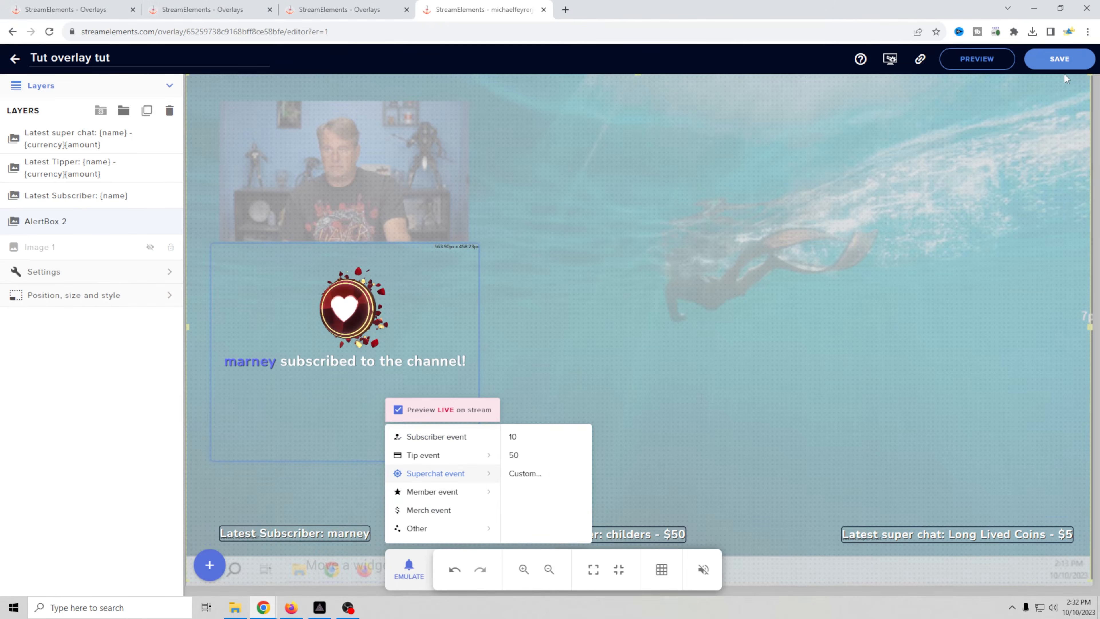
{"action": "left_click", "coordinate": [1057, 58]}
{"action": "left_click", "coordinate": [409, 569]}
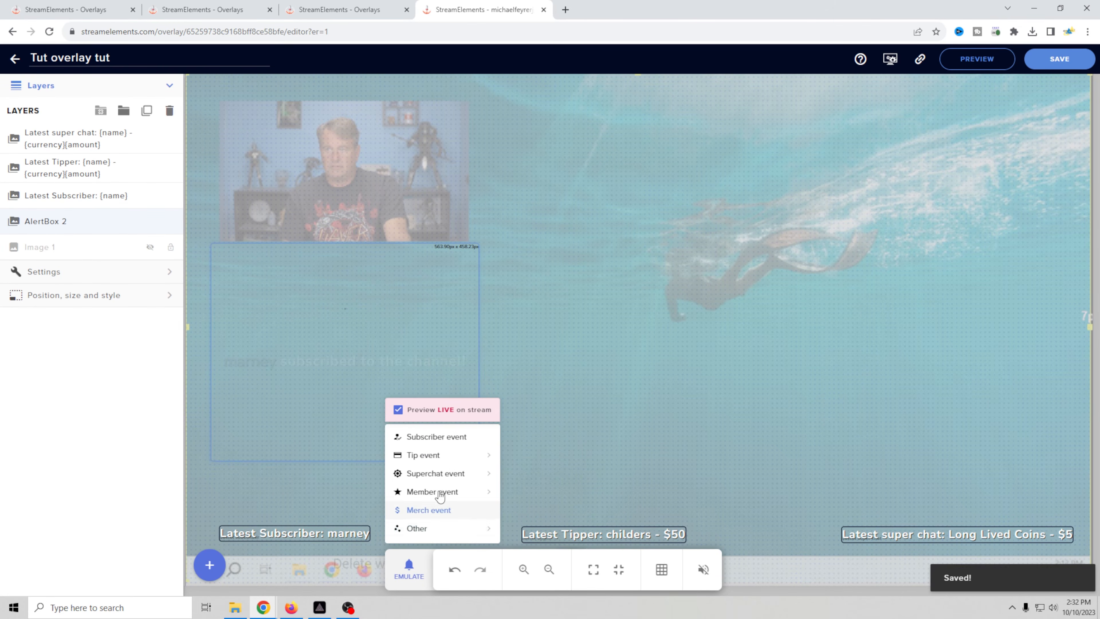
{"action": "mouse_move", "coordinate": [433, 463]}
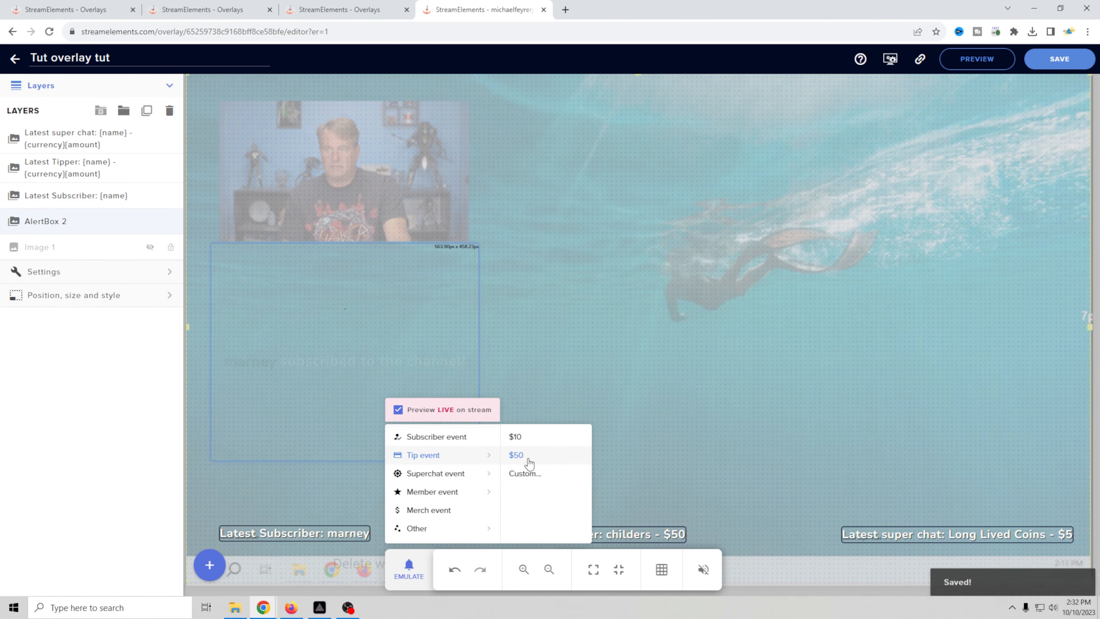
{"action": "left_click", "coordinate": [519, 455]}
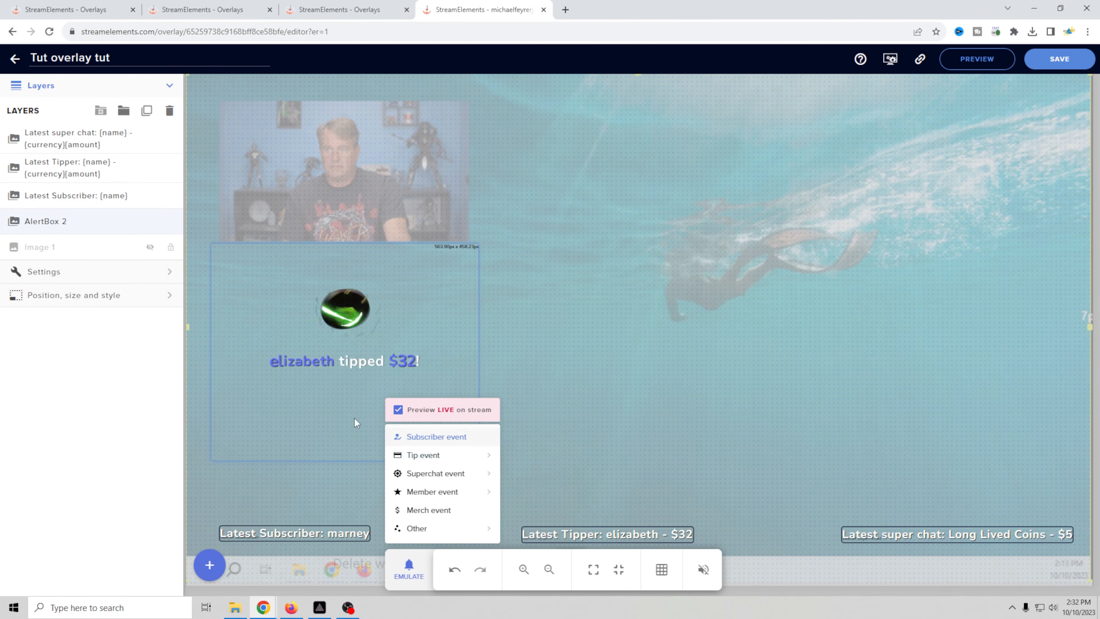
{"action": "left_click", "coordinate": [319, 607]}
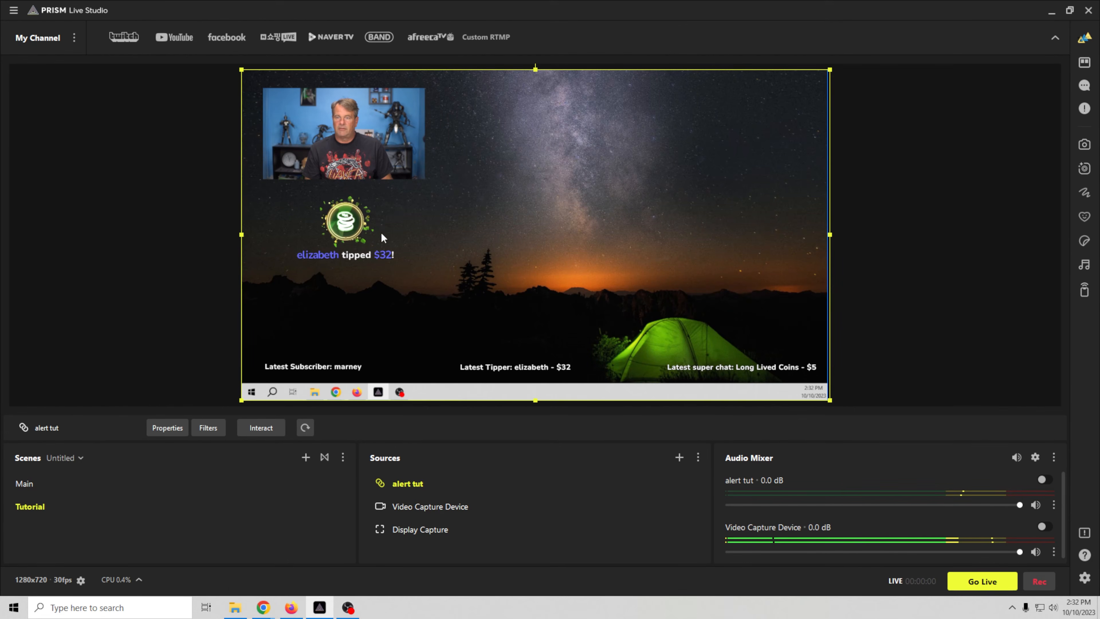